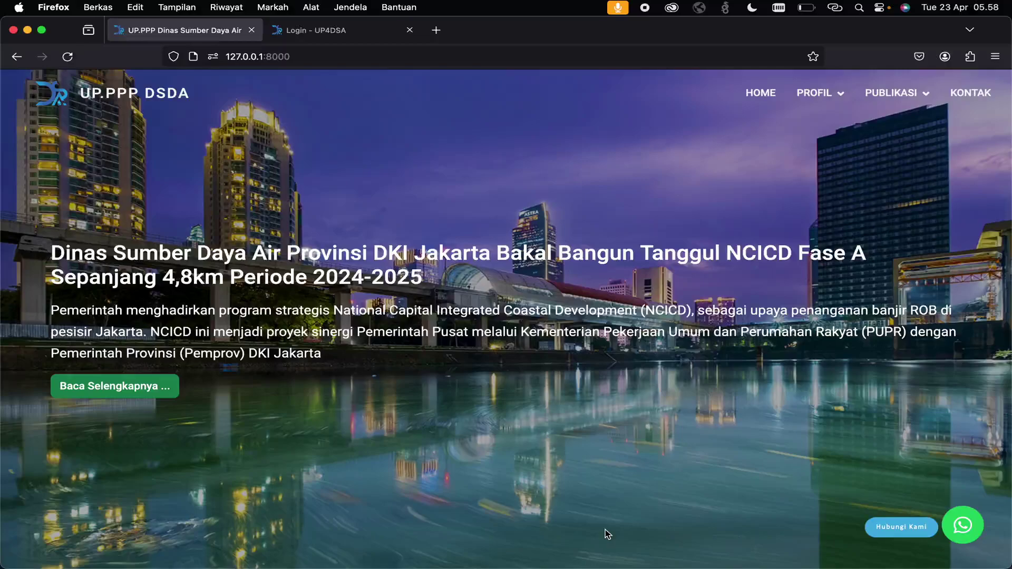
- Scroll through the current page, then close the old login tab
{"action": "scroll", "coordinate": [607, 533], "scroll_direction": "down", "scroll_amount": 7}
{"action": "scroll", "coordinate": [607, 533], "scroll_direction": "down", "scroll_amount": 8}
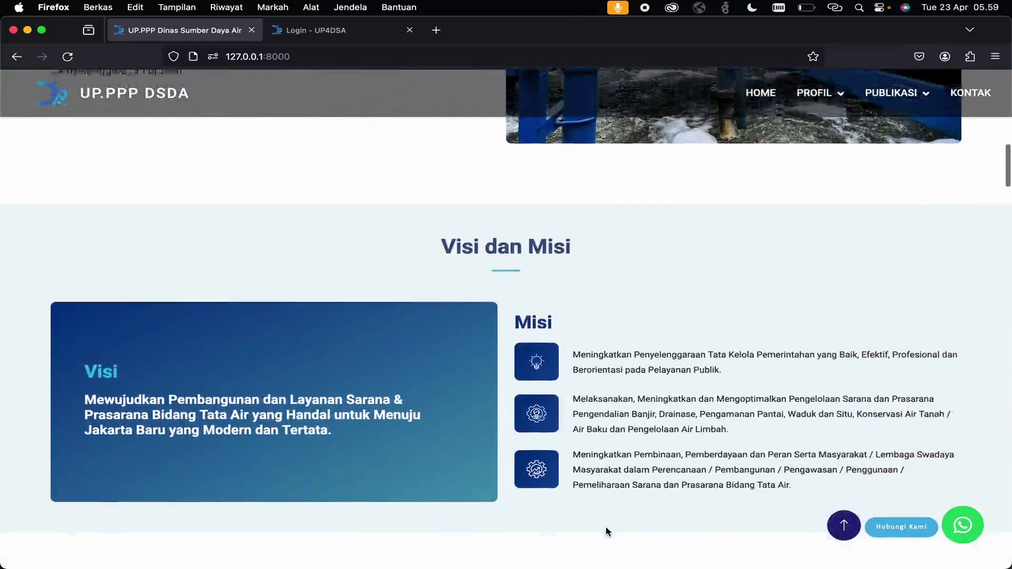
{"action": "scroll", "coordinate": [607, 531], "scroll_direction": "down", "scroll_amount": 9}
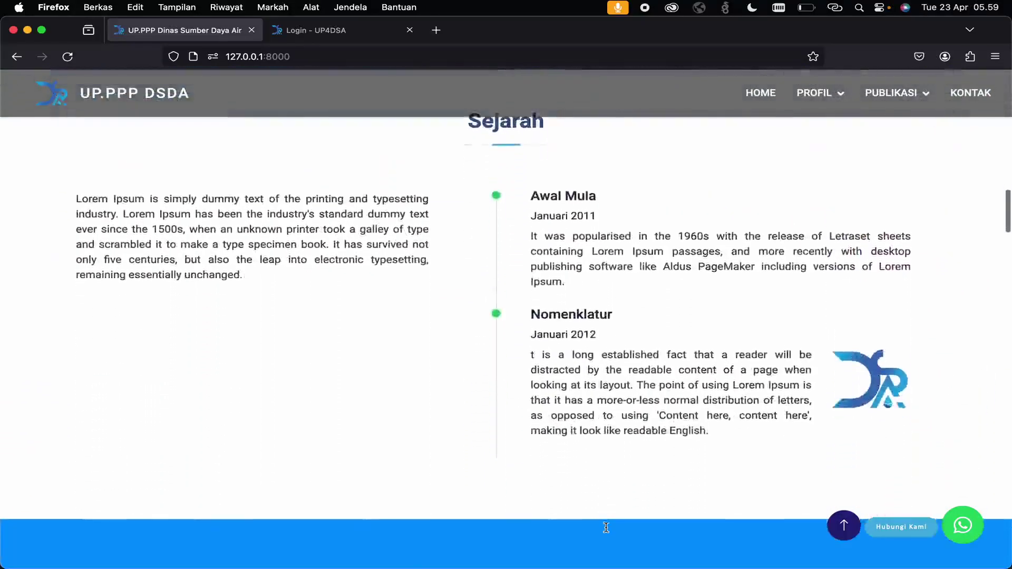
{"action": "scroll", "coordinate": [605, 527], "scroll_direction": "down", "scroll_amount": 12}
{"action": "scroll", "coordinate": [605, 527], "scroll_direction": "down", "scroll_amount": 10}
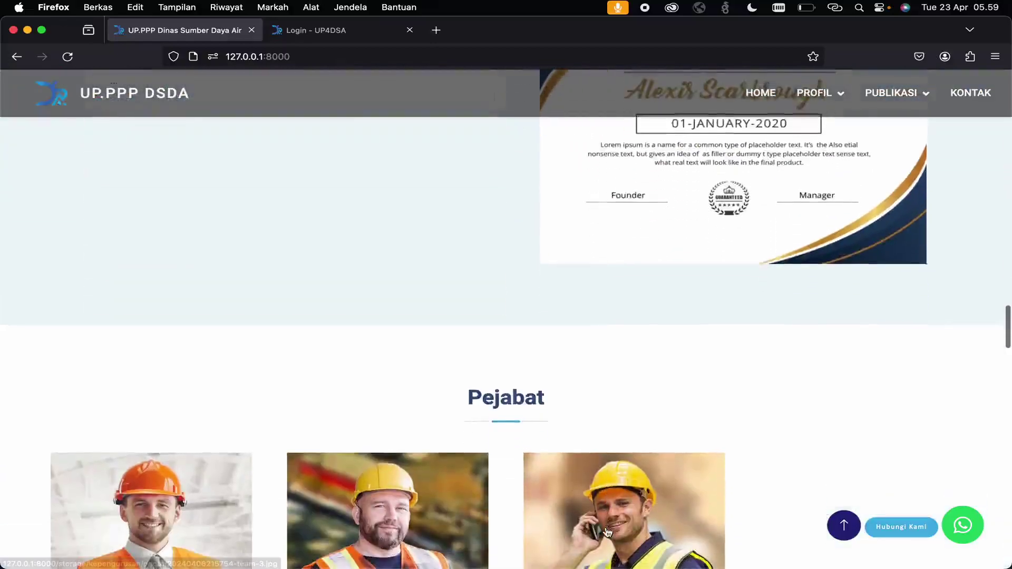
{"action": "scroll", "coordinate": [607, 531], "scroll_direction": "down", "scroll_amount": 20}
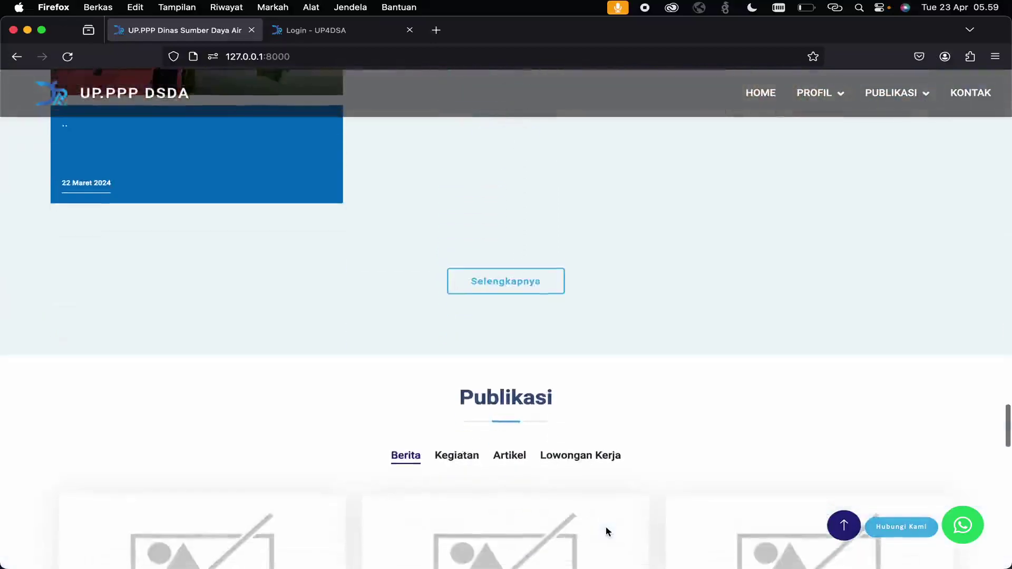
{"action": "scroll", "coordinate": [605, 532], "scroll_direction": "down", "scroll_amount": 15}
{"action": "scroll", "coordinate": [606, 529], "scroll_direction": "down", "scroll_amount": 3}
{"action": "scroll", "coordinate": [607, 531], "scroll_direction": "up", "scroll_amount": 15}
{"action": "scroll", "coordinate": [607, 531], "scroll_direction": "up", "scroll_amount": 20}
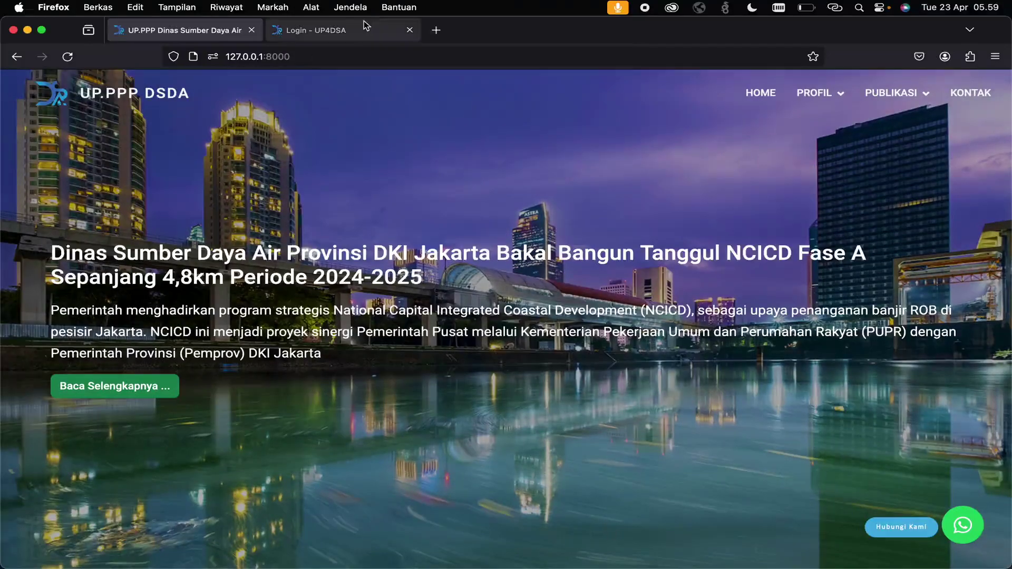
{"action": "left_click", "coordinate": [409, 30]}
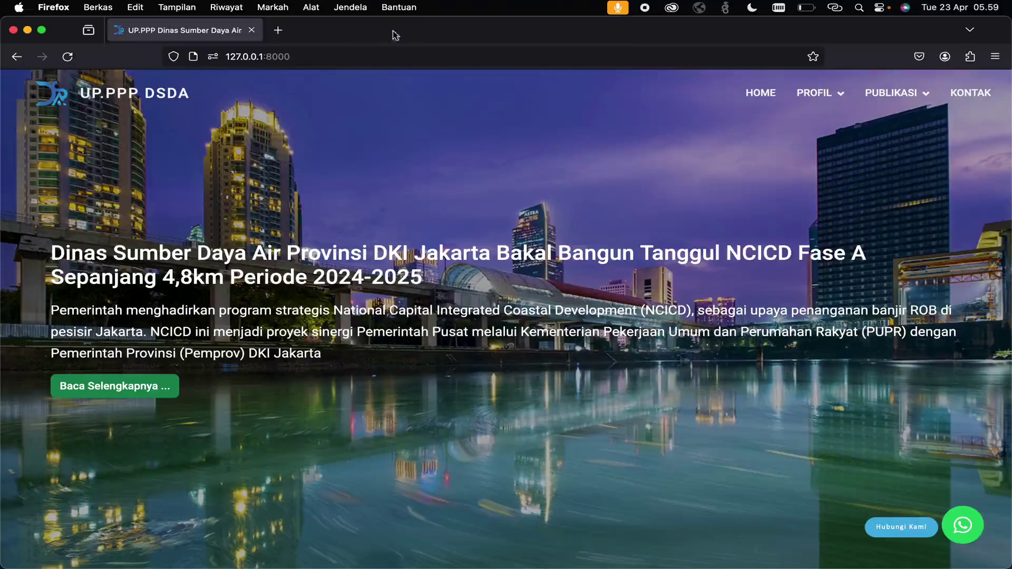
- Open the login page at 127.0.0.1:8000/login in a new tab
{"action": "left_click", "coordinate": [278, 30]}
{"action": "type", "text": "127.0.0.1:8000/"}
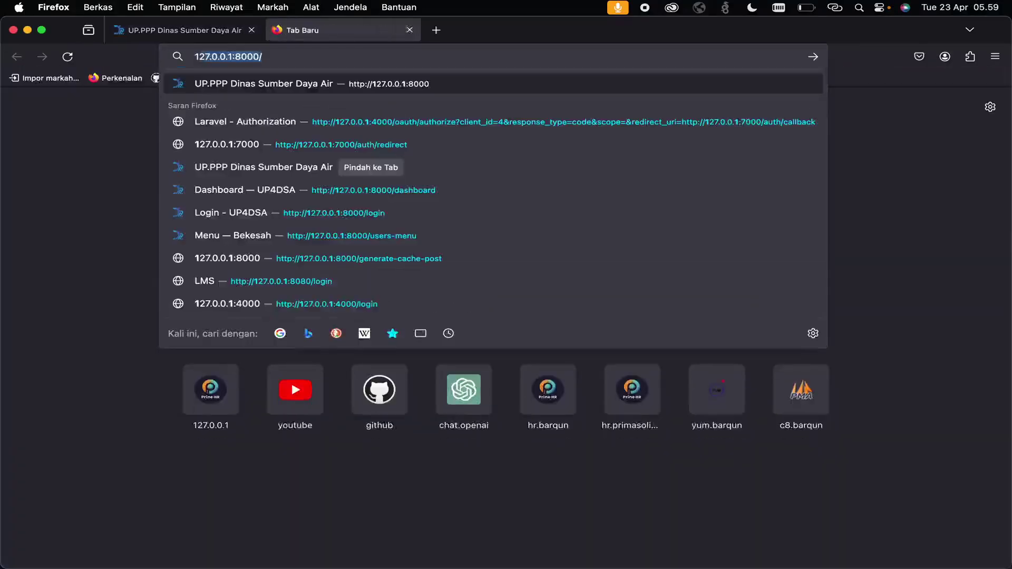
{"action": "key", "text": "Return"}
{"action": "left_click", "coordinate": [319, 57]}
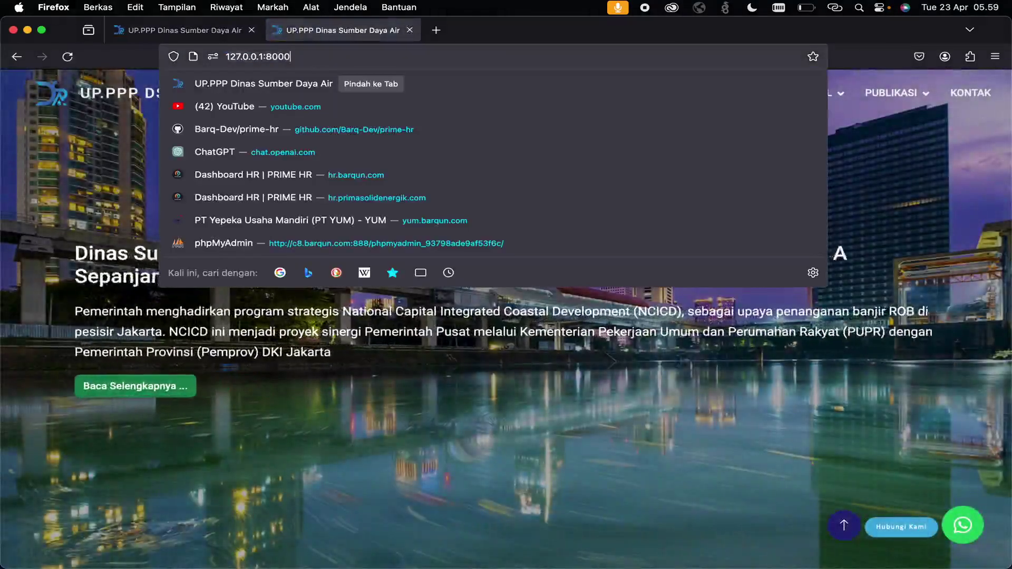
{"action": "type", "text": "/login"}
{"action": "key", "text": "Return"}
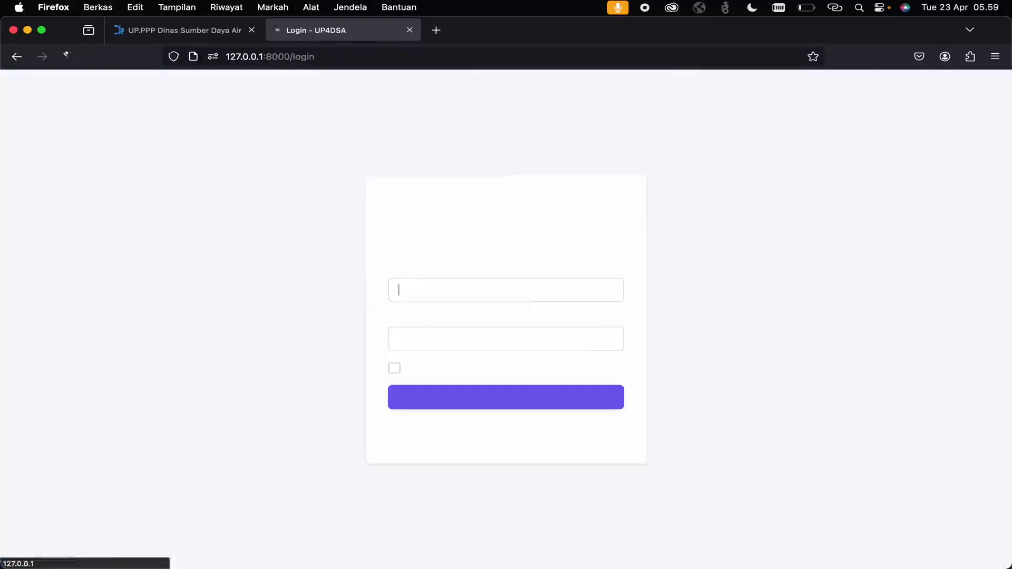
- Log in with the super administrator email and its password
{"action": "double_click", "coordinate": [444, 289]}
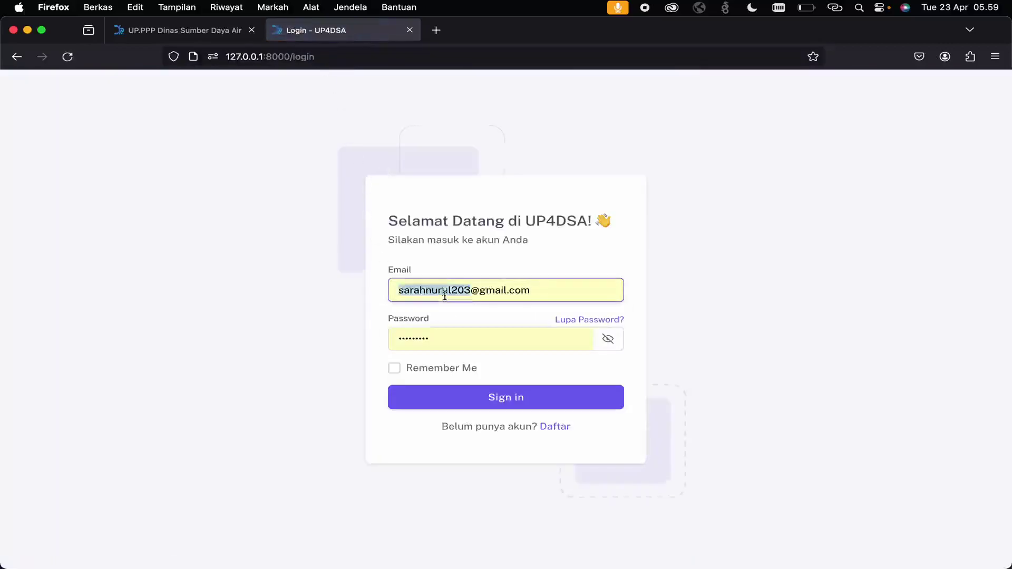
{"action": "type", "text": "superadmin"}
{"action": "key", "text": "Tab"}
{"action": "type", "text": "password"}
{"action": "key", "text": "Return"}
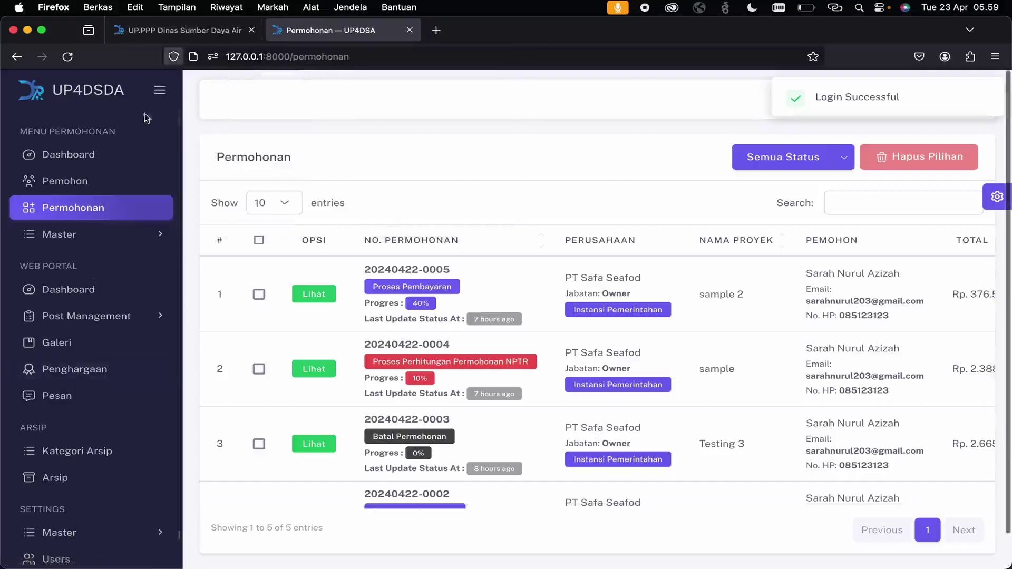
- Expand Settings > Master, glance at the public site, then open Post Management > Posts
{"action": "scroll", "coordinate": [109, 343], "scroll_direction": "down", "scroll_amount": 1}
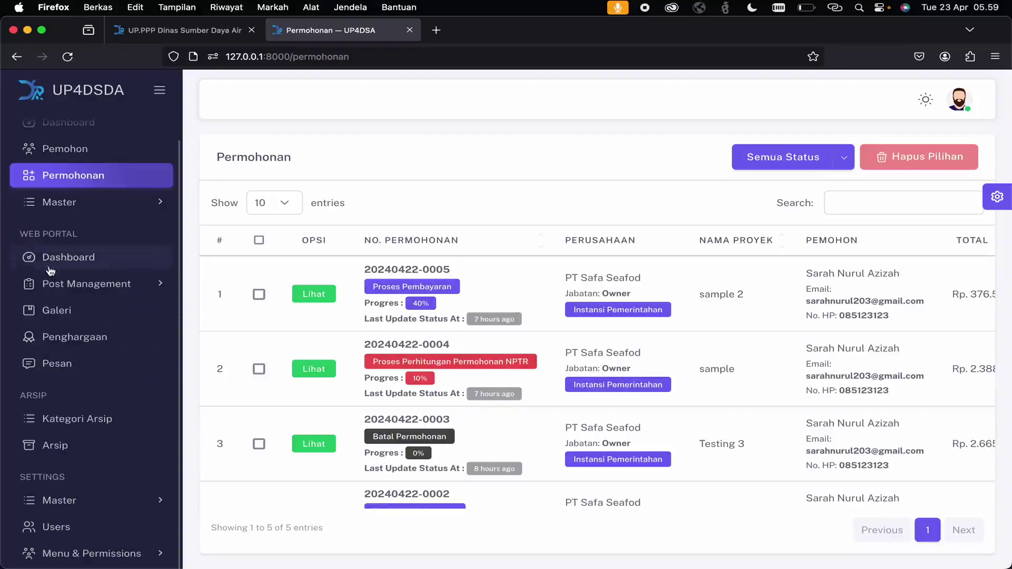
{"action": "left_click", "coordinate": [87, 503]}
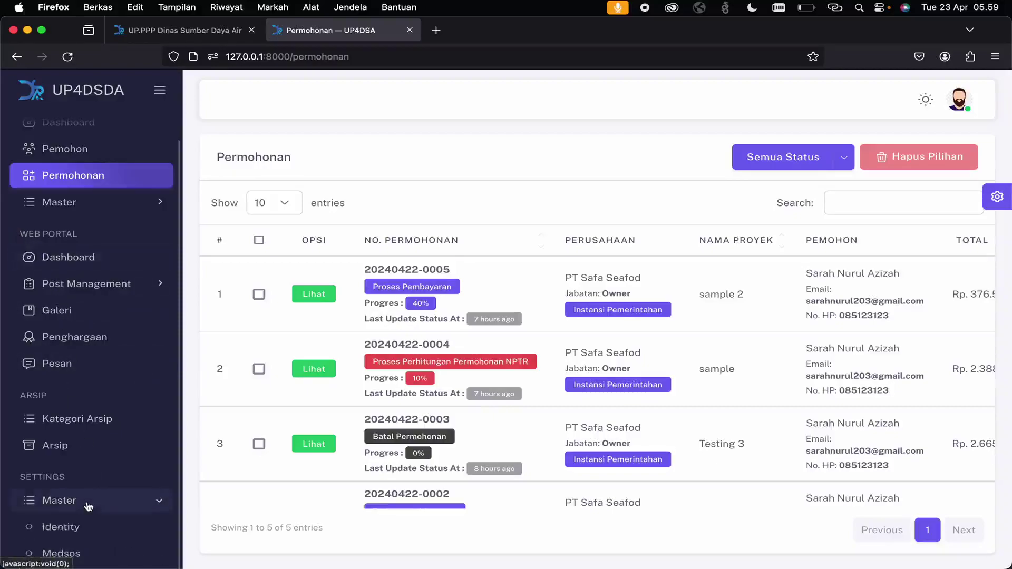
{"action": "left_click", "coordinate": [196, 33]}
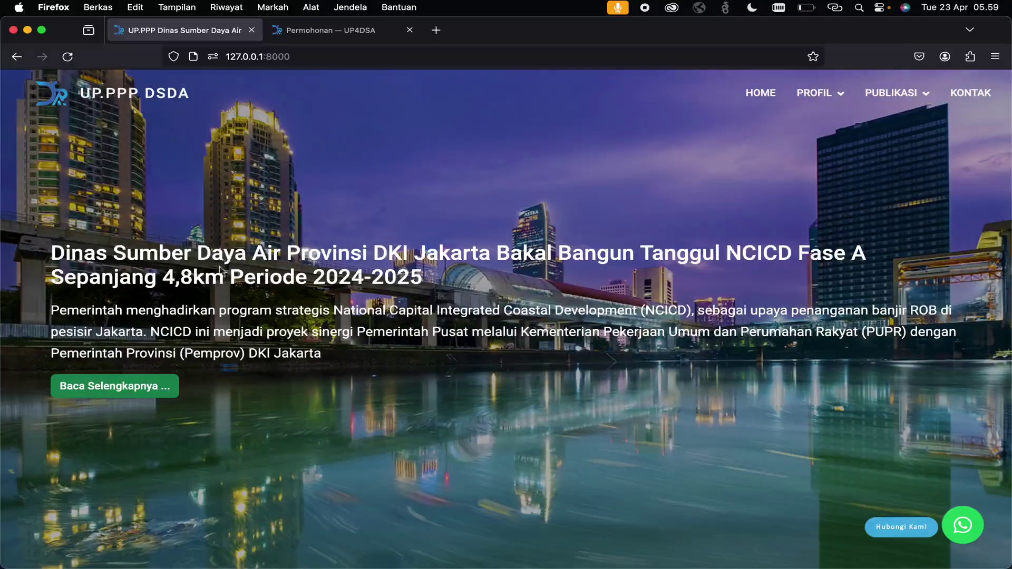
{"action": "left_click", "coordinate": [320, 36]}
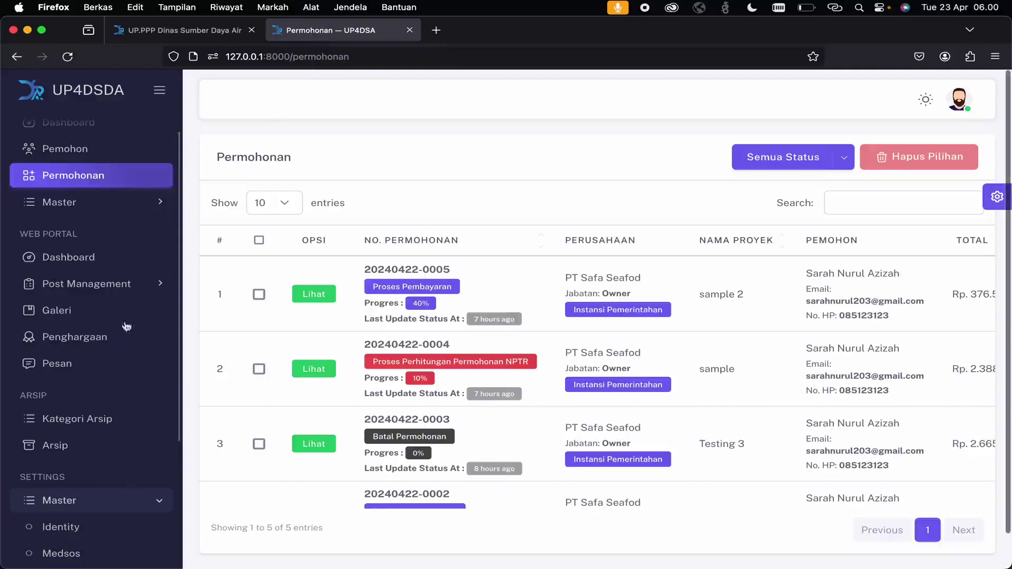
{"action": "left_click", "coordinate": [118, 285]}
{"action": "left_click", "coordinate": [116, 323]}
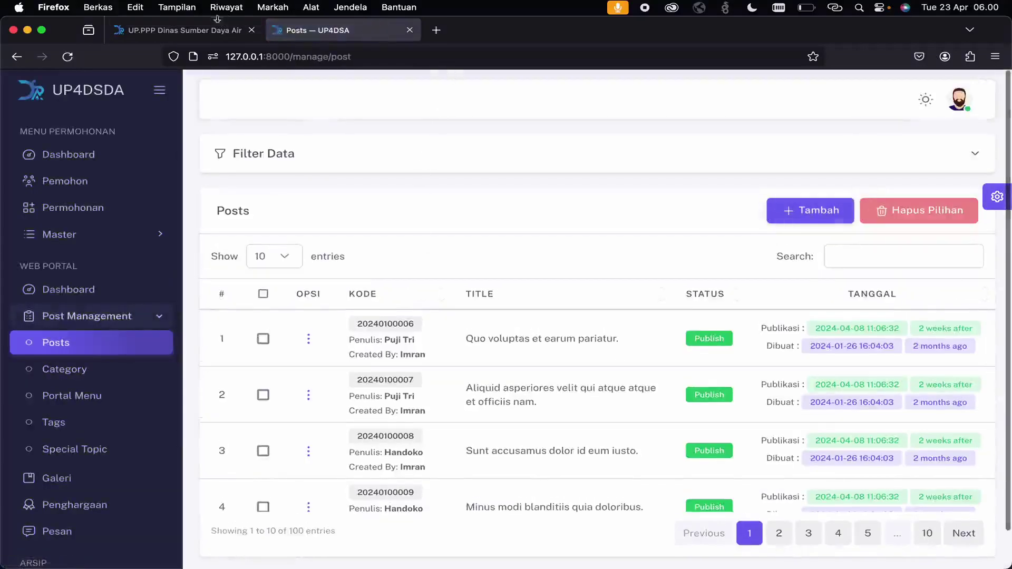
- Open the Tambah new-post form and inspect its Show Slider option against the public homepage
{"action": "left_click", "coordinate": [807, 214]}
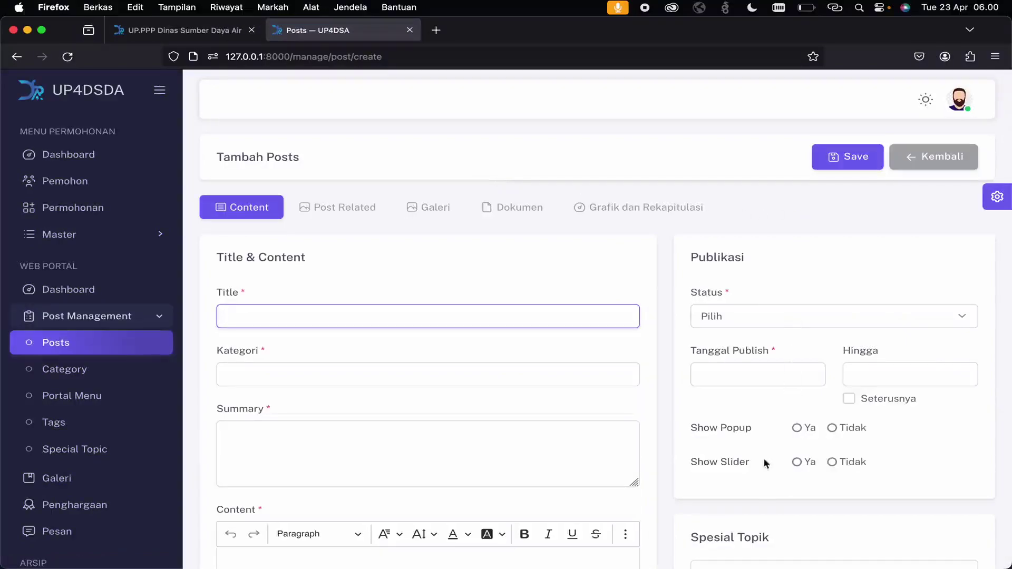
{"action": "left_click_drag", "start_coordinate": [692, 466], "coordinate": [732, 466]}
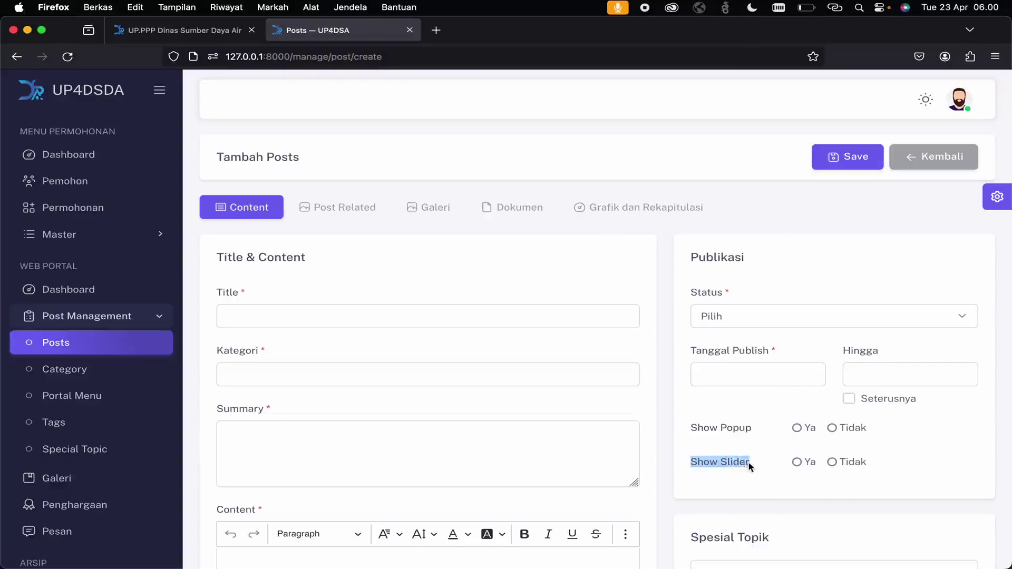
{"action": "left_click", "coordinate": [168, 27]}
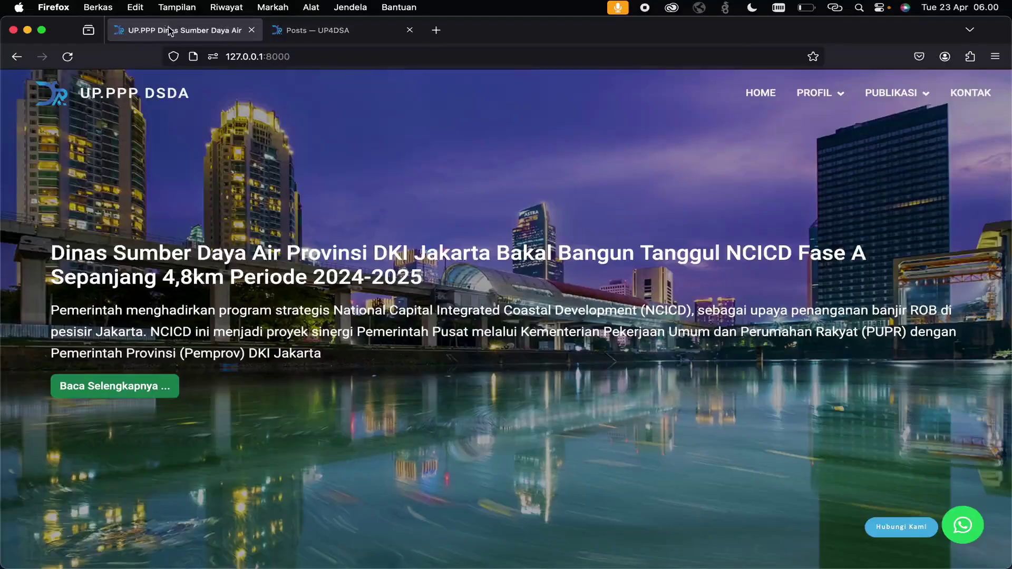
{"action": "left_click", "coordinate": [296, 26]}
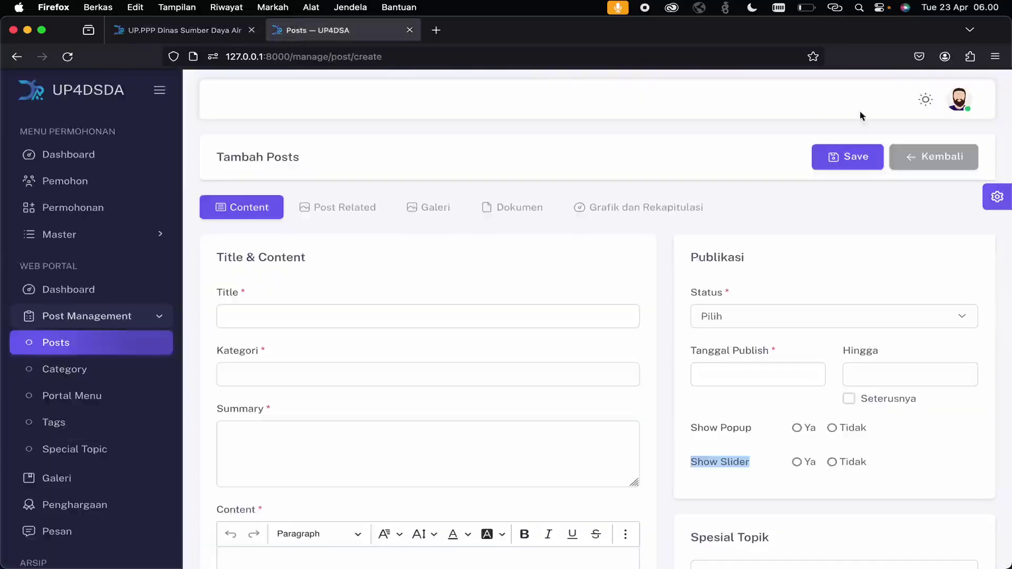
- Go Kembali to the posts list, collapse Filter Data, scroll the table, and view the public homepage
{"action": "left_click", "coordinate": [901, 157]}
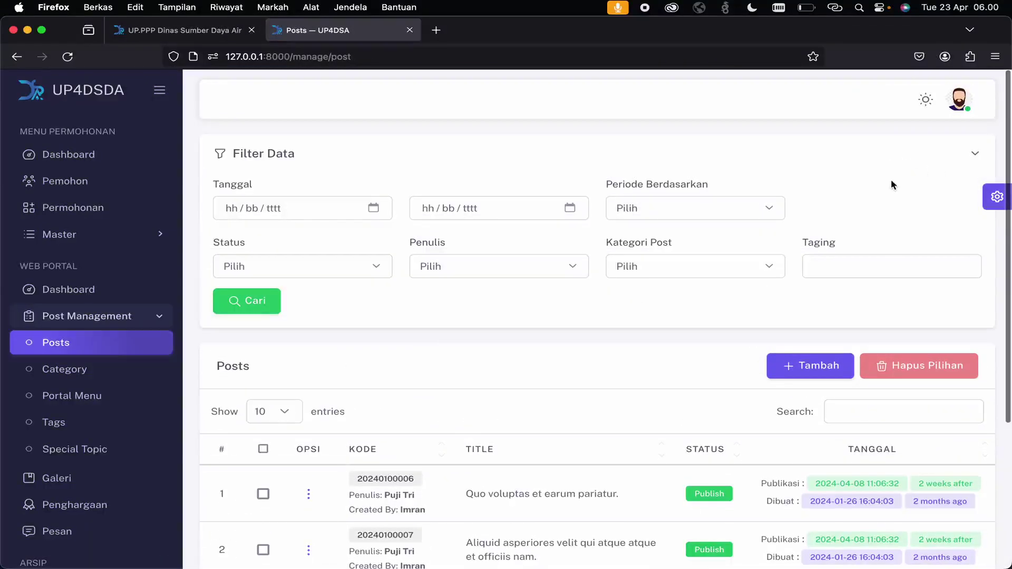
{"action": "left_click", "coordinate": [968, 152]}
{"action": "scroll", "coordinate": [722, 386], "scroll_direction": "down", "scroll_amount": 2}
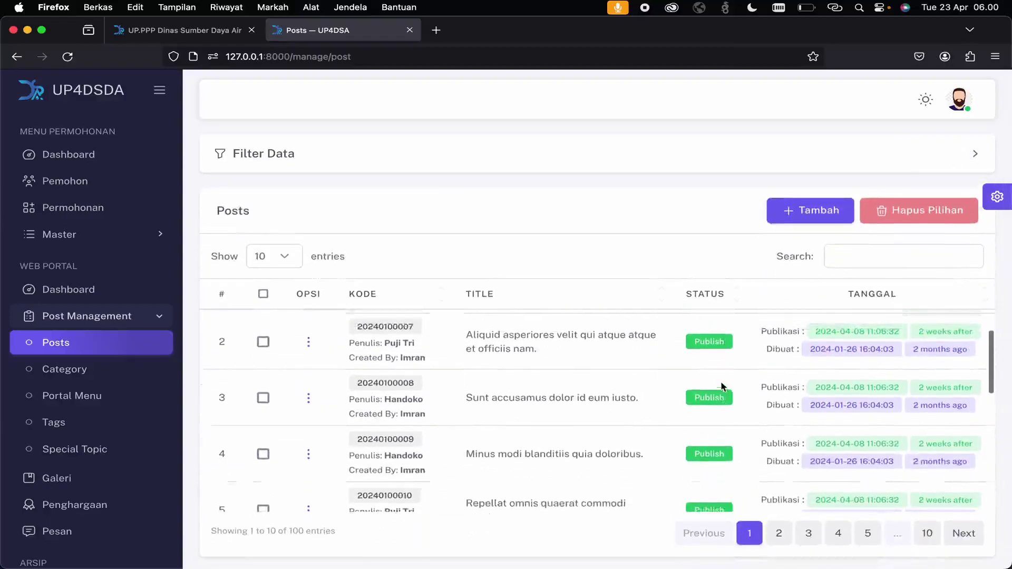
{"action": "scroll", "coordinate": [722, 387], "scroll_direction": "down", "scroll_amount": 10}
{"action": "scroll", "coordinate": [722, 387], "scroll_direction": "up", "scroll_amount": 10}
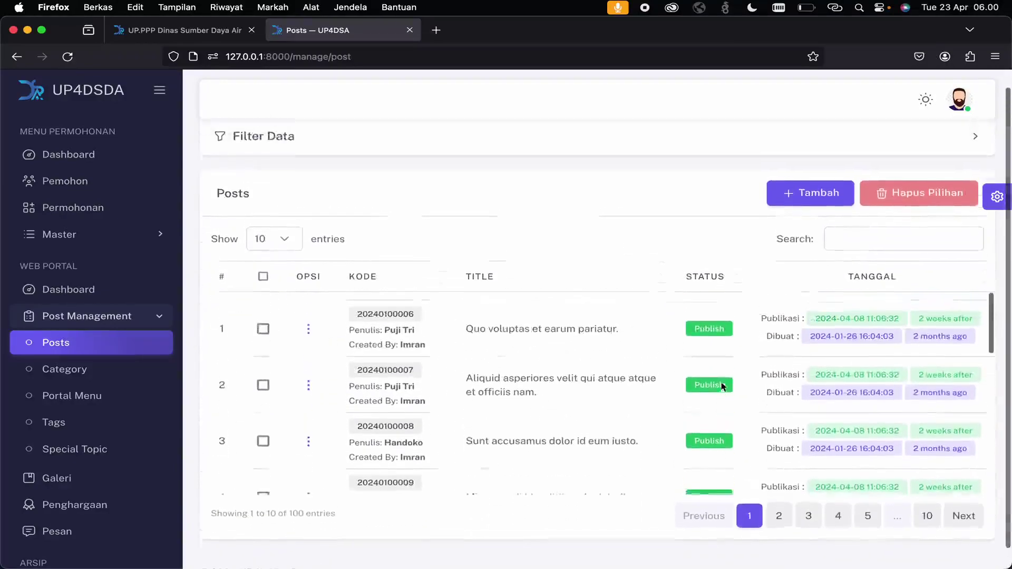
{"action": "left_click", "coordinate": [185, 31]}
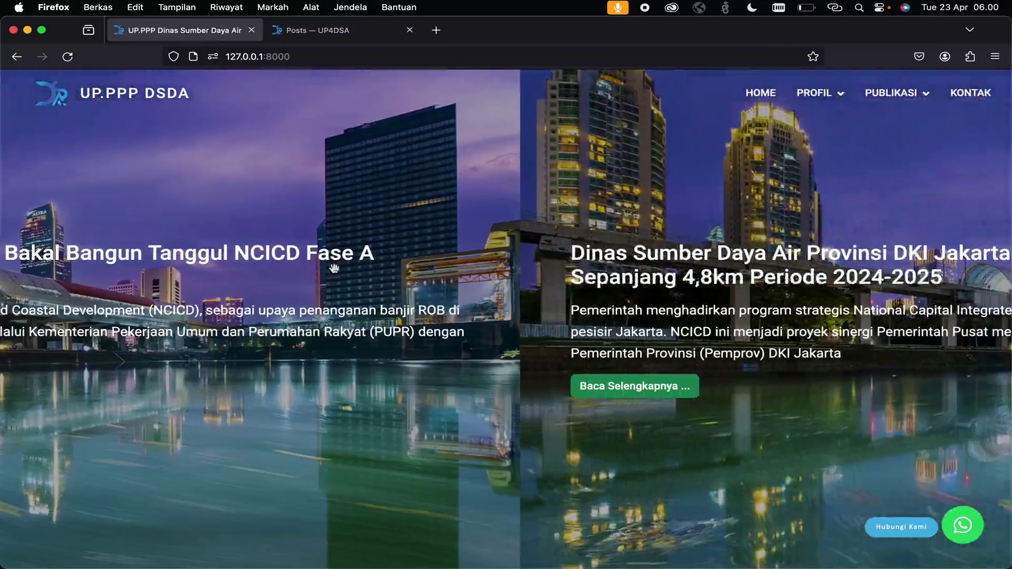
- Scroll the public homepage to Sejarah Singkat, then open admin Settings > Master > Identity
{"action": "scroll", "coordinate": [599, 333], "scroll_direction": "down", "scroll_amount": 10}
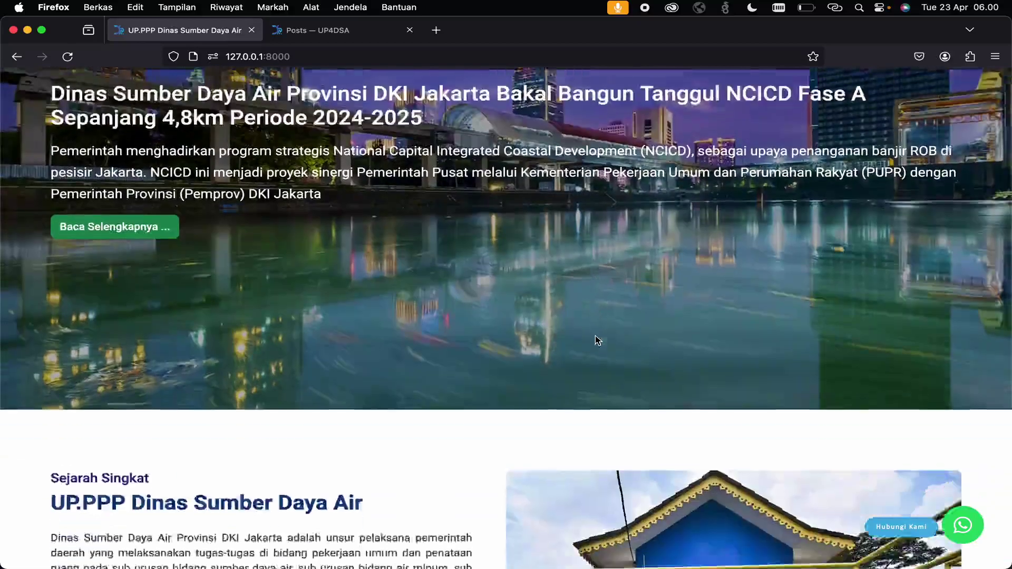
{"action": "scroll", "coordinate": [597, 339], "scroll_direction": "down", "scroll_amount": 2}
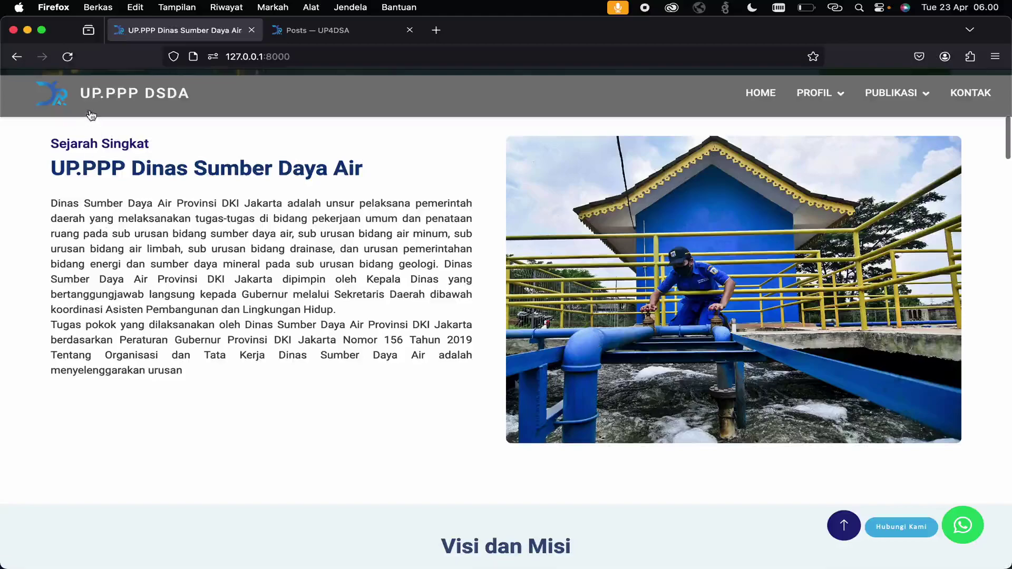
{"action": "left_click", "coordinate": [323, 35]}
{"action": "scroll", "coordinate": [110, 428], "scroll_direction": "down", "scroll_amount": 3}
{"action": "left_click", "coordinate": [101, 499]}
{"action": "scroll", "coordinate": [99, 432], "scroll_direction": "down", "scroll_amount": 2}
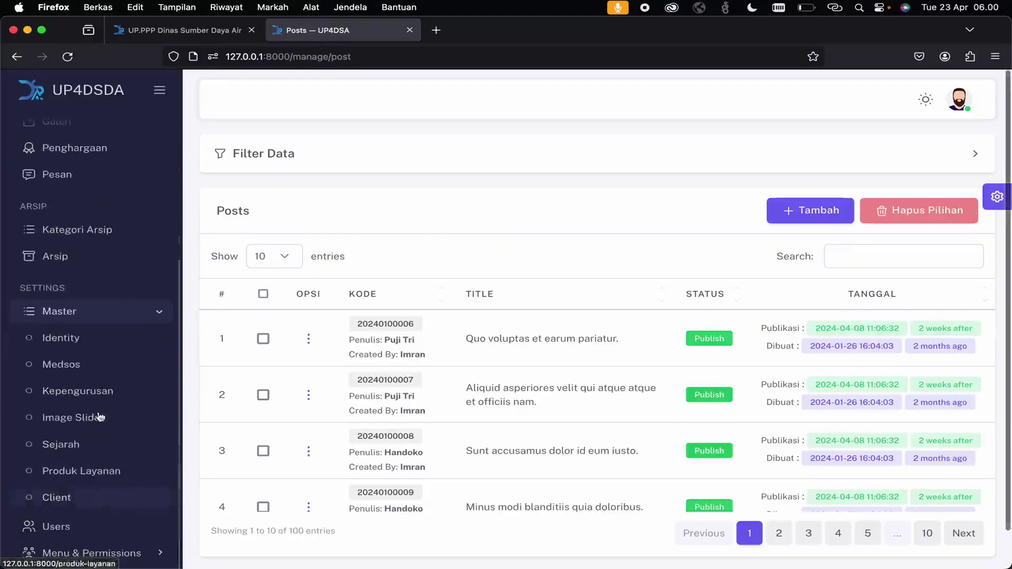
{"action": "left_click", "coordinate": [100, 340]}
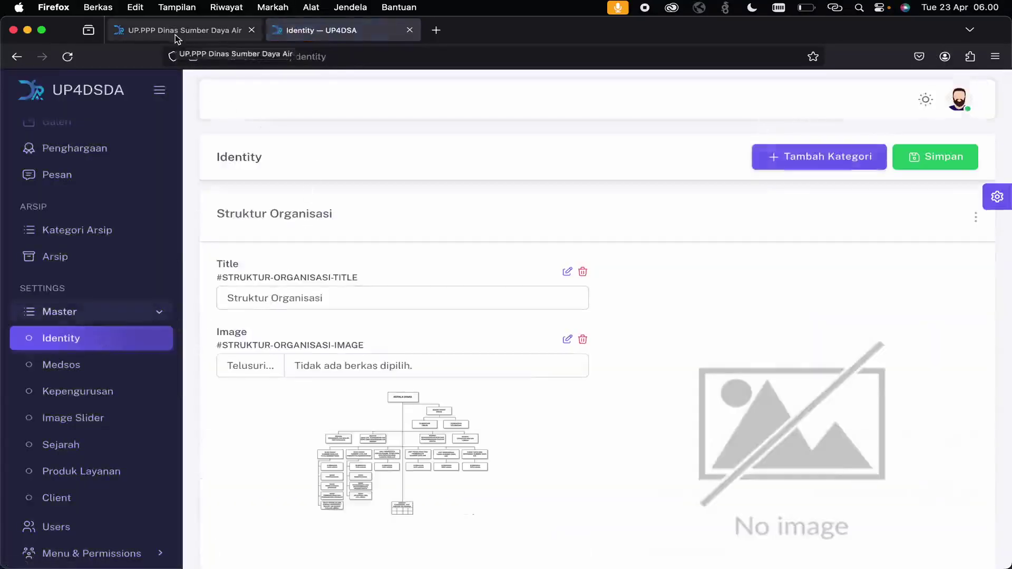
- Search the Identity page for 'Sejara' and scroll to the About card's Tentang Kami, Sub Title and Deskripsi
{"action": "key", "text": "super+f"}
{"action": "type", "text": "Sejara"}
{"action": "key", "text": "Escape"}
{"action": "scroll", "coordinate": [578, 158], "scroll_direction": "down", "scroll_amount": 10}
{"action": "scroll", "coordinate": [577, 157], "scroll_direction": "down", "scroll_amount": 20}
{"action": "scroll", "coordinate": [576, 158], "scroll_direction": "down", "scroll_amount": 20}
{"action": "scroll", "coordinate": [576, 157], "scroll_direction": "down", "scroll_amount": 15}
{"action": "scroll", "coordinate": [576, 157], "scroll_direction": "up", "scroll_amount": 5}
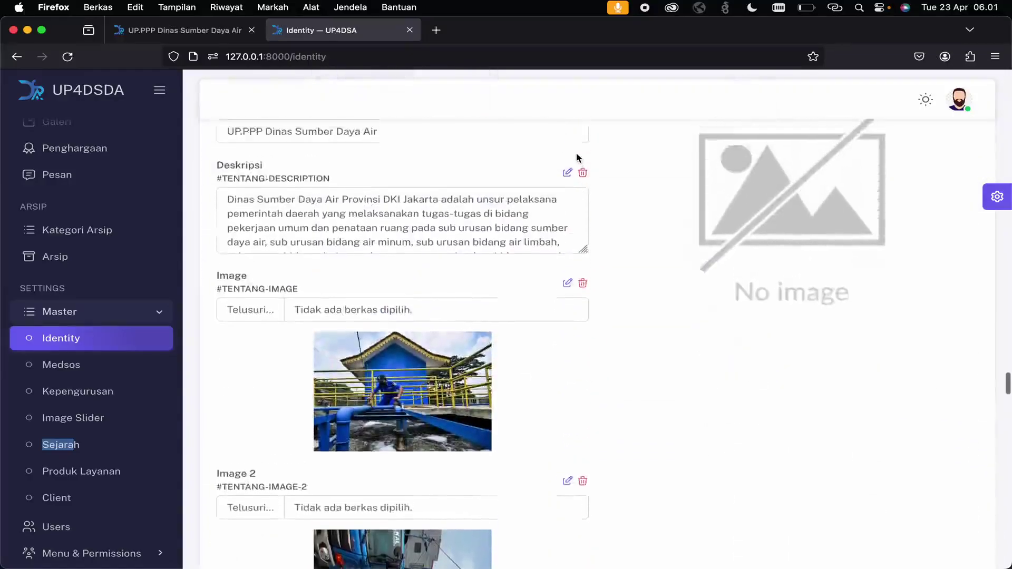
{"action": "scroll", "coordinate": [577, 157], "scroll_direction": "up", "scroll_amount": 3}
{"action": "scroll", "coordinate": [577, 157], "scroll_direction": "down", "scroll_amount": 8}
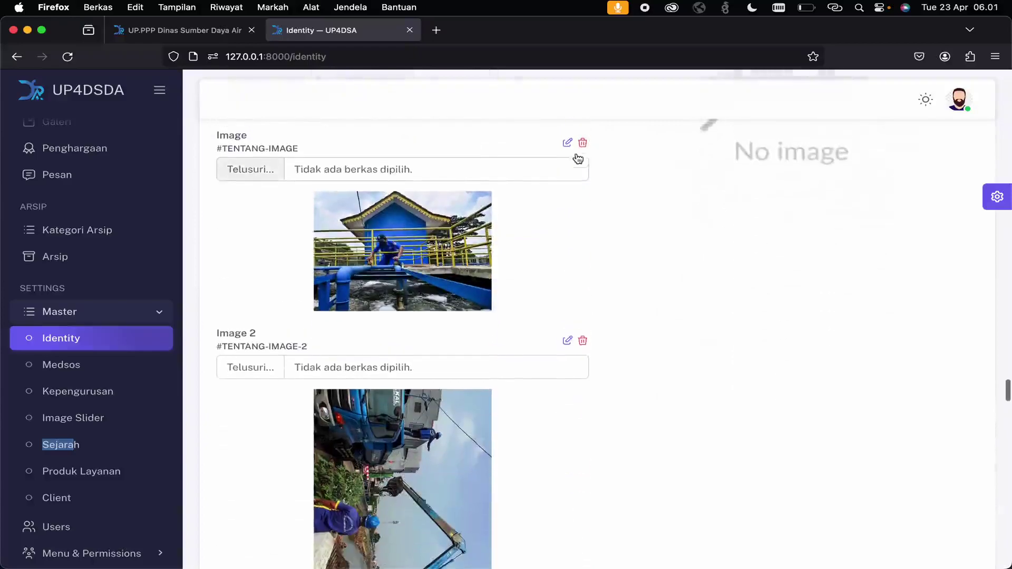
{"action": "scroll", "coordinate": [577, 158], "scroll_direction": "up", "scroll_amount": 6}
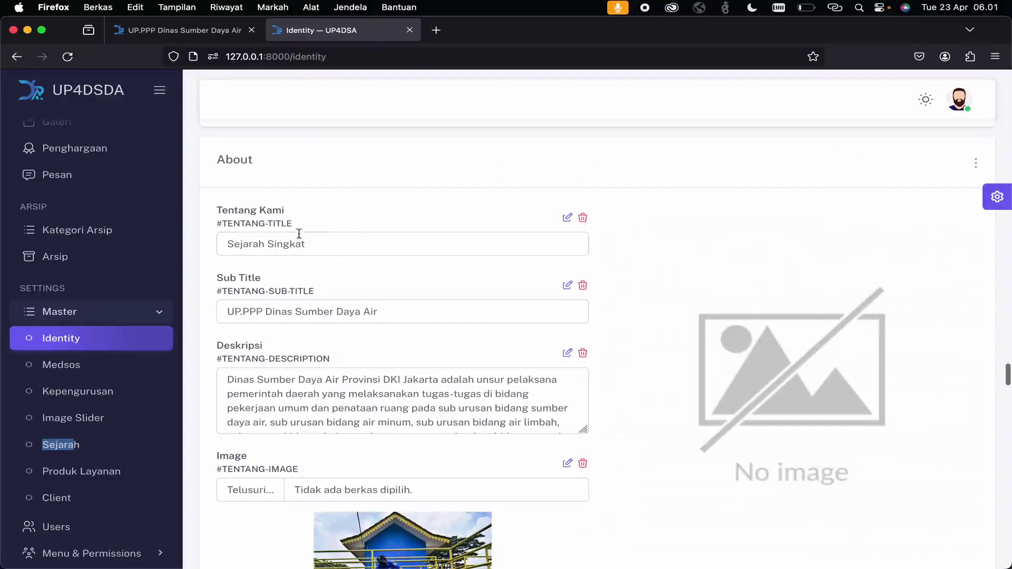
- Compare the Tentang Kami title with the public Sejarah Singkat and UP.PPP Dinas Sumber Daya Air headings
{"action": "left_click", "coordinate": [172, 31]}
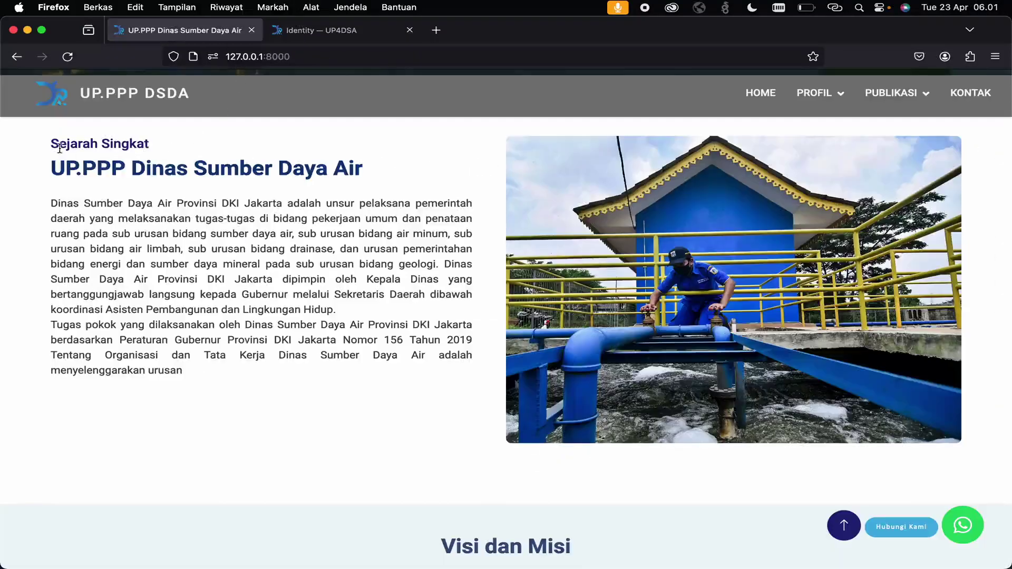
{"action": "left_click_drag", "start_coordinate": [60, 148], "coordinate": [200, 150]}
{"action": "left_click", "coordinate": [295, 31]}
{"action": "left_click_drag", "start_coordinate": [216, 207], "coordinate": [257, 219]}
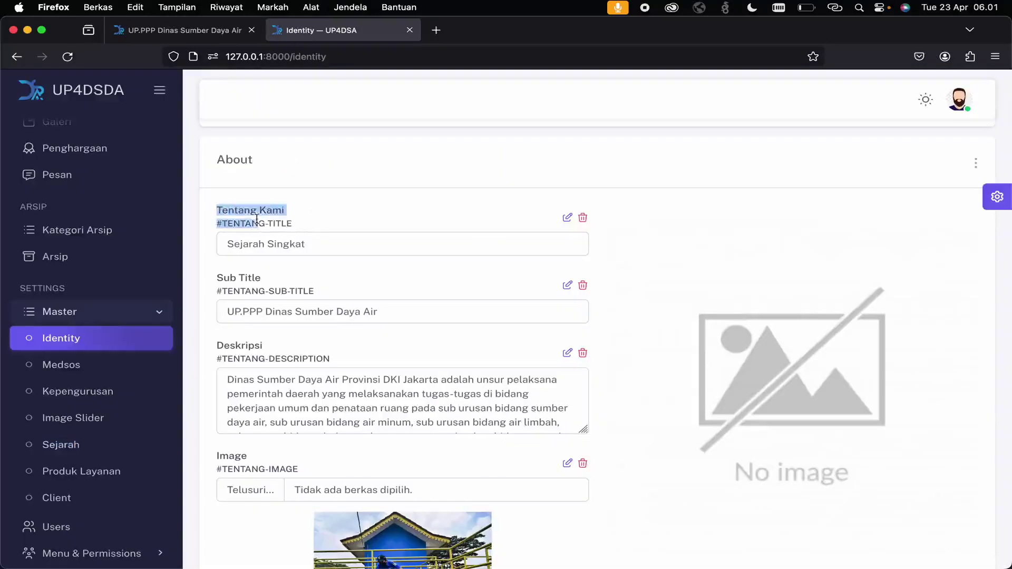
{"action": "double_click", "coordinate": [344, 239]}
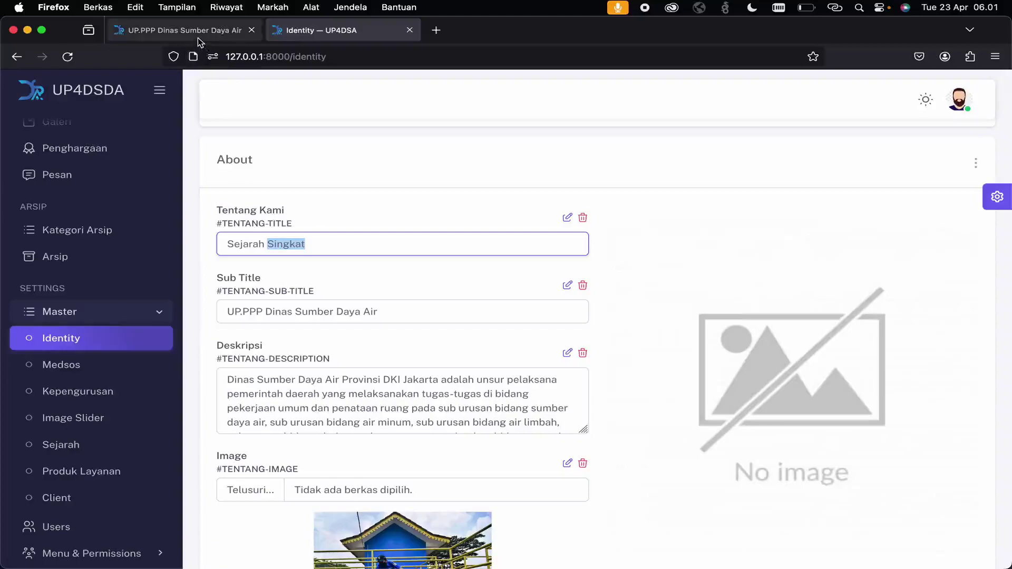
{"action": "left_click", "coordinate": [198, 34]}
{"action": "left_click_drag", "start_coordinate": [53, 164], "coordinate": [365, 179]}
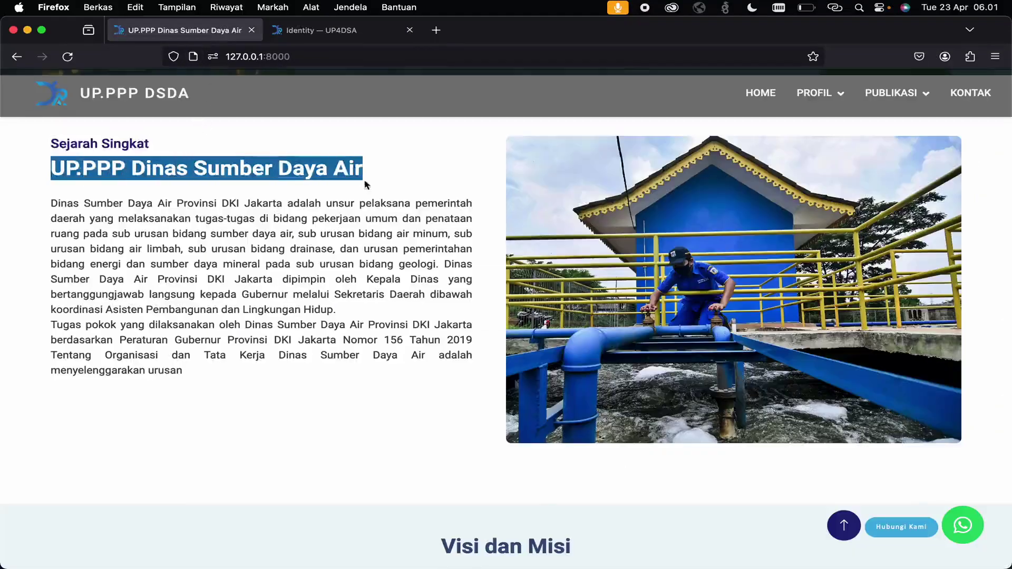
{"action": "left_click", "coordinate": [327, 30]}
- Check the Sub Title and Deskripsi fields against the public site's description text
{"action": "left_click", "coordinate": [319, 309]}
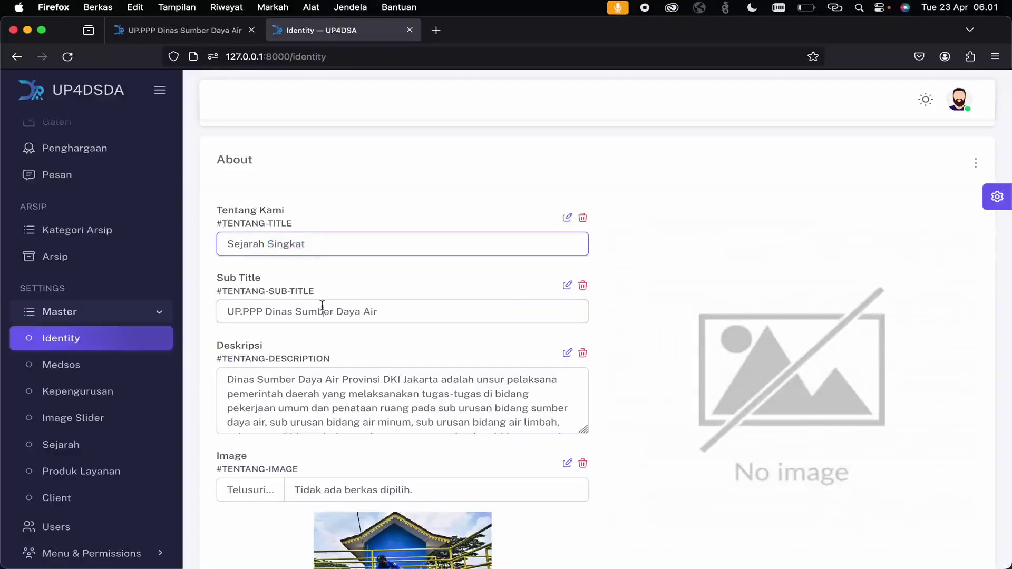
{"action": "left_click", "coordinate": [316, 399]}
{"action": "scroll", "coordinate": [316, 399], "scroll_direction": "down", "scroll_amount": 5}
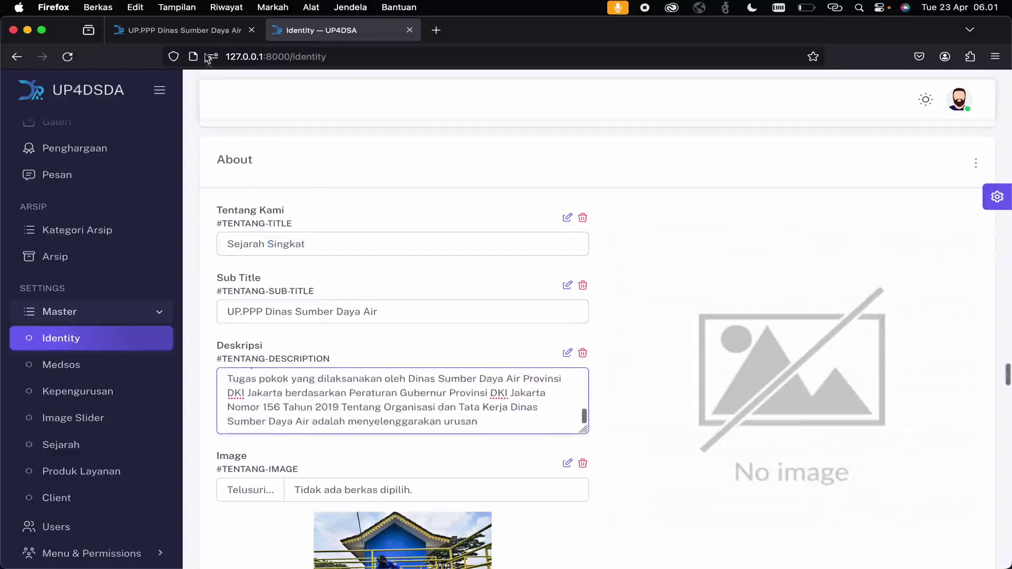
{"action": "left_click", "coordinate": [191, 30]}
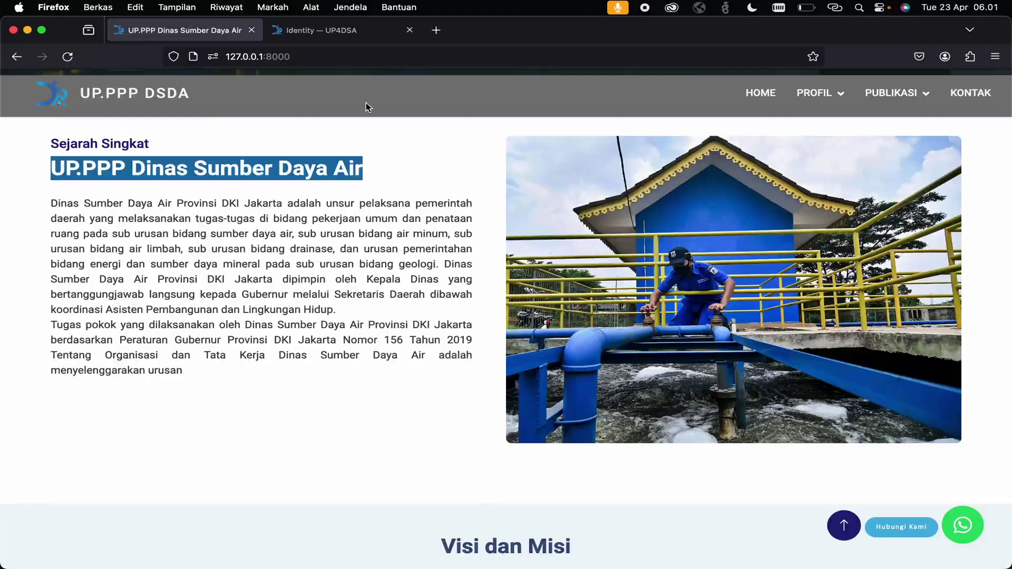
{"action": "left_click", "coordinate": [326, 32]}
{"action": "scroll", "coordinate": [386, 305], "scroll_direction": "down", "scroll_amount": 4}
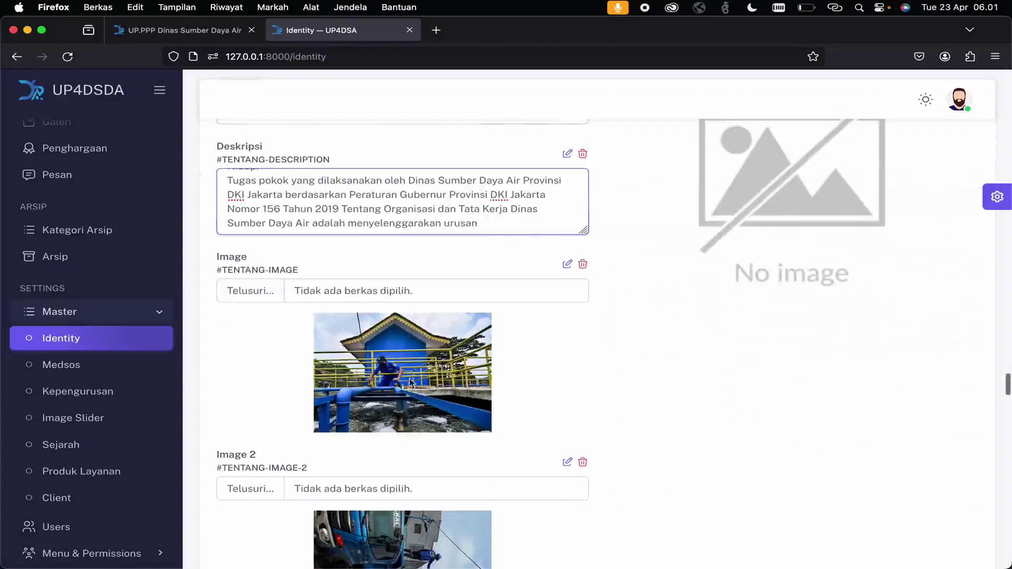
{"action": "scroll", "coordinate": [416, 377], "scroll_direction": "down", "scroll_amount": 5}
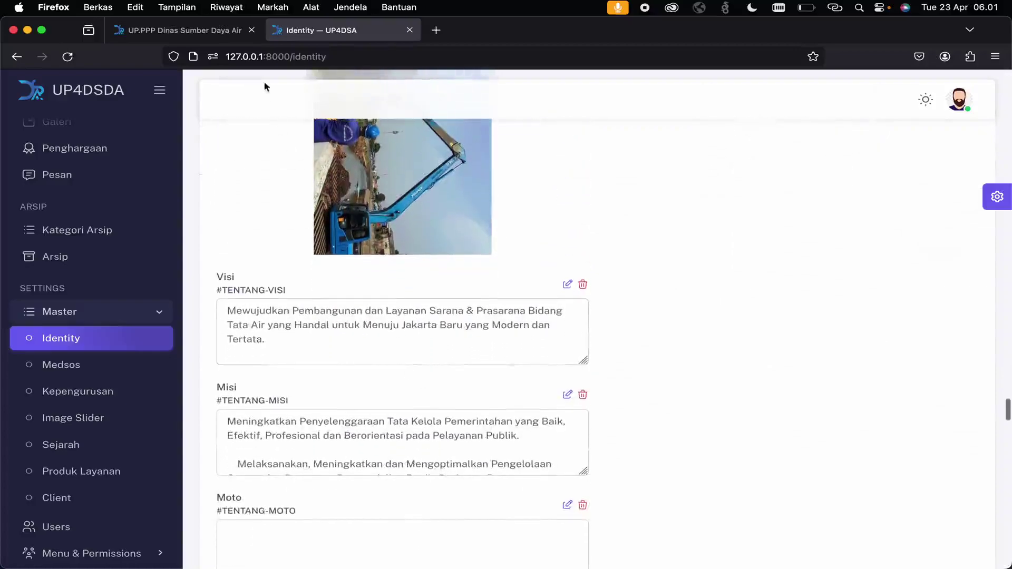
- Compare the admin Visi field with the public Visi dan Misi section
{"action": "left_click", "coordinate": [224, 38]}
{"action": "scroll", "coordinate": [441, 352], "scroll_direction": "down", "scroll_amount": 6}
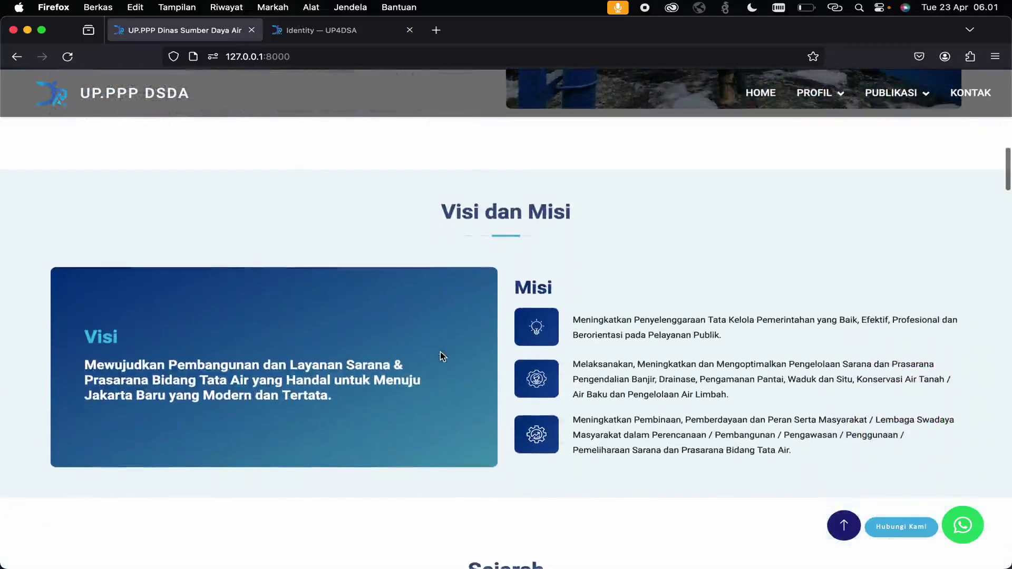
{"action": "left_click_drag", "start_coordinate": [81, 346], "coordinate": [275, 402]}
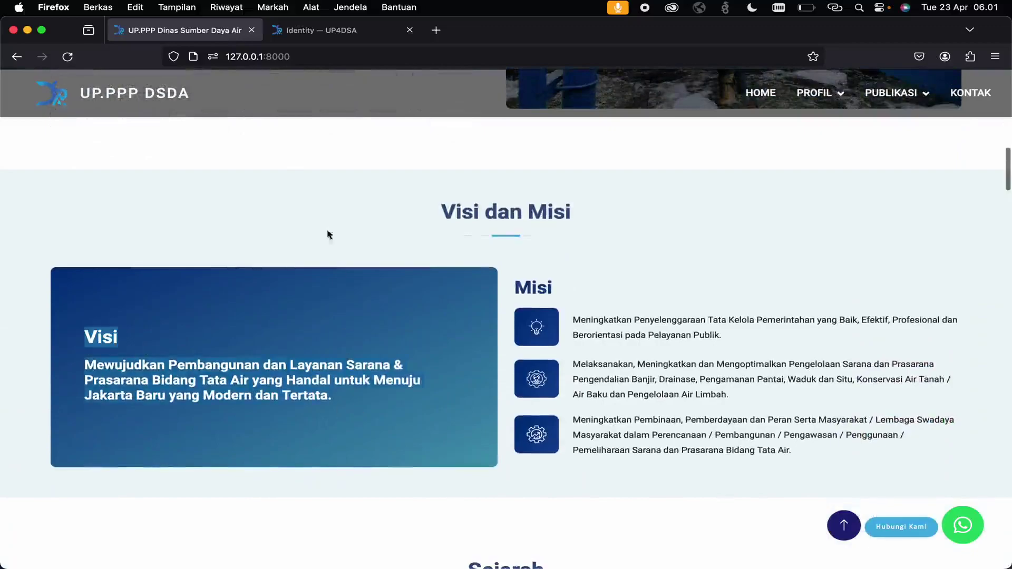
{"action": "left_click", "coordinate": [321, 29]}
{"action": "scroll", "coordinate": [301, 358], "scroll_direction": "down", "scroll_amount": 2}
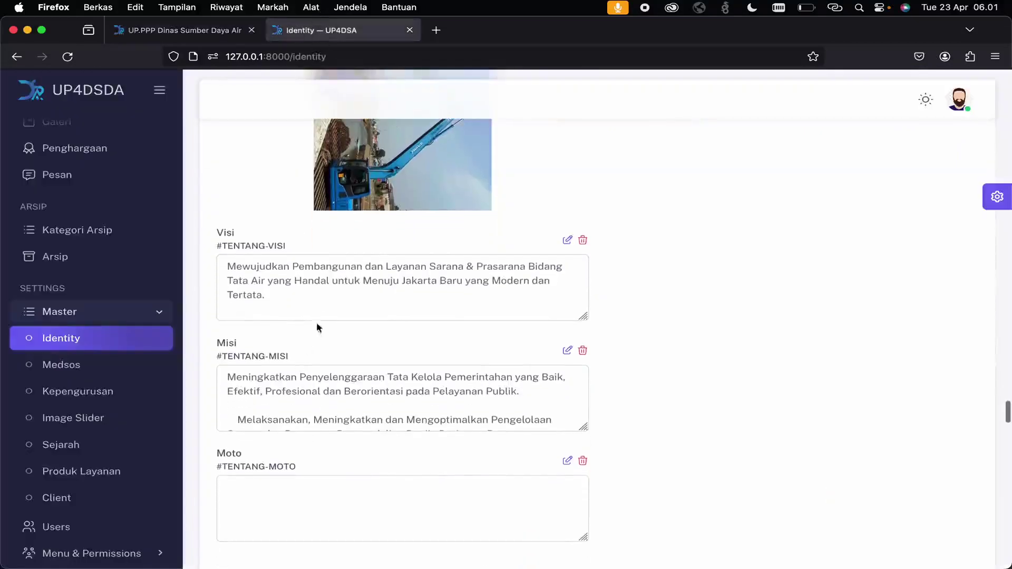
{"action": "left_click", "coordinate": [344, 299]}
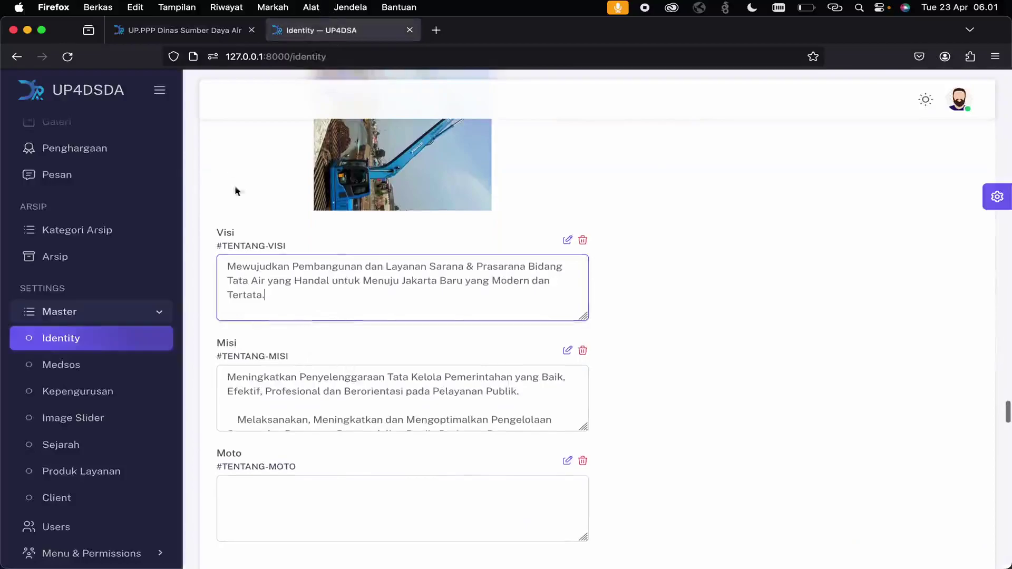
{"action": "left_click", "coordinate": [155, 36]}
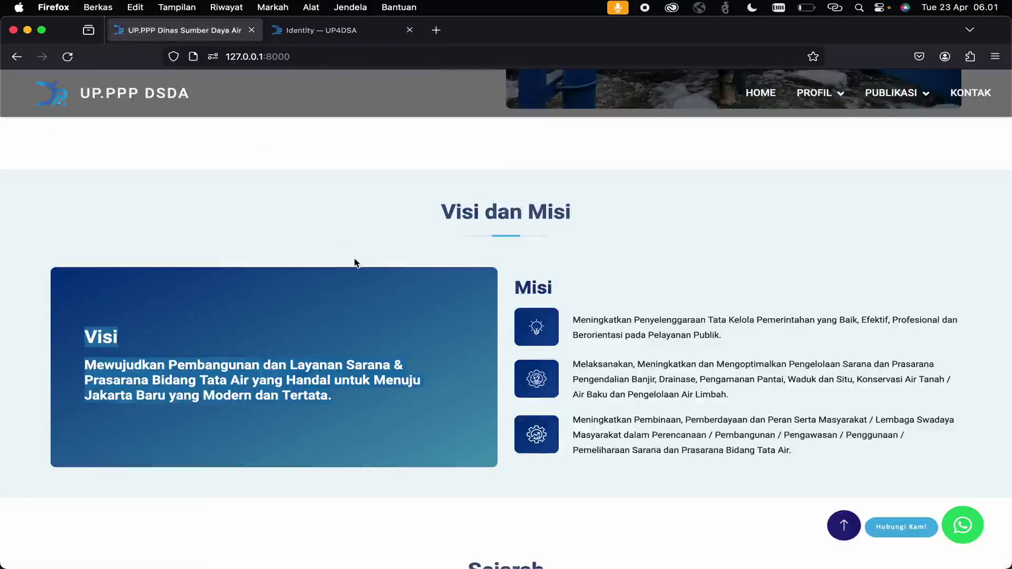
{"action": "scroll", "coordinate": [355, 262], "scroll_direction": "down", "scroll_amount": 7}
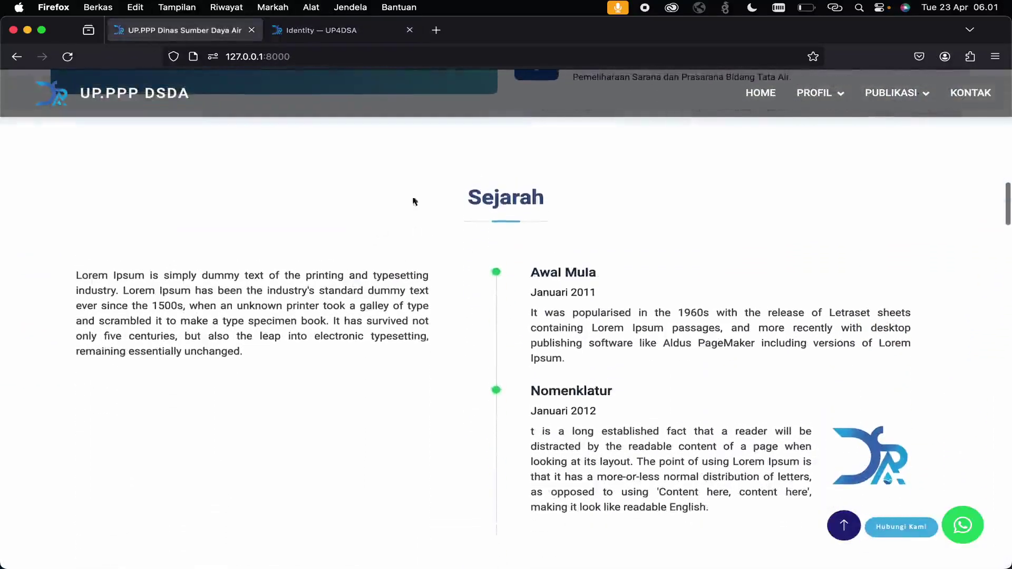
- Open the Sejarah entries, start a Tambah Sejarah form, and compare it with the public Awal Mula heading
{"action": "left_click", "coordinate": [321, 30]}
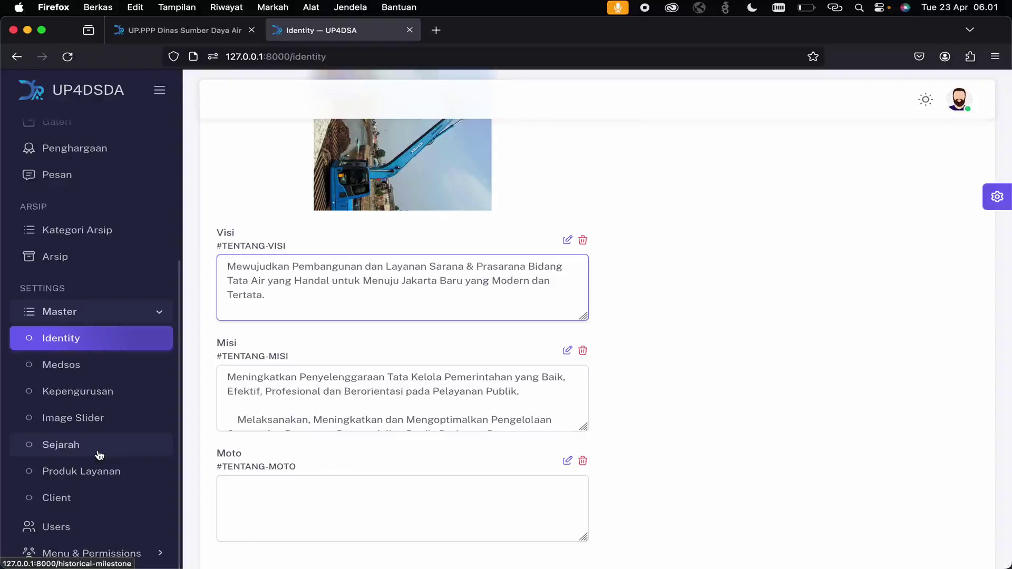
{"action": "left_click", "coordinate": [99, 455]}
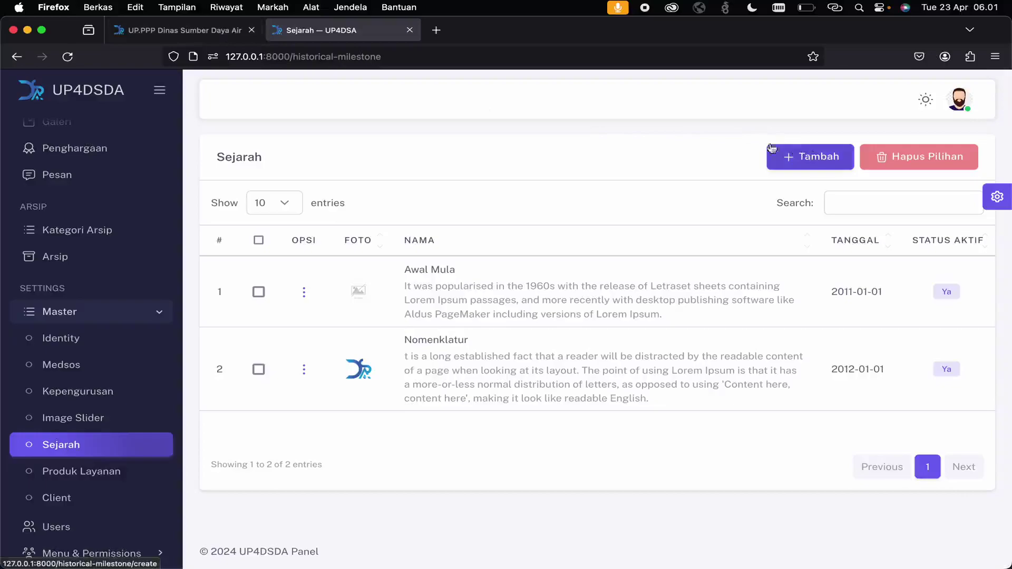
{"action": "left_click", "coordinate": [788, 165]}
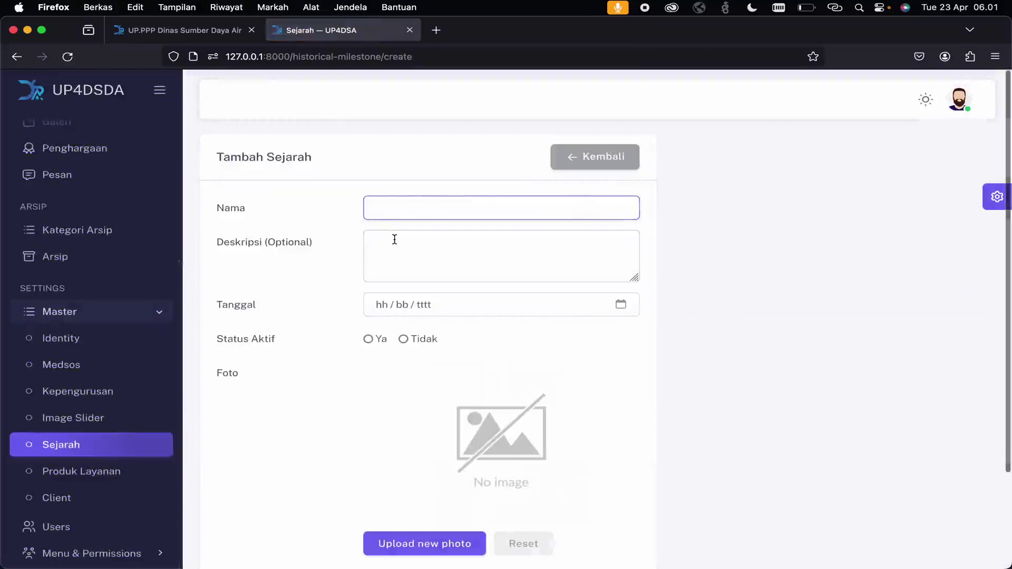
{"action": "left_click", "coordinate": [189, 28]}
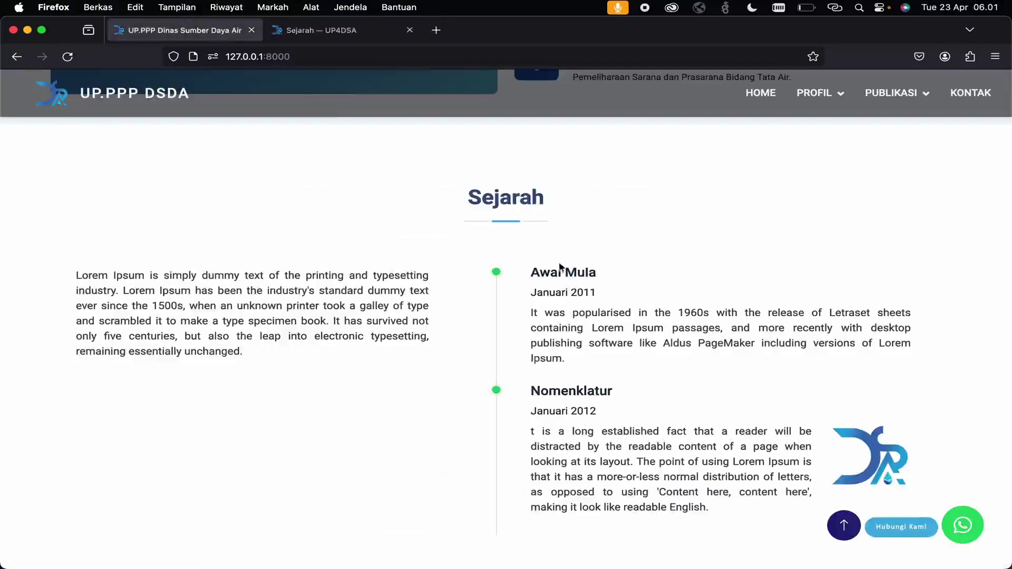
{"action": "left_click_drag", "start_coordinate": [604, 279], "coordinate": [511, 278]}
{"action": "left_click", "coordinate": [324, 31]}
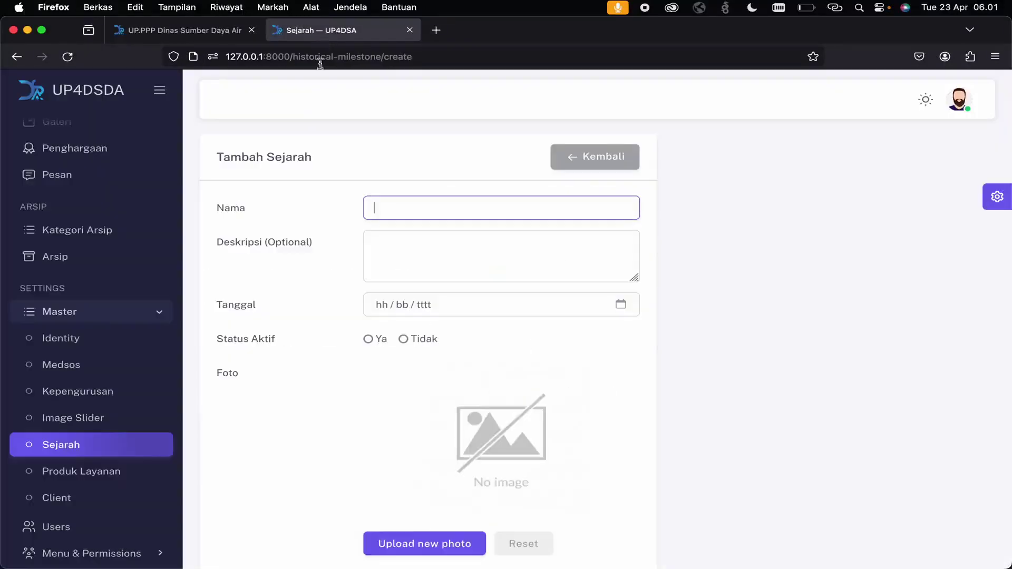
{"action": "triple_click", "coordinate": [297, 244]}
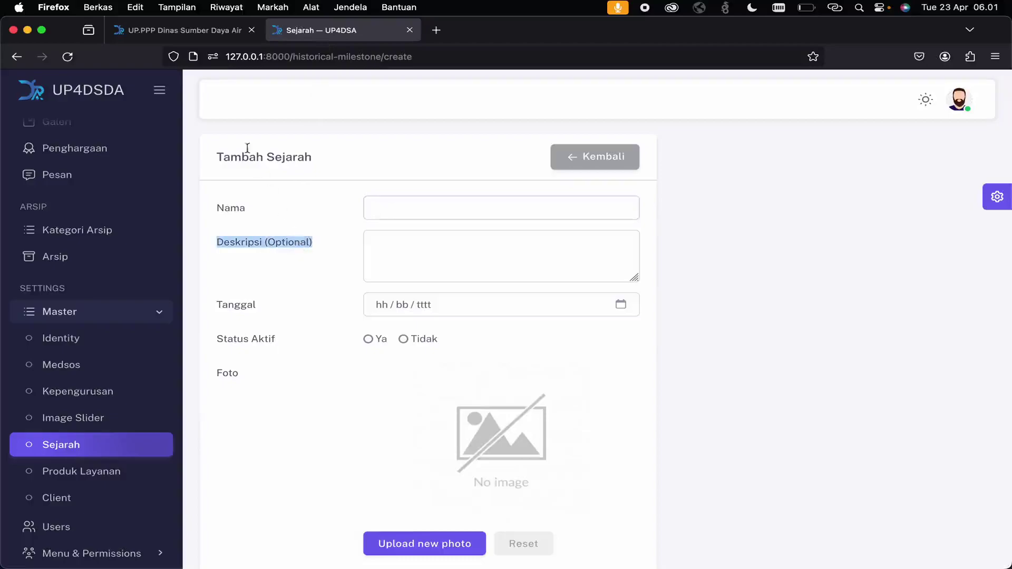
- Check the public Awal Mula paragraph and Januari 2011 date, then select the left introductory paragraph
{"action": "left_click", "coordinate": [183, 32]}
{"action": "left_click_drag", "start_coordinate": [531, 312], "coordinate": [604, 357]}
{"action": "left_click", "coordinate": [332, 31]}
{"action": "left_click", "coordinate": [232, 31]}
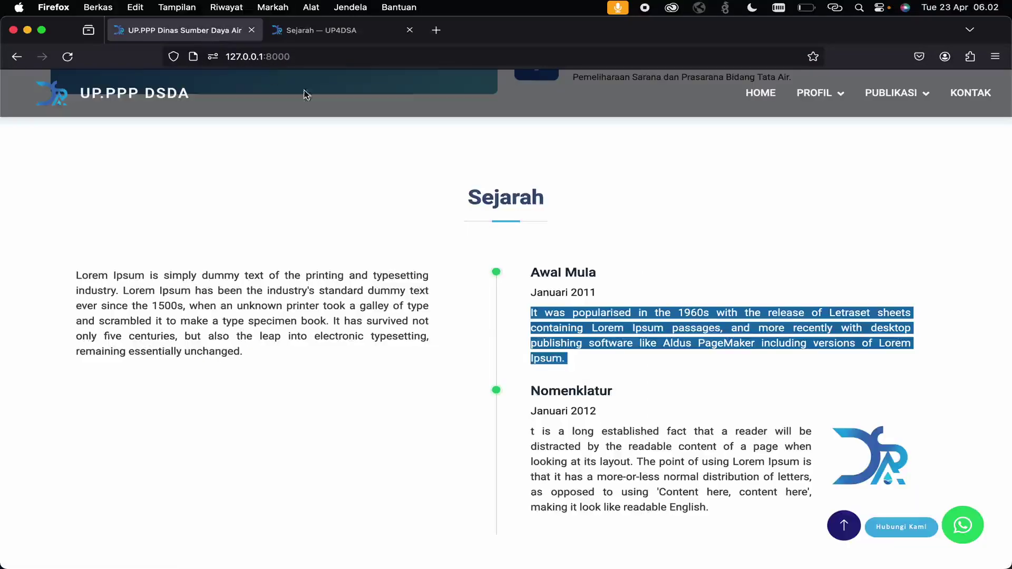
{"action": "left_click", "coordinate": [602, 305]}
{"action": "left_click_drag", "start_coordinate": [610, 298], "coordinate": [521, 298]}
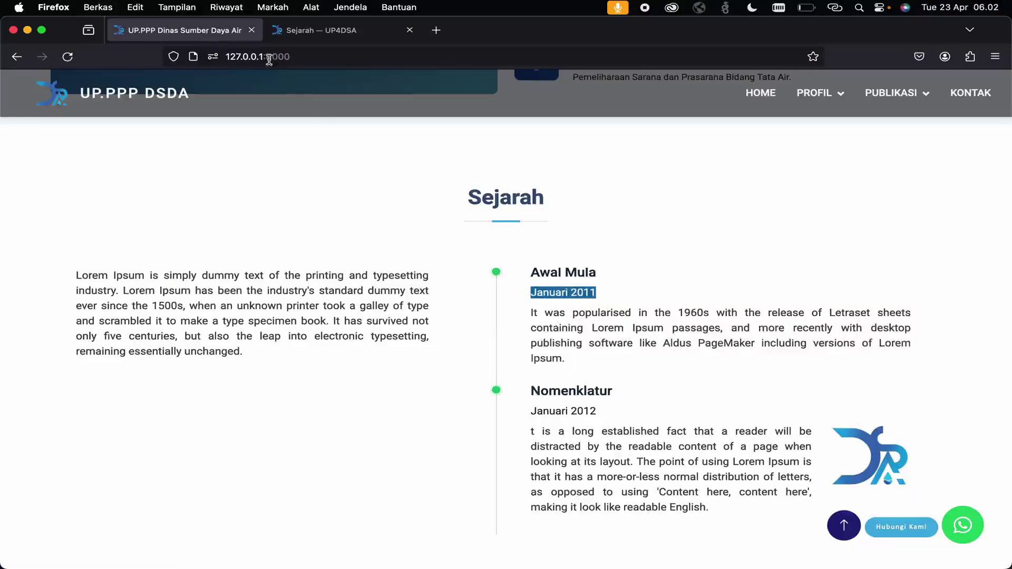
{"action": "left_click", "coordinate": [298, 30]}
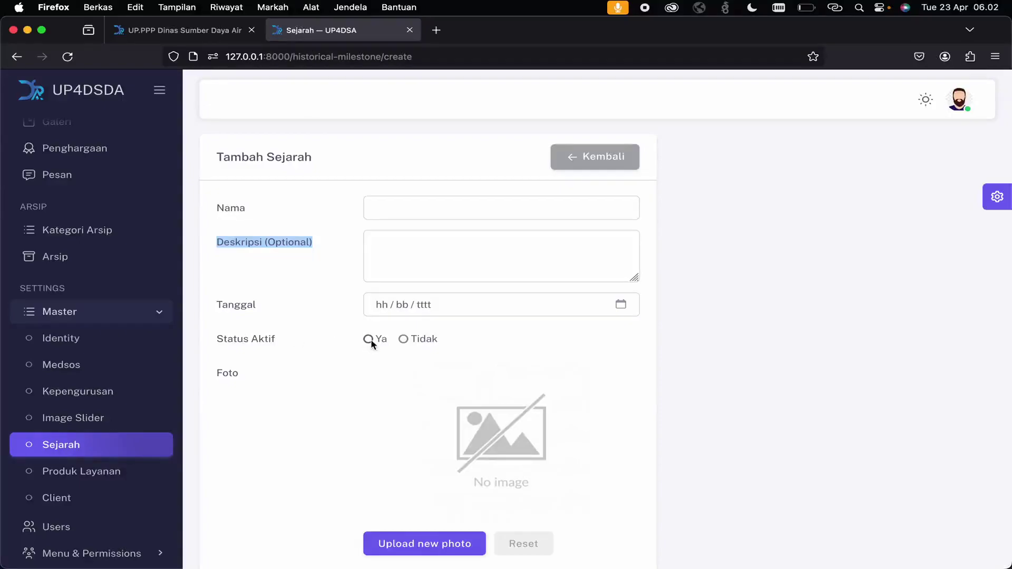
{"action": "left_click", "coordinate": [196, 32]}
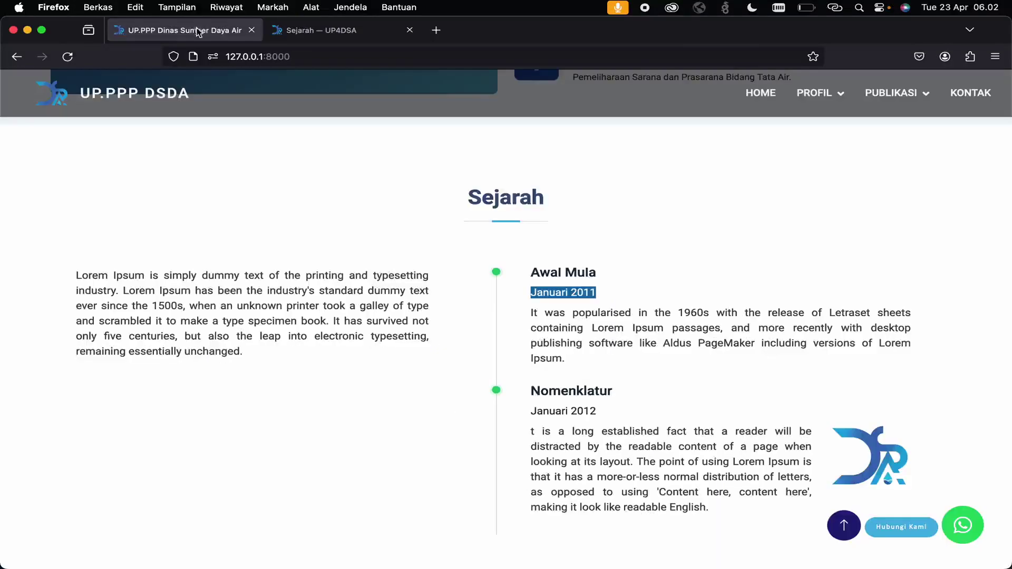
{"action": "scroll", "coordinate": [708, 424], "scroll_direction": "down", "scroll_amount": 1}
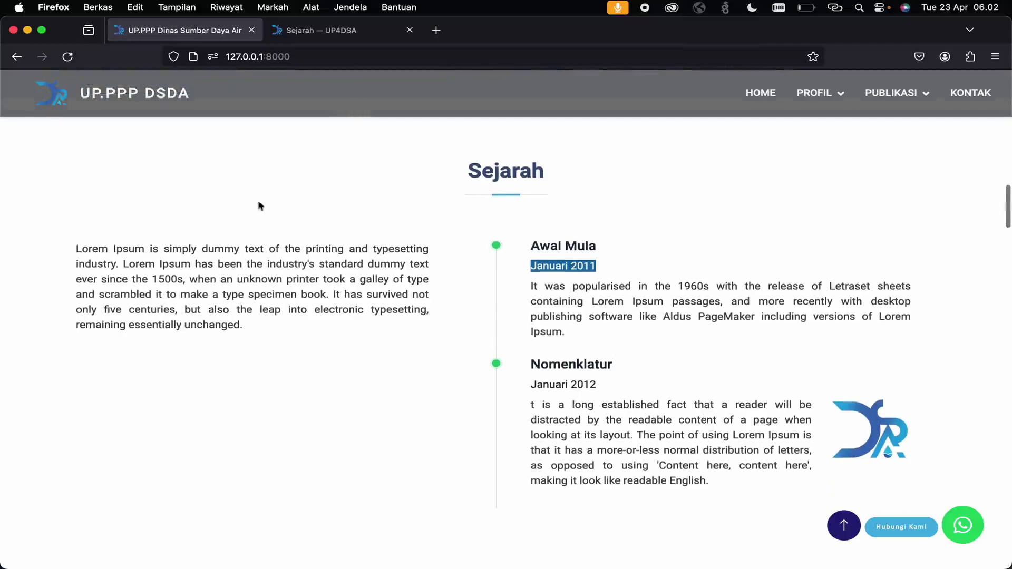
{"action": "left_click_drag", "start_coordinate": [77, 248], "coordinate": [262, 298]}
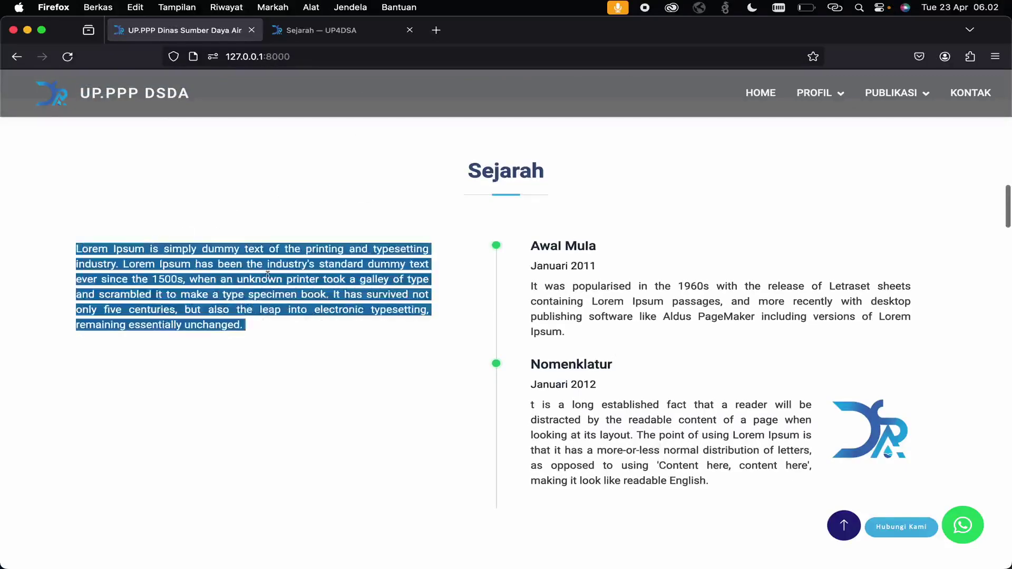
- On the Identity page, find 'Sejarah' and inspect the Historical Milestone description text
{"action": "left_click", "coordinate": [330, 31]}
{"action": "left_click", "coordinate": [100, 339]}
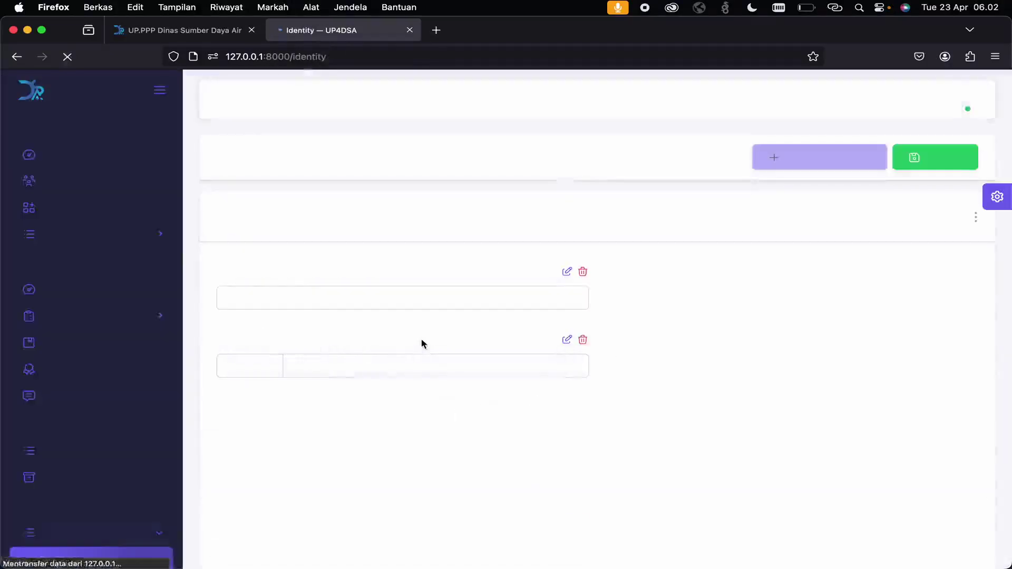
{"action": "key", "text": "super+f"}
{"action": "type", "text": "Se"}
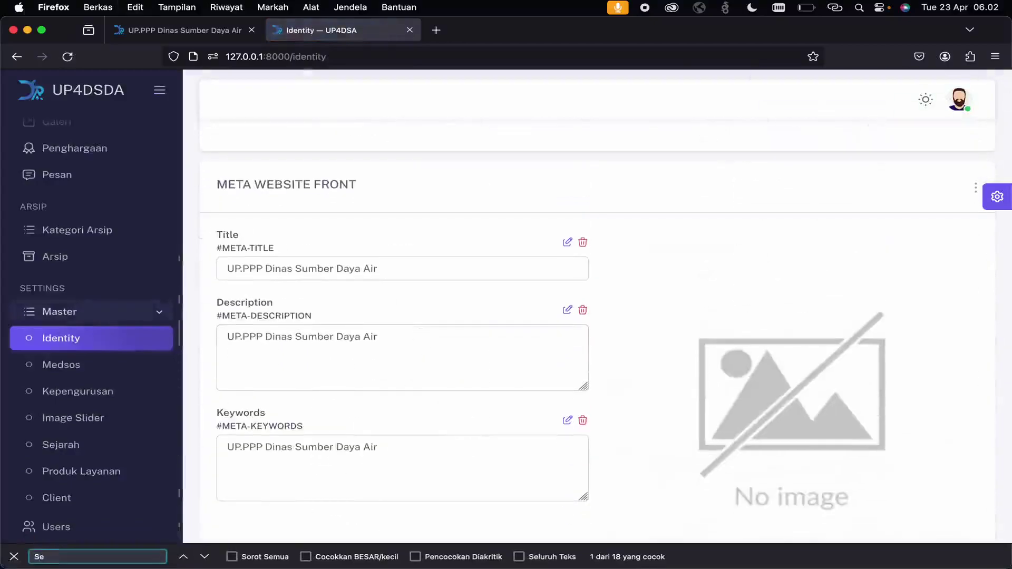
{"action": "type", "text": "jarah"}
{"action": "key", "text": "Return"}
{"action": "key", "text": "Escape"}
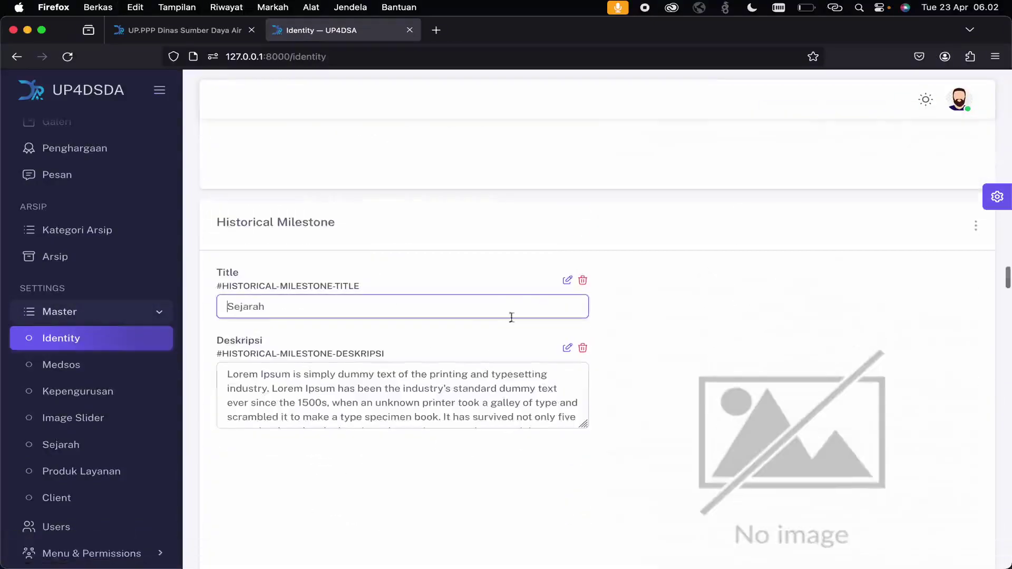
{"action": "triple_click", "coordinate": [365, 388]}
{"action": "scroll", "coordinate": [364, 388], "scroll_direction": "down", "scroll_amount": 1}
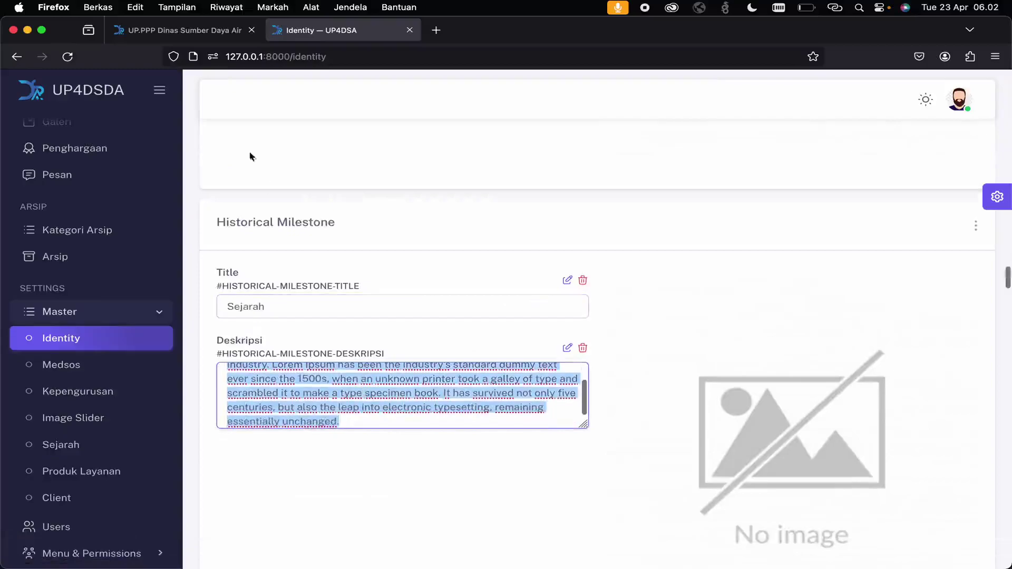
{"action": "left_click", "coordinate": [278, 307]}
{"action": "left_click", "coordinate": [318, 393]}
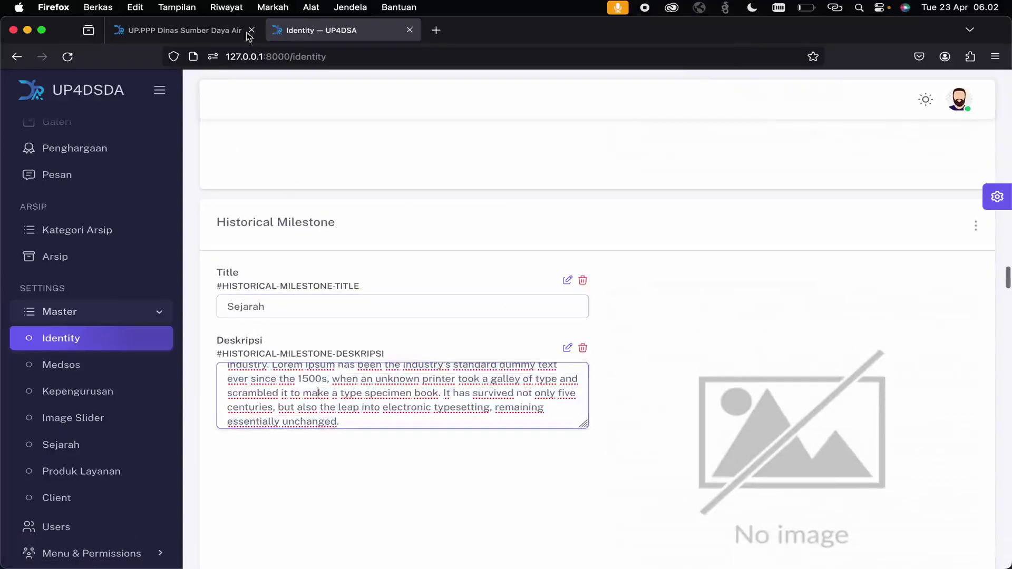
- Scroll the public website to compare its Sejarah text, then return to admin Identity
{"action": "left_click", "coordinate": [204, 30]}
{"action": "scroll", "coordinate": [458, 309], "scroll_direction": "down", "scroll_amount": 4}
{"action": "scroll", "coordinate": [459, 309], "scroll_direction": "down", "scroll_amount": 5}
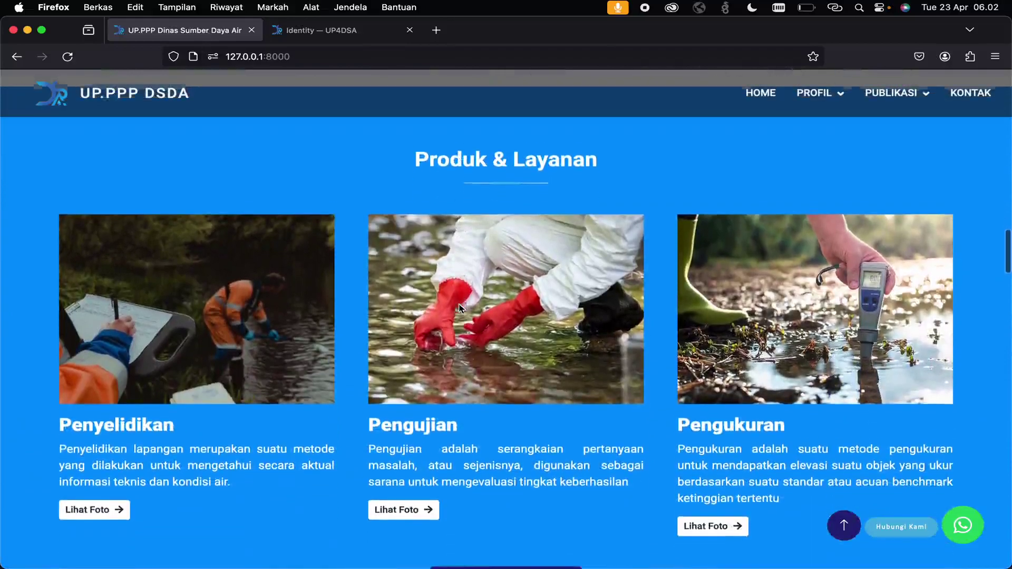
{"action": "scroll", "coordinate": [459, 308], "scroll_direction": "down", "scroll_amount": 2}
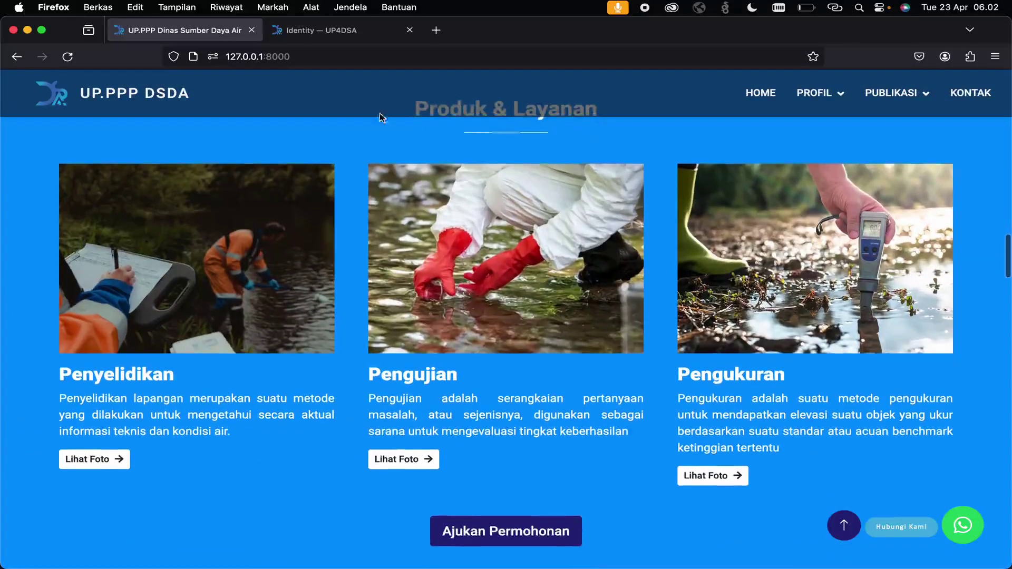
{"action": "scroll", "coordinate": [334, 158], "scroll_direction": "up", "scroll_amount": 1}
{"action": "left_click", "coordinate": [318, 30]}
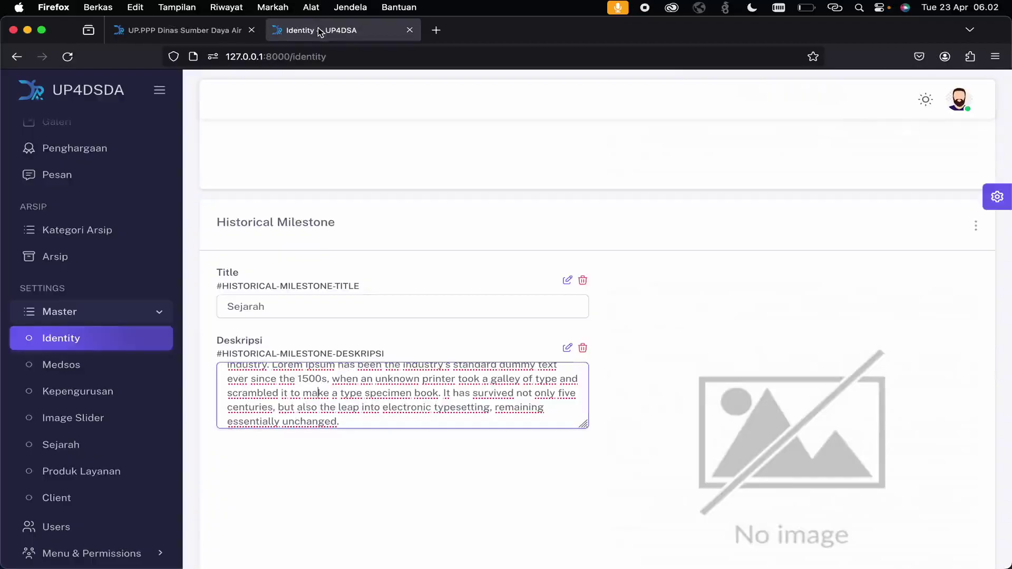
- Open Produk Layanan and compare its table with the public Produk & Layanan cards
{"action": "left_click", "coordinate": [95, 472]}
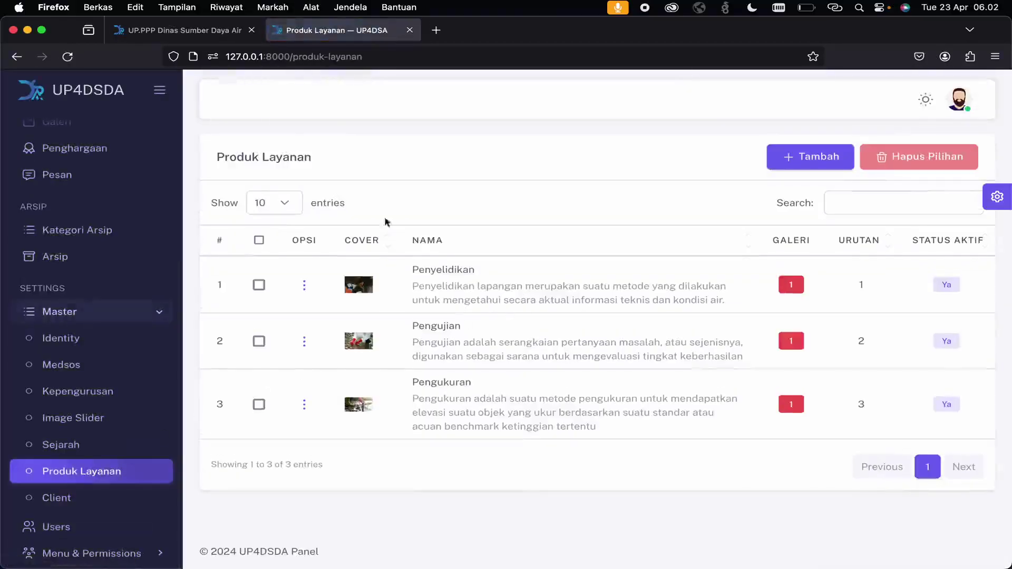
{"action": "left_click", "coordinate": [174, 30]}
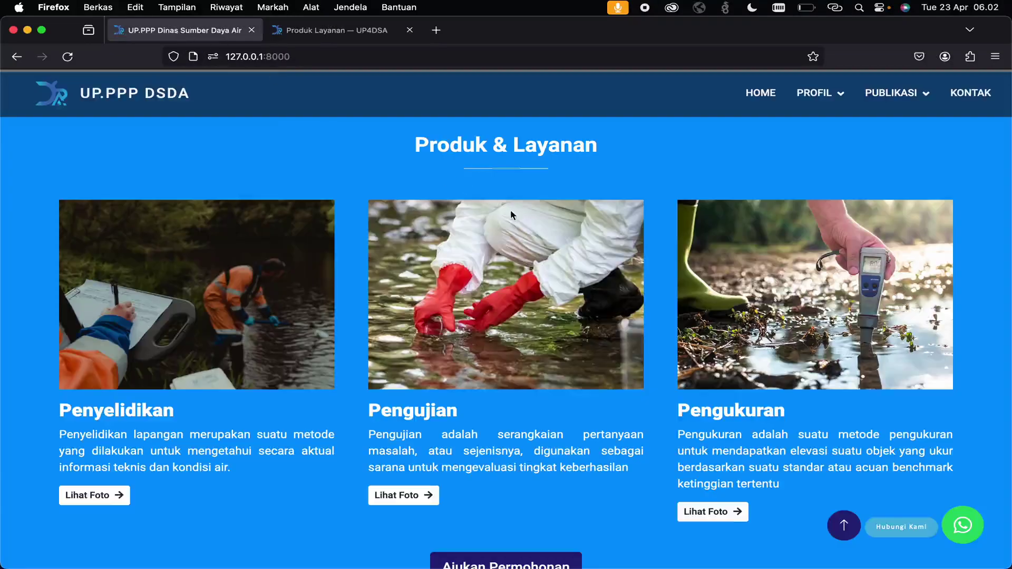
{"action": "scroll", "coordinate": [511, 215], "scroll_direction": "down", "scroll_amount": 2}
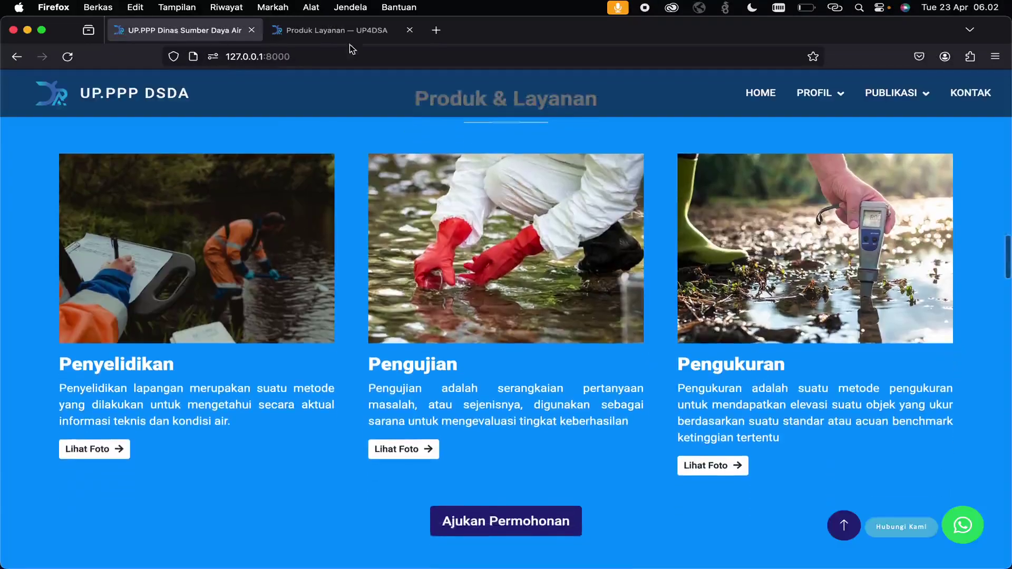
{"action": "left_click", "coordinate": [337, 30]}
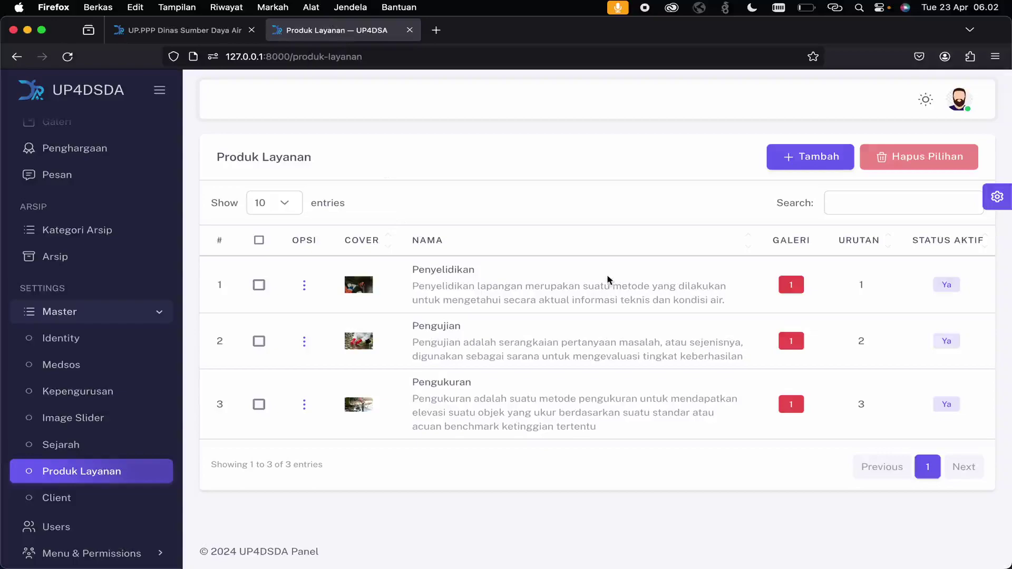
{"action": "left_click", "coordinate": [219, 30]}
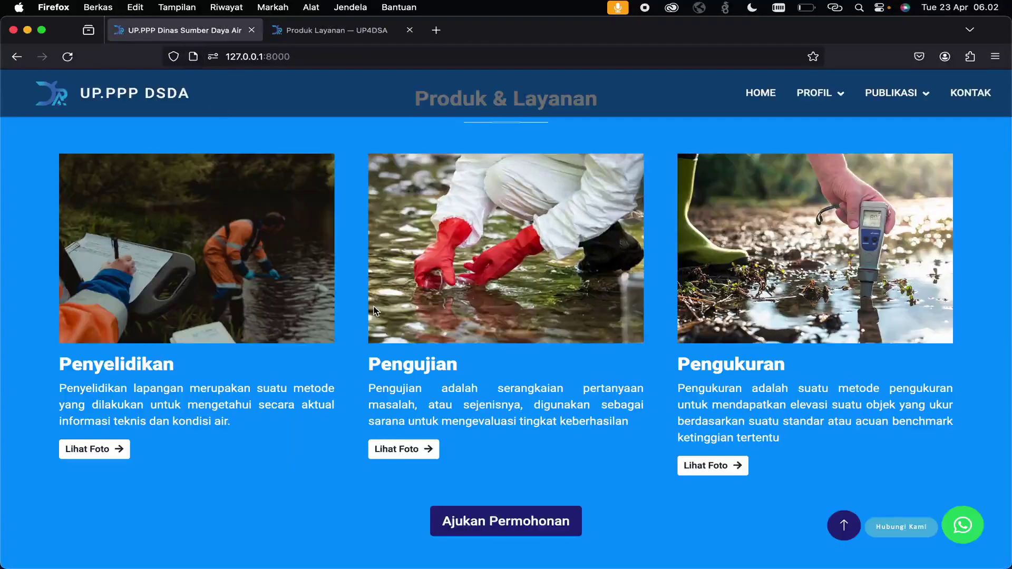
{"action": "left_click", "coordinate": [342, 30]}
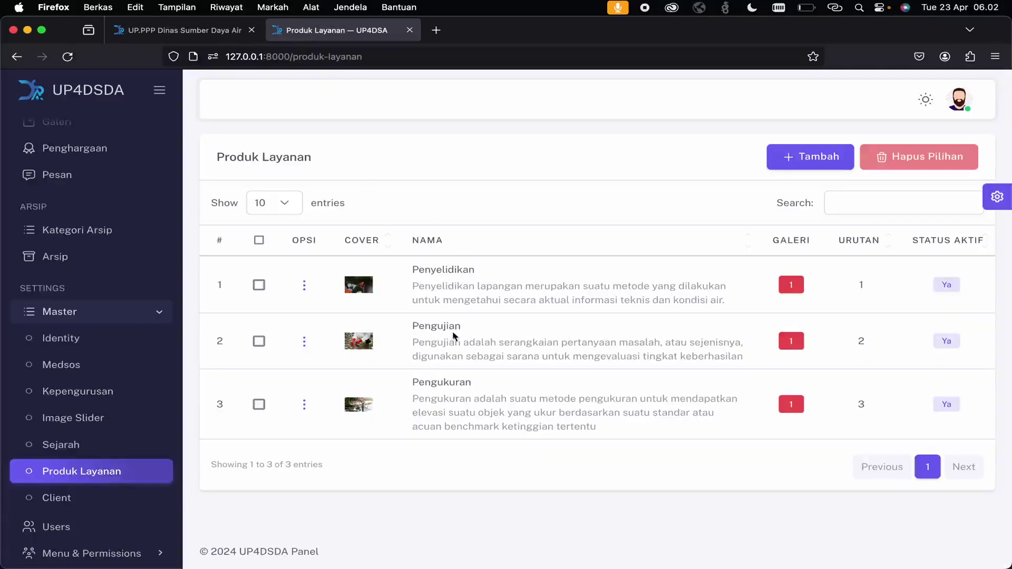
{"action": "left_click", "coordinate": [210, 32]}
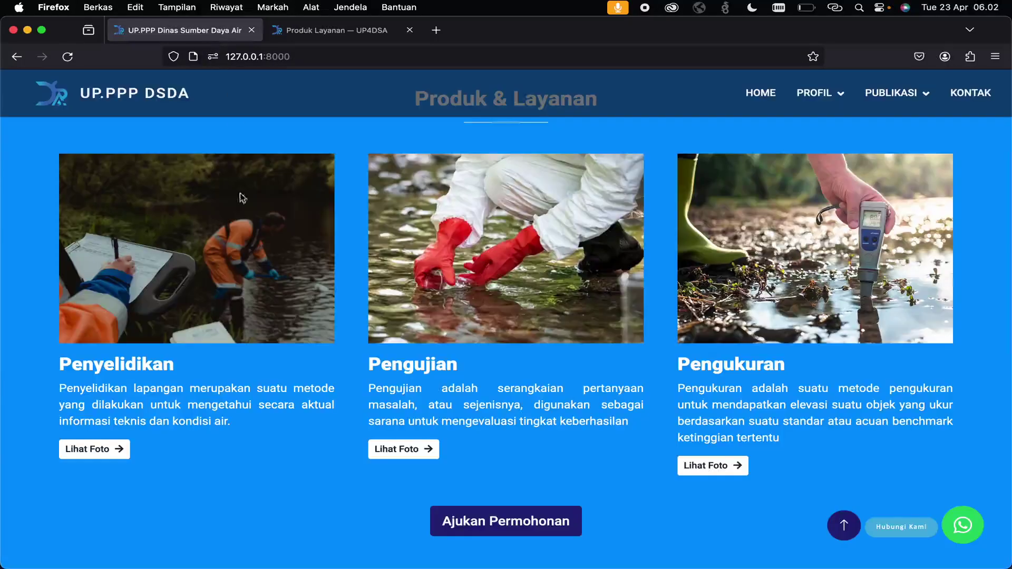
- View the public Penyelidikan photo gallery, then check Penyelidikan's title and description in admin
{"action": "left_click", "coordinate": [118, 450]}
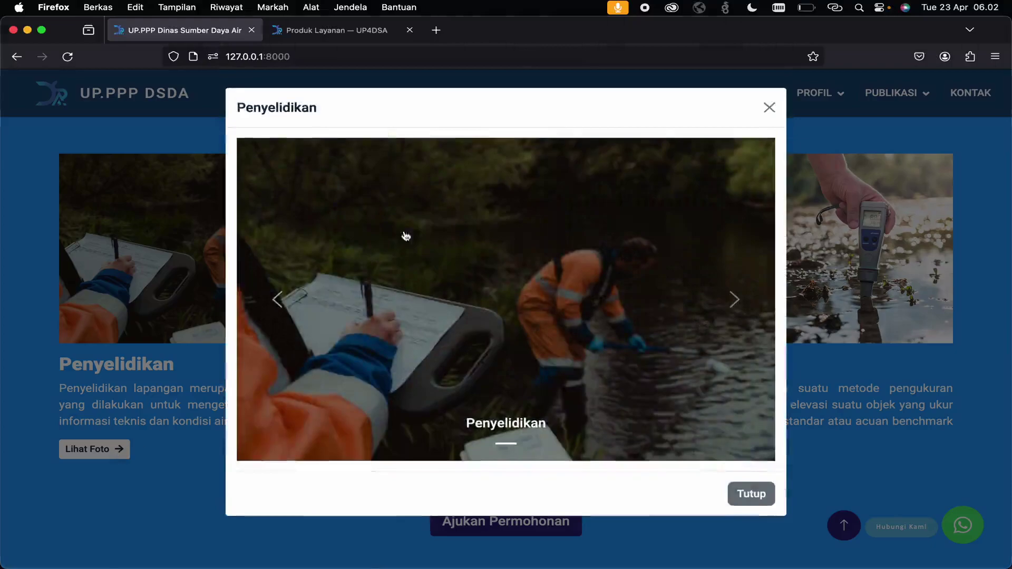
{"action": "left_click", "coordinate": [768, 108]}
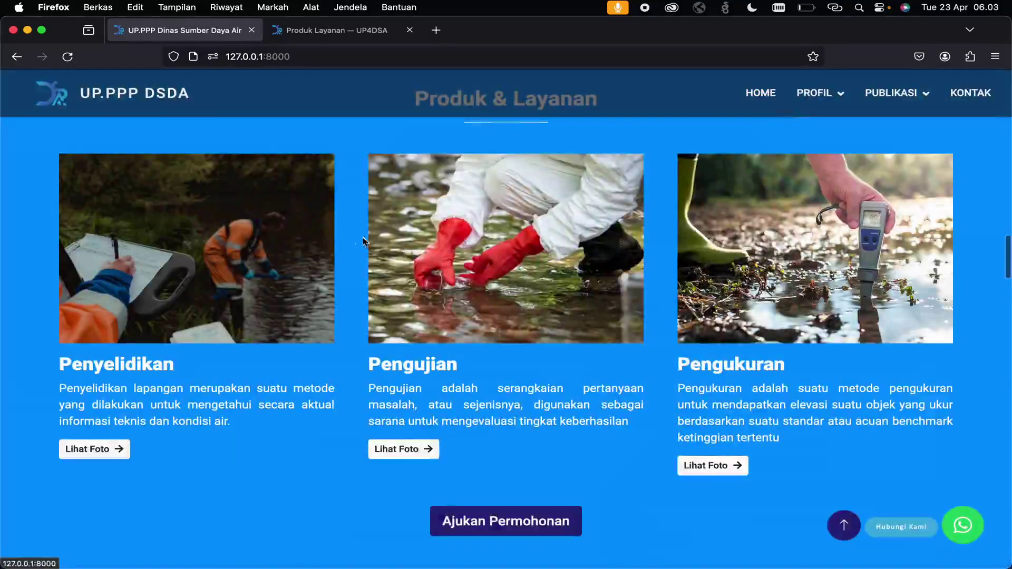
{"action": "left_click", "coordinate": [338, 33]}
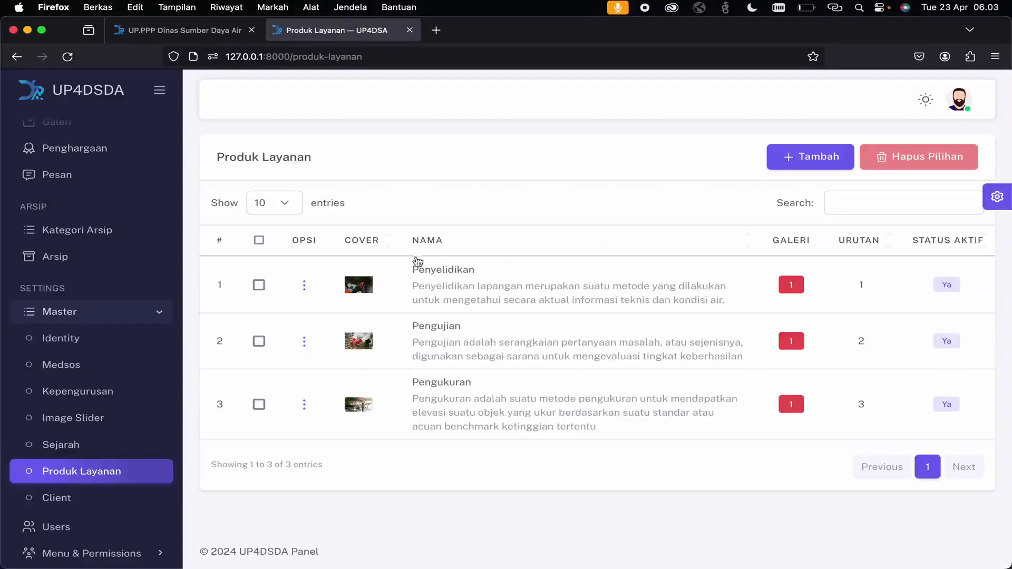
{"action": "left_click_drag", "start_coordinate": [408, 267], "coordinate": [548, 315]}
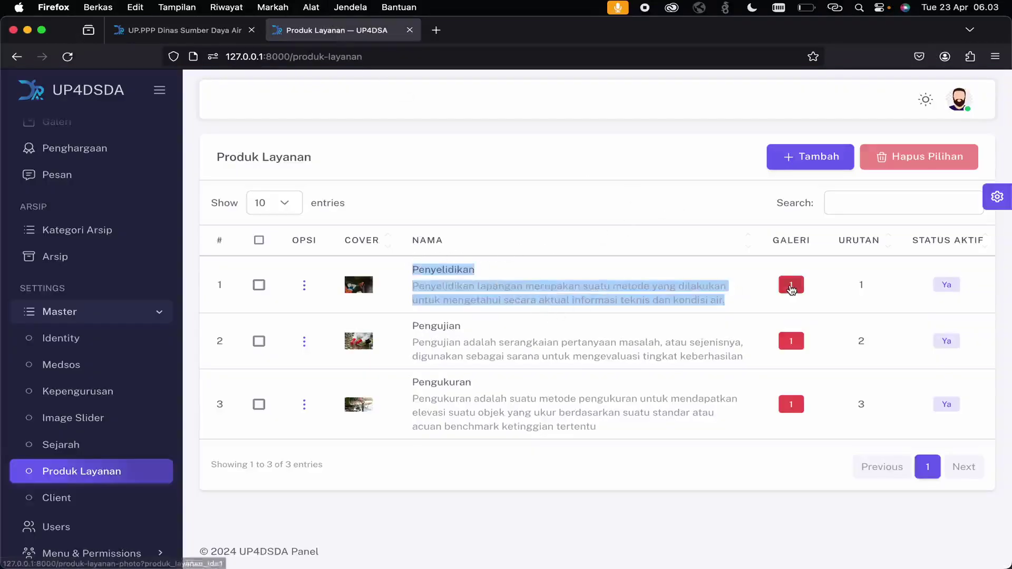
{"action": "left_click", "coordinate": [790, 285]}
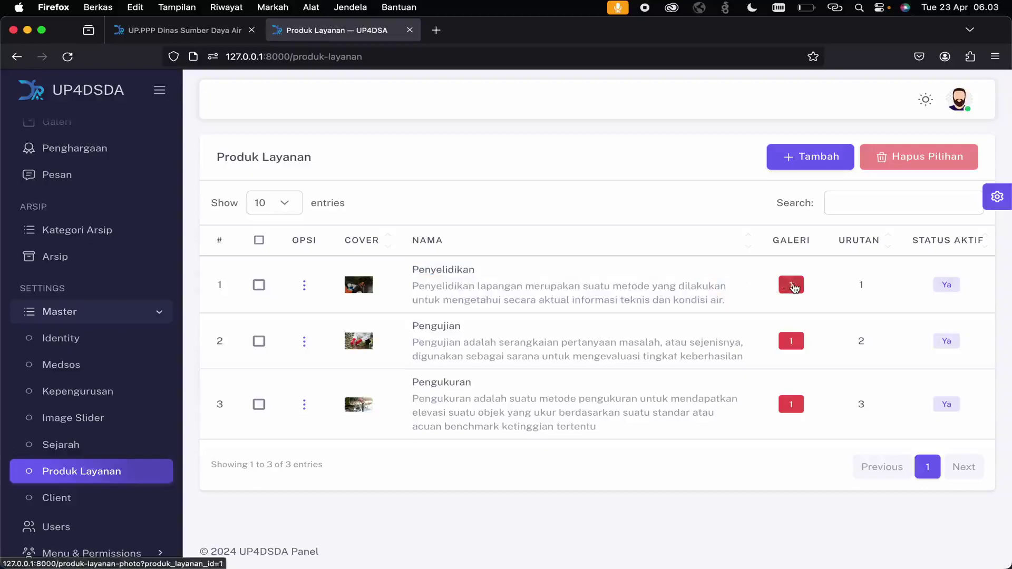
- Open Penyelidikan's Galeri, try the Tambah and Tambah Kolektif forms, then return to the list
{"action": "left_click", "coordinate": [795, 284]}
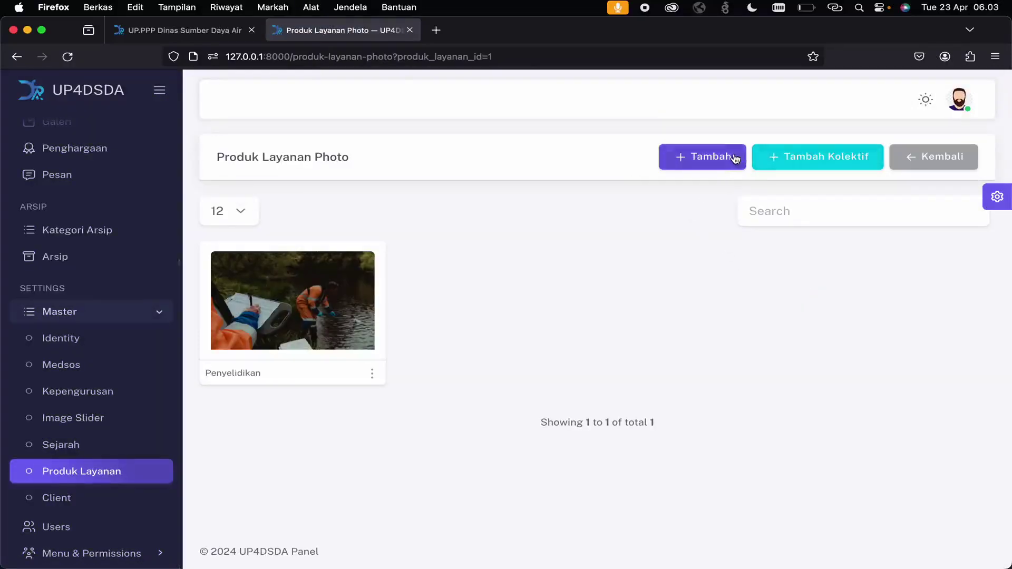
{"action": "left_click", "coordinate": [734, 157]}
{"action": "left_click", "coordinate": [616, 156]}
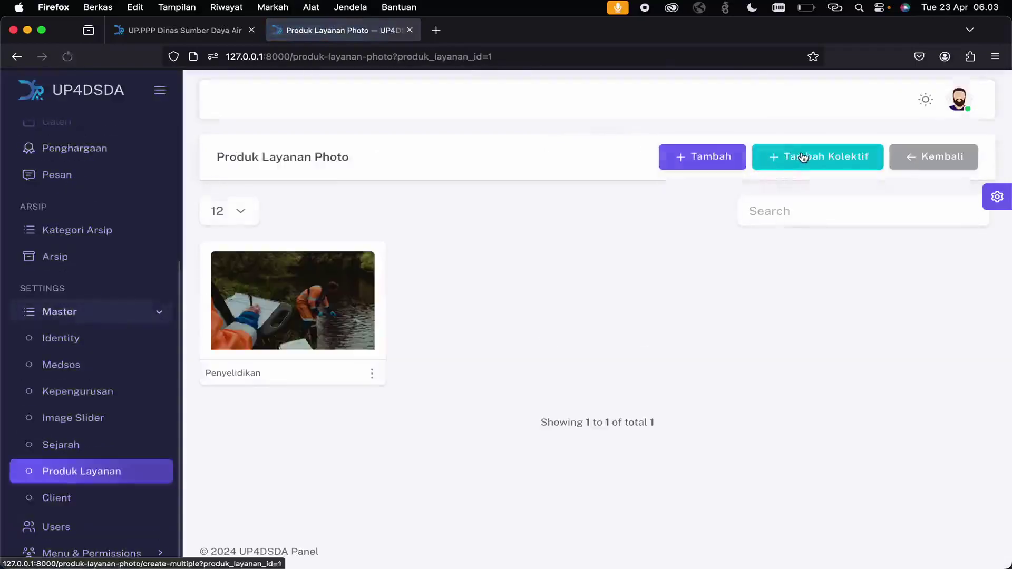
{"action": "left_click", "coordinate": [803, 158]}
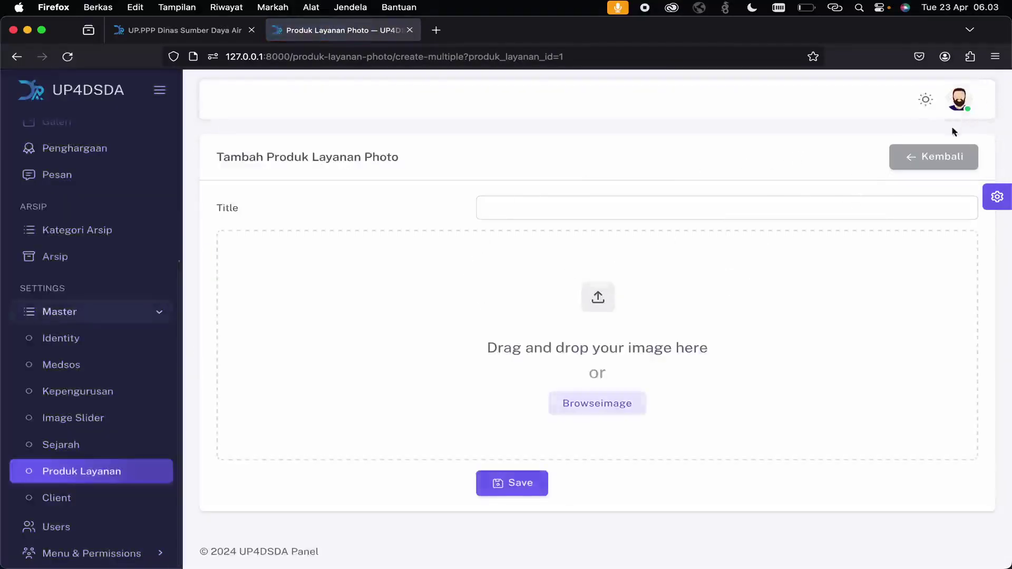
{"action": "left_click", "coordinate": [943, 166]}
{"action": "left_click", "coordinate": [953, 157]}
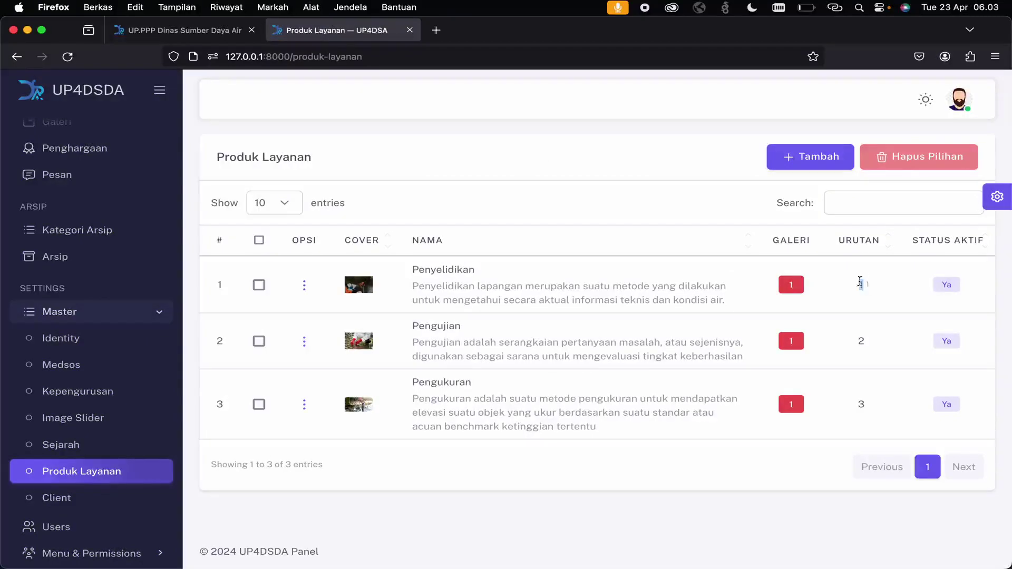
- Compare the Penyelidikan, Pengujian and Pengukuran rows with the public site's product cards
{"action": "left_click", "coordinate": [158, 30]}
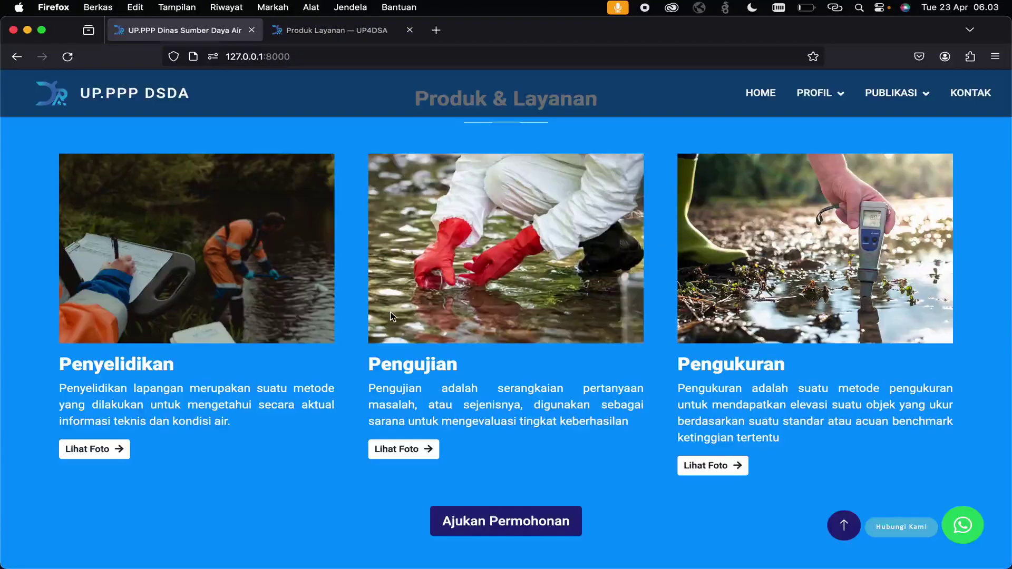
{"action": "left_click", "coordinate": [305, 30]}
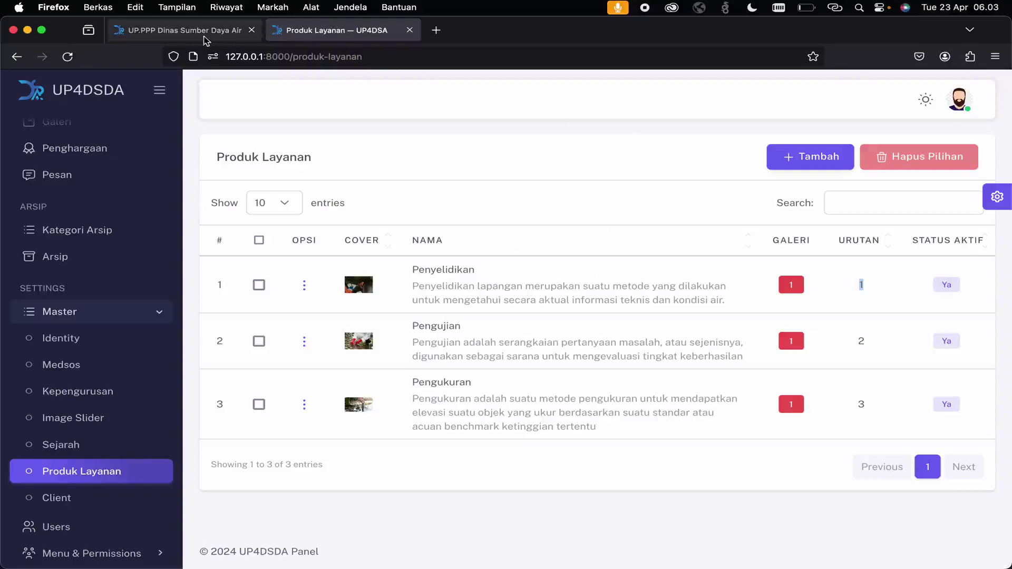
{"action": "left_click", "coordinate": [174, 30]}
{"action": "scroll", "coordinate": [485, 359], "scroll_direction": "down", "scroll_amount": 4}
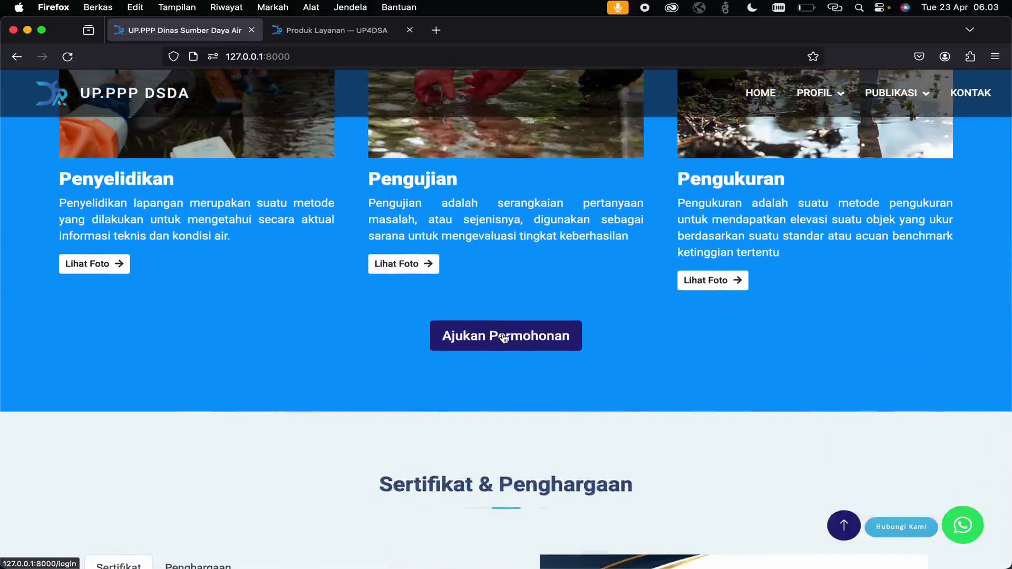
{"action": "scroll", "coordinate": [504, 337], "scroll_direction": "down", "scroll_amount": 5}
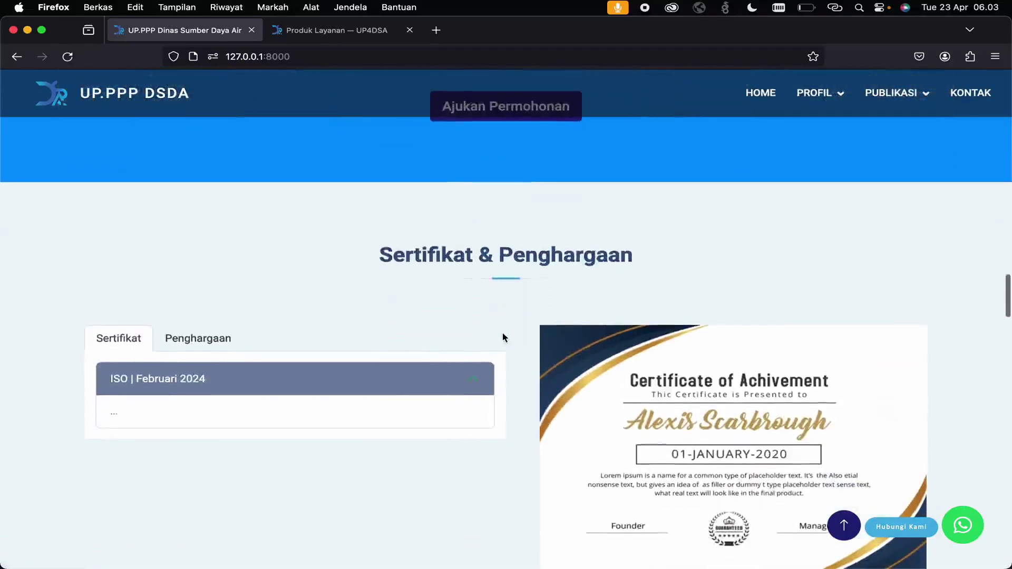
{"action": "left_click", "coordinate": [325, 30]}
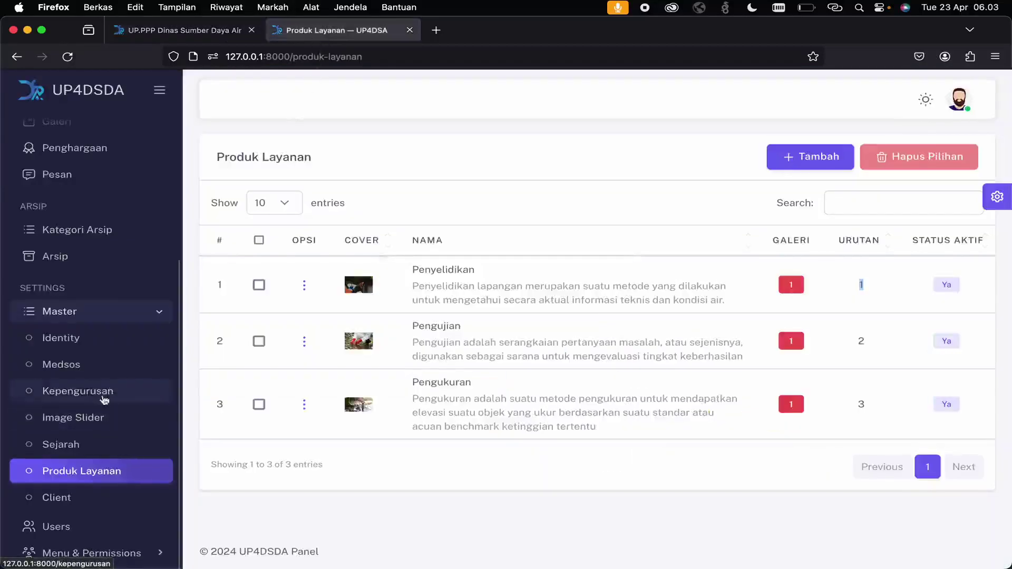
{"action": "scroll", "coordinate": [126, 198], "scroll_direction": "up", "scroll_amount": 5}
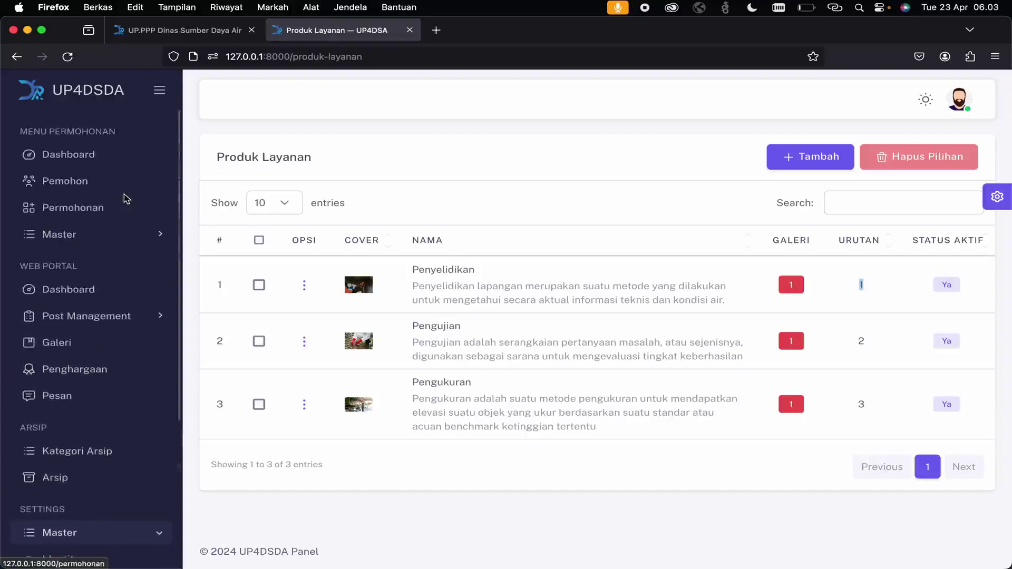
- From the Penghargaan list, open a blank Tambah Penghargaan form and look over the Jenis award types
{"action": "left_click", "coordinate": [108, 371]}
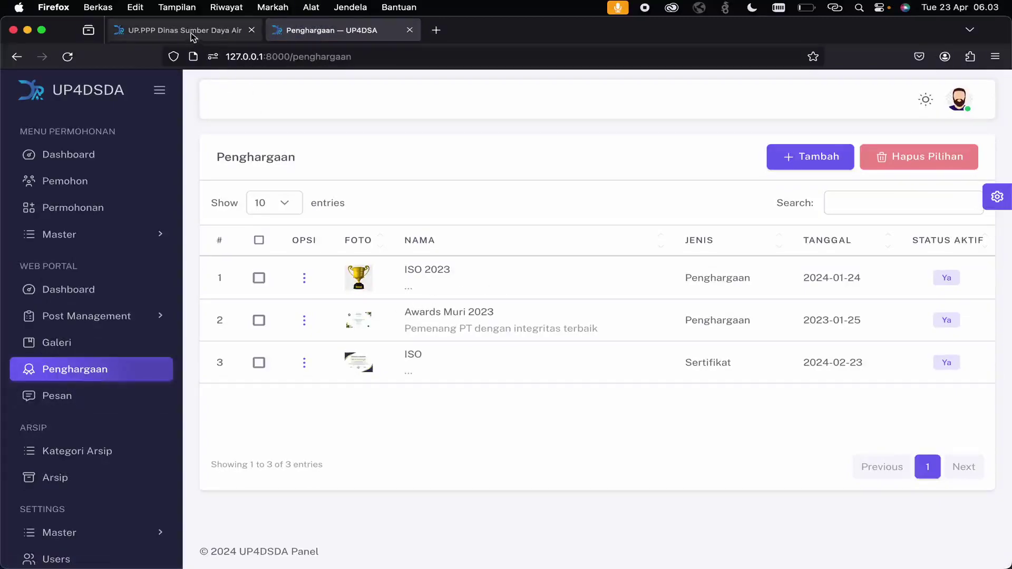
{"action": "left_click", "coordinate": [805, 146]}
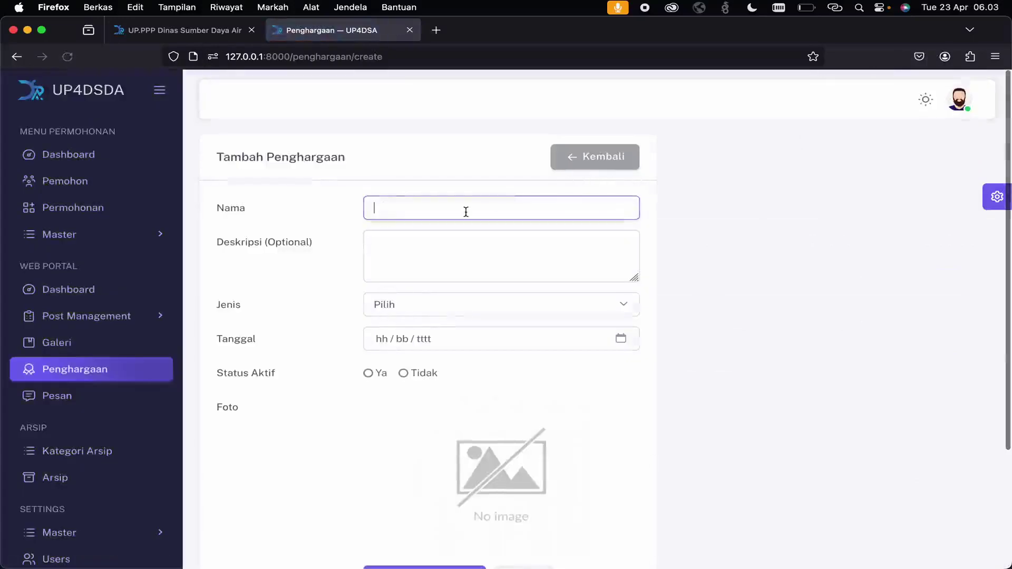
{"action": "left_click", "coordinate": [391, 303]}
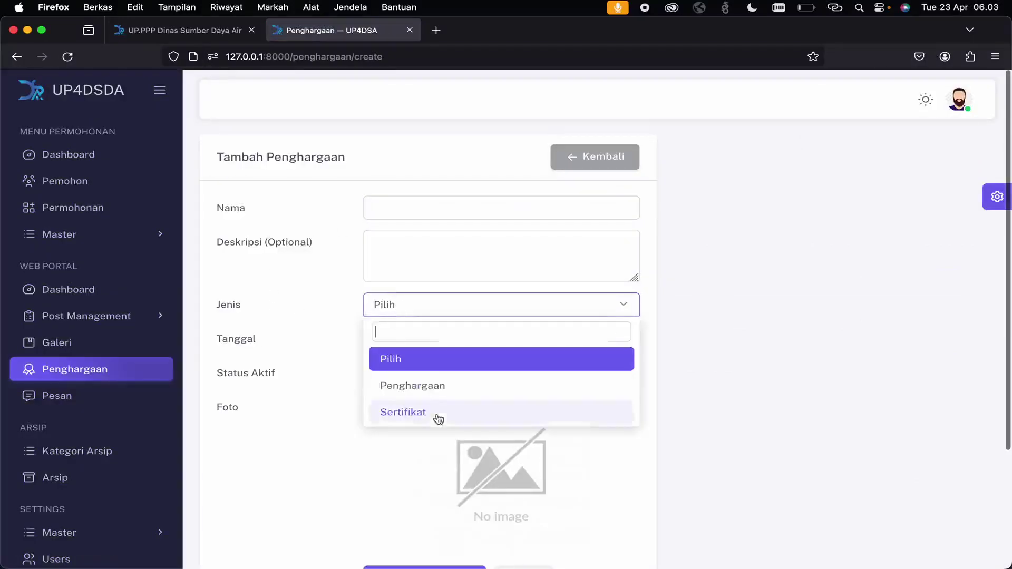
{"action": "left_click", "coordinate": [250, 350]}
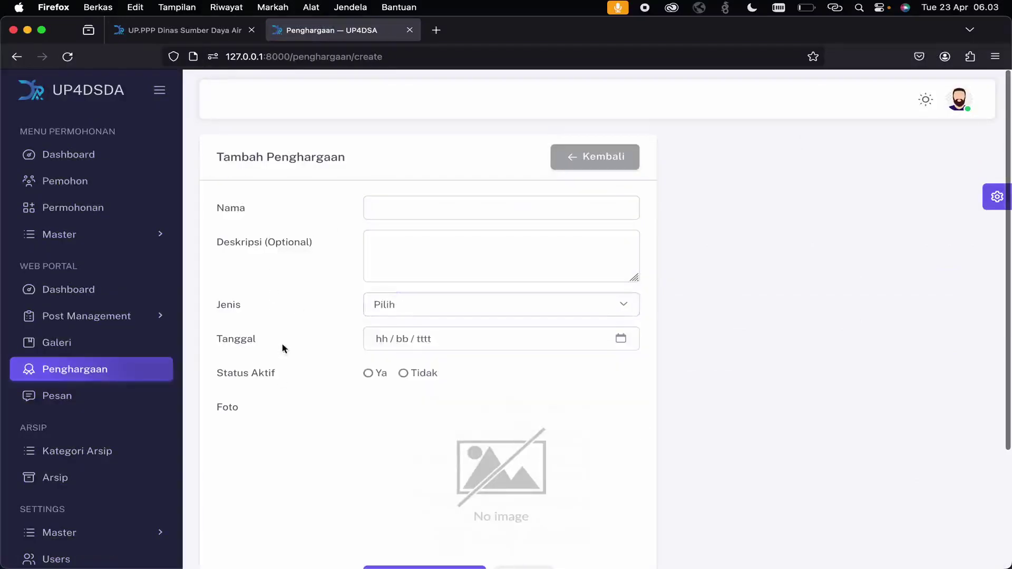
{"action": "scroll", "coordinate": [296, 262], "scroll_direction": "down", "scroll_amount": 3}
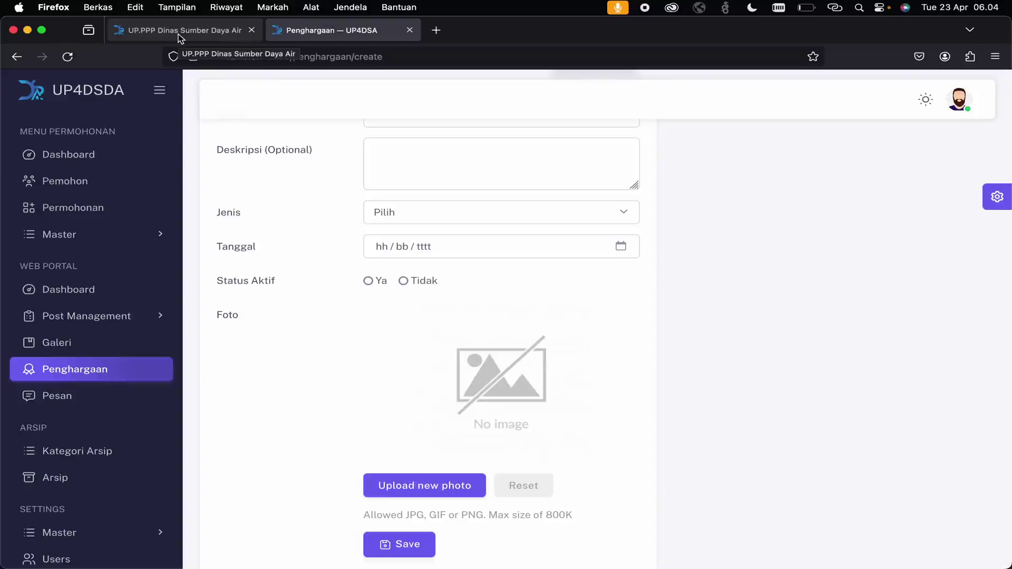
{"action": "left_click", "coordinate": [197, 30]}
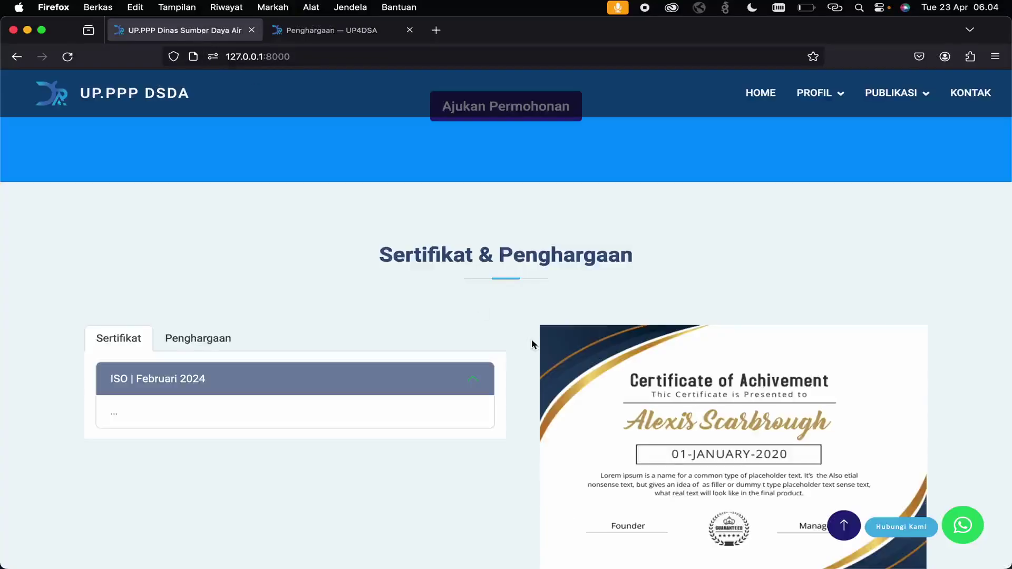
{"action": "scroll", "coordinate": [532, 344], "scroll_direction": "down", "scroll_amount": 2}
{"action": "left_click", "coordinate": [185, 230]}
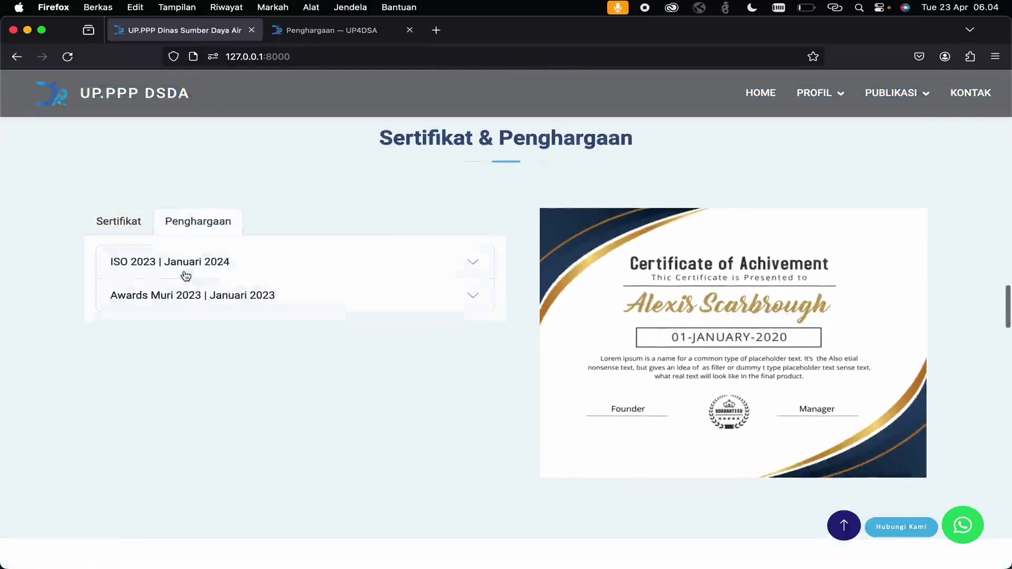
{"action": "left_click", "coordinate": [209, 322]}
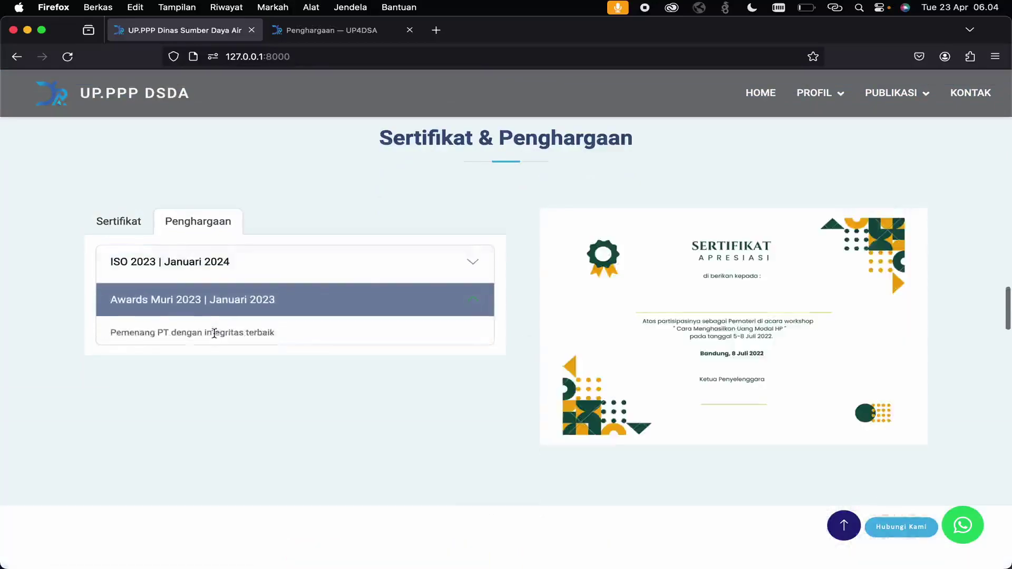
{"action": "left_click", "coordinate": [123, 224]}
{"action": "left_click", "coordinate": [196, 263]}
{"action": "scroll", "coordinate": [321, 297], "scroll_direction": "down", "scroll_amount": 4}
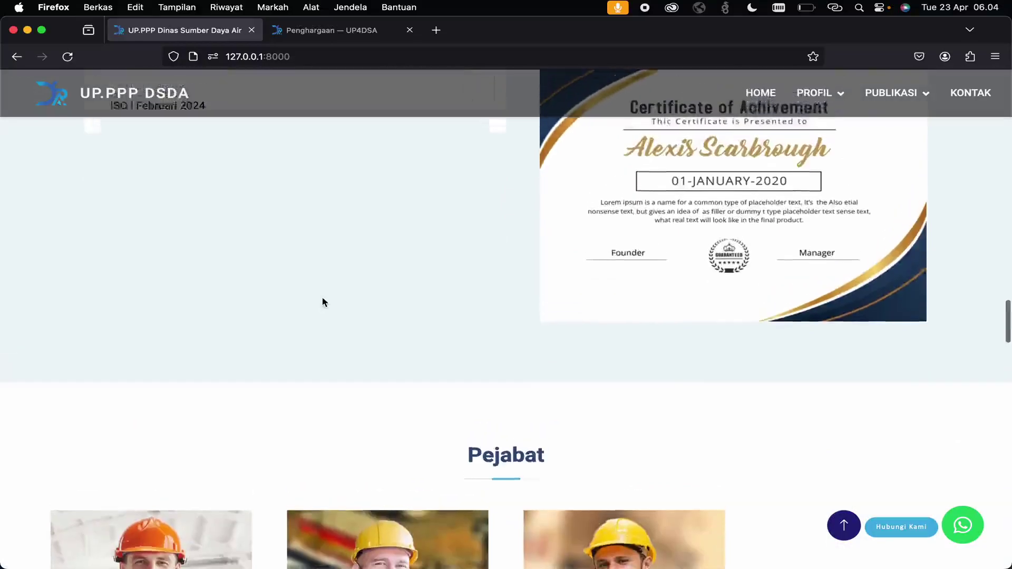
{"action": "scroll", "coordinate": [323, 301], "scroll_direction": "up", "scroll_amount": 6}
{"action": "scroll", "coordinate": [362, 290], "scroll_direction": "down", "scroll_amount": 8}
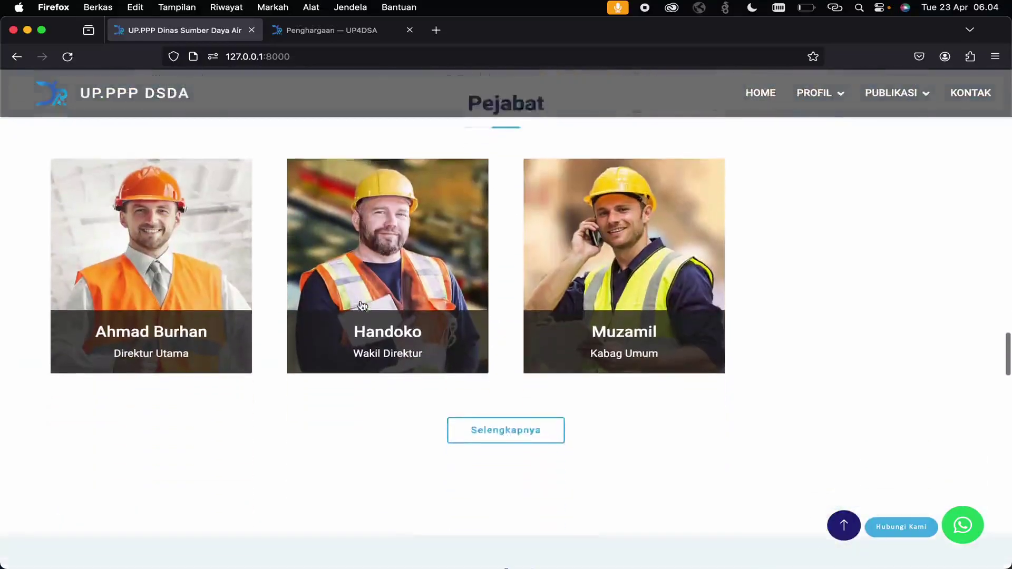
{"action": "left_click", "coordinate": [331, 37]}
{"action": "scroll", "coordinate": [124, 422], "scroll_direction": "down", "scroll_amount": 1}
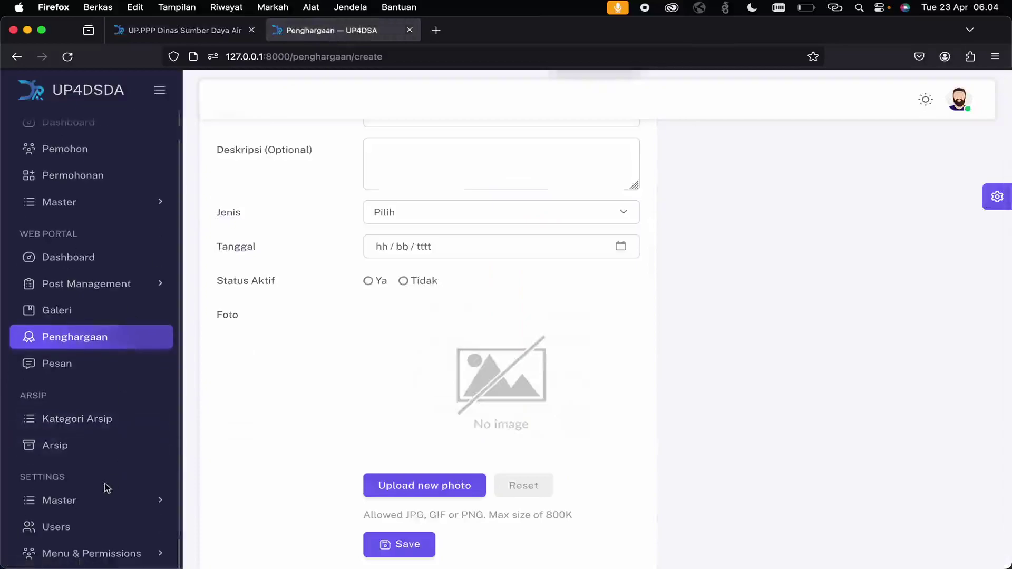
- Open Settings > Master > Kepengurusan and start a new staff entry at the Jabatan and Bagian fields
{"action": "left_click", "coordinate": [108, 507]}
{"action": "scroll", "coordinate": [108, 508], "scroll_direction": "down", "scroll_amount": 5}
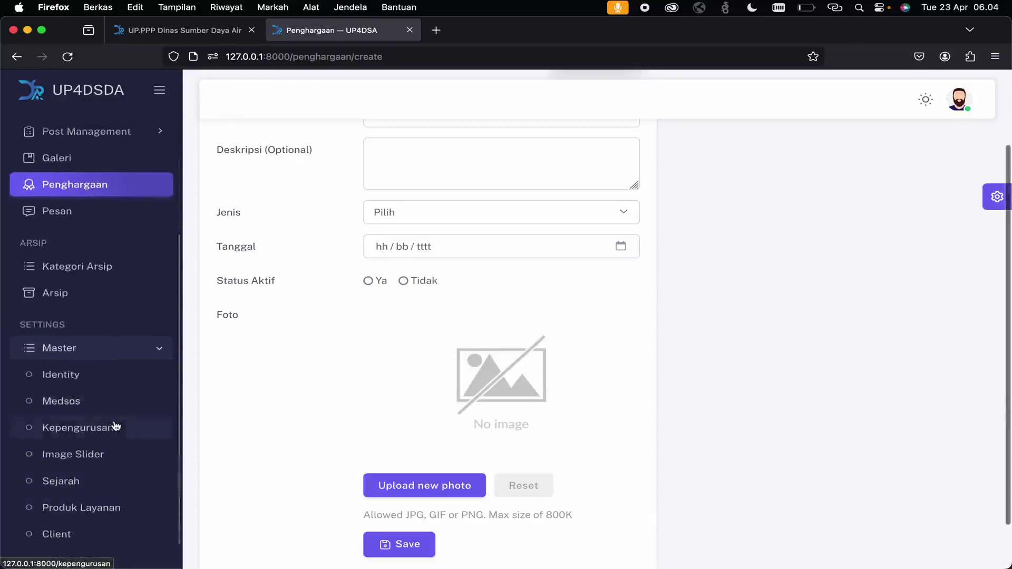
{"action": "left_click", "coordinate": [115, 425]}
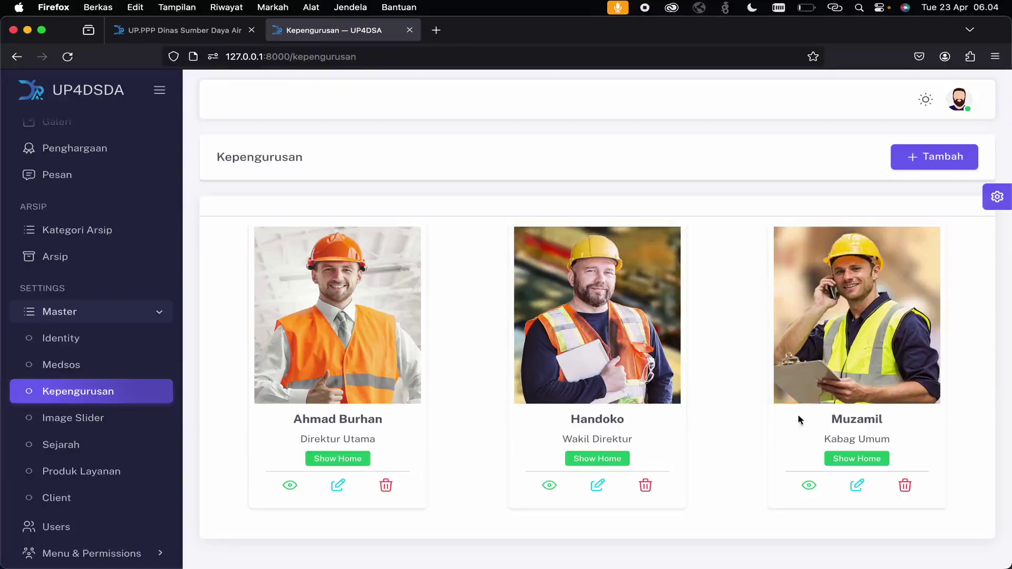
{"action": "left_click", "coordinate": [941, 160]}
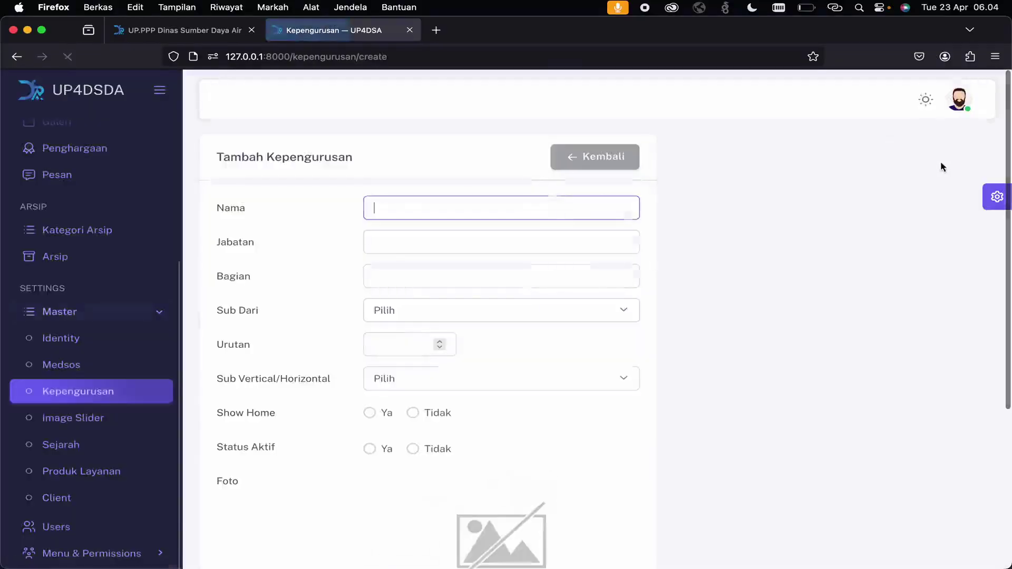
{"action": "left_click", "coordinate": [390, 250]}
{"action": "left_click", "coordinate": [396, 272]}
- Try Direktur Utama as the Sub Dari parent position, then reset it to none
{"action": "left_click", "coordinate": [399, 310]}
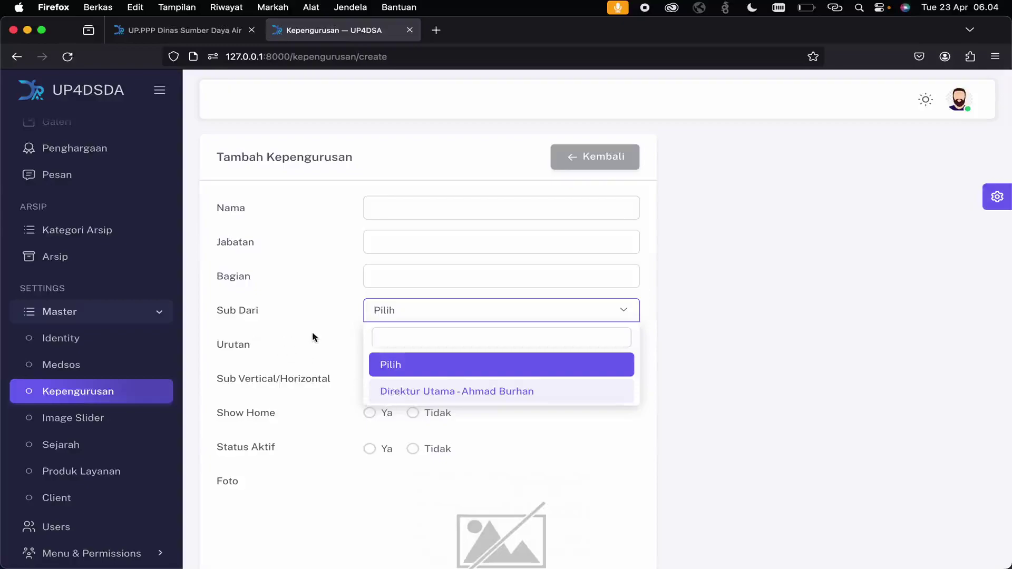
{"action": "left_click", "coordinate": [414, 391]}
{"action": "left_click", "coordinate": [452, 317]}
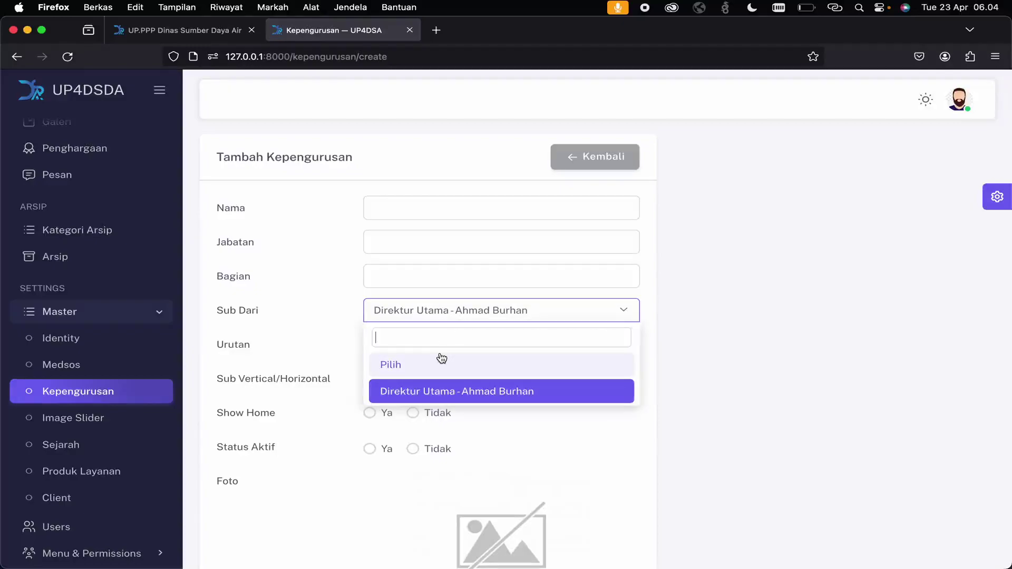
{"action": "left_click", "coordinate": [441, 359]}
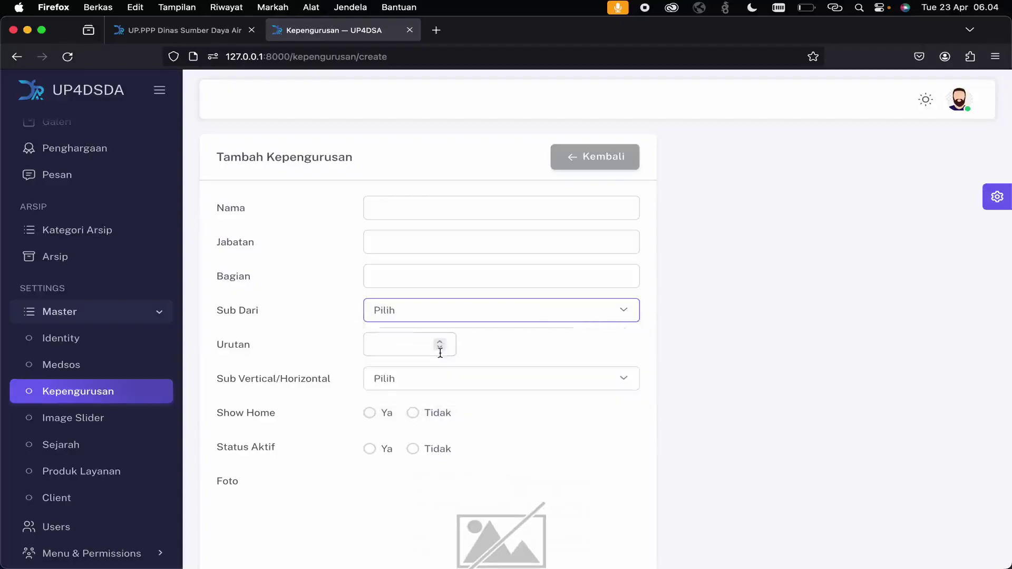
{"action": "left_click", "coordinate": [404, 349]}
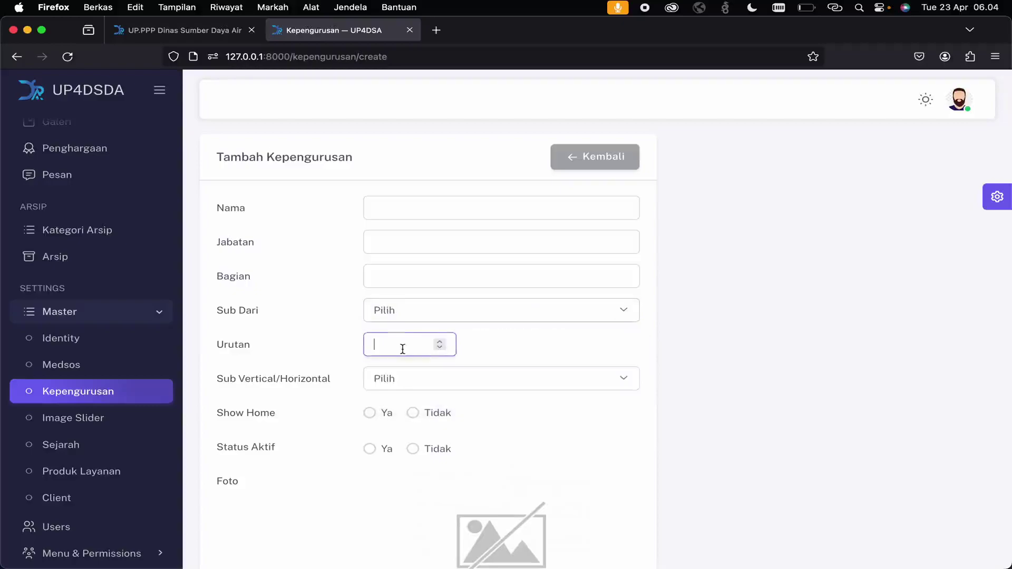
- Set Sub Vertical/Horizontal to Vertical after comparing with the public site's Pejabat section
{"action": "left_click", "coordinate": [406, 381]}
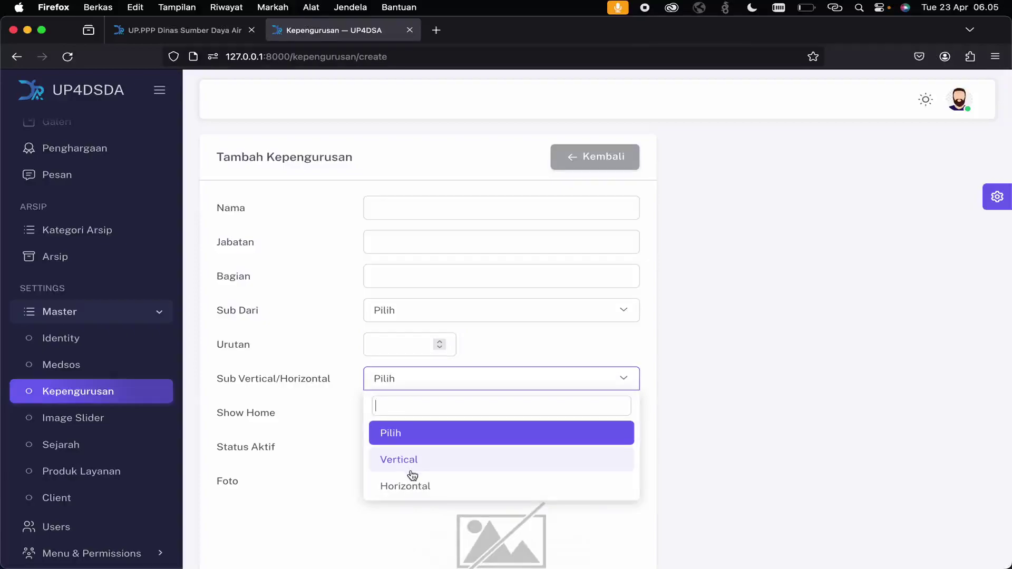
{"action": "left_click", "coordinate": [188, 35]}
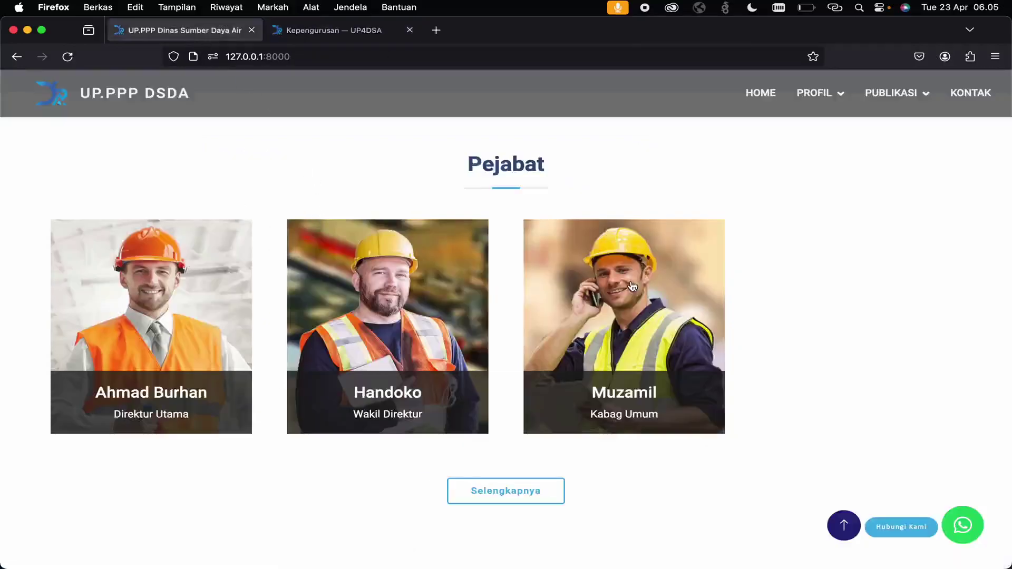
{"action": "left_click", "coordinate": [309, 35]}
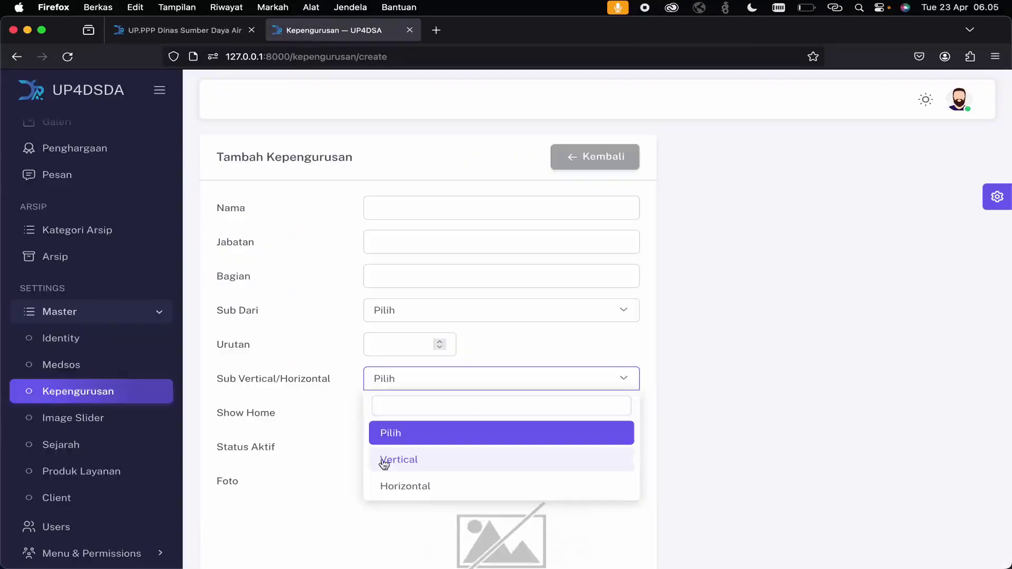
{"action": "left_click", "coordinate": [396, 484]}
{"action": "left_click", "coordinate": [388, 375]}
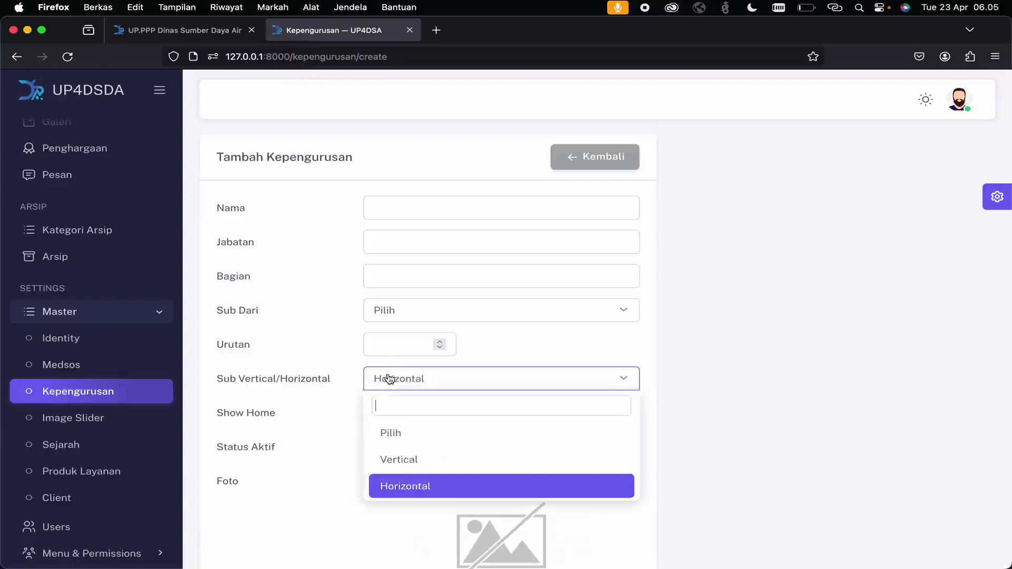
{"action": "left_click", "coordinate": [411, 460]}
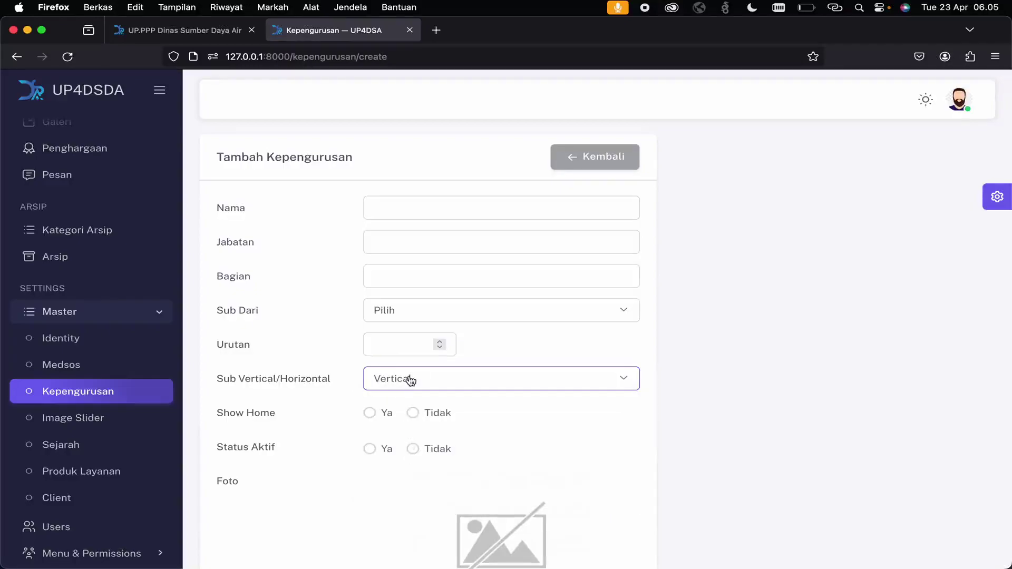
- Recheck the layout options against the public website's staff section, keeping Vertical
{"action": "left_click", "coordinate": [413, 389]}
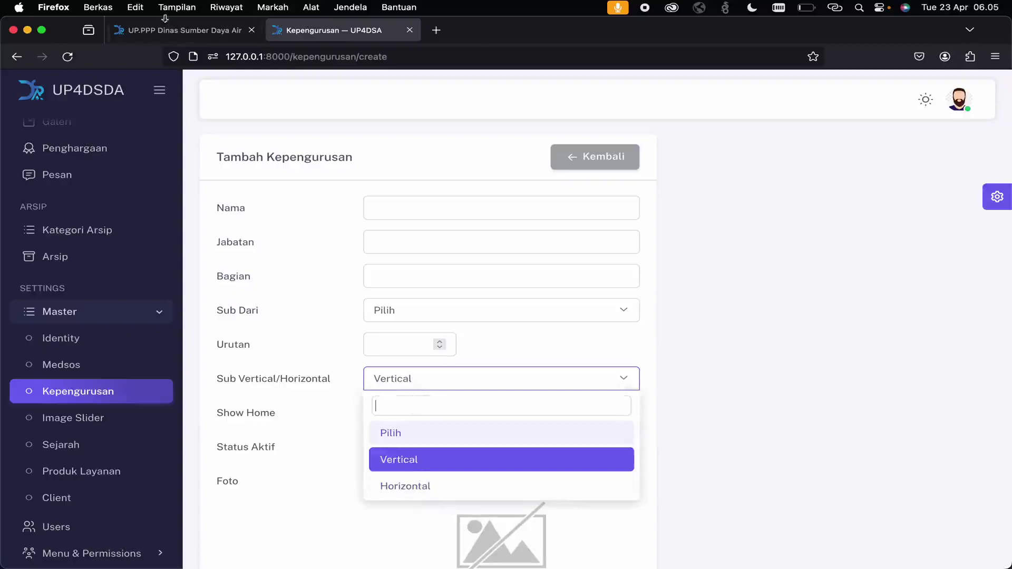
{"action": "left_click", "coordinate": [168, 30]}
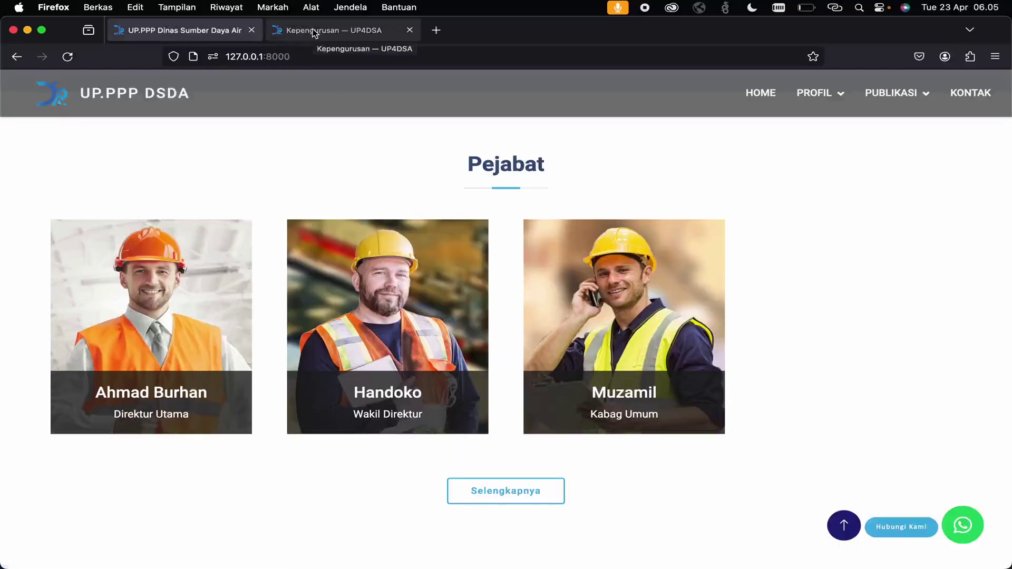
{"action": "scroll", "coordinate": [387, 232], "scroll_direction": "down", "scroll_amount": 10}
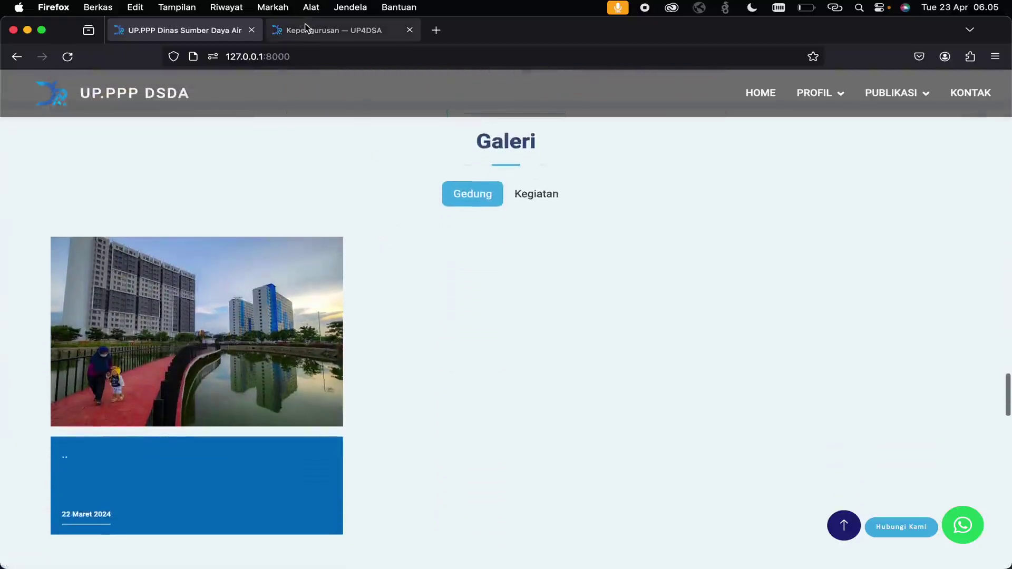
{"action": "left_click", "coordinate": [305, 24]}
{"action": "scroll", "coordinate": [139, 374], "scroll_direction": "up", "scroll_amount": 4}
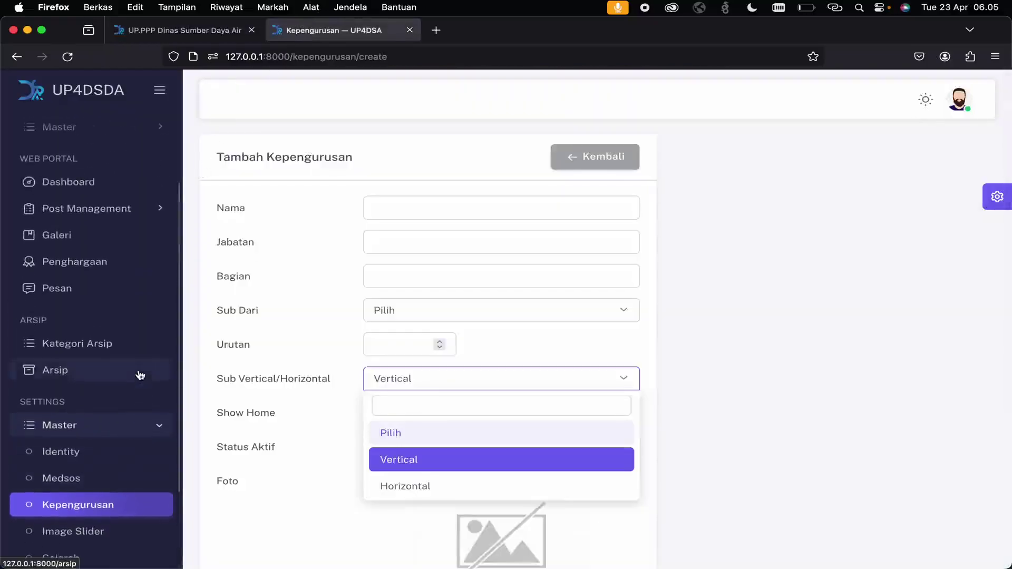
{"action": "left_click", "coordinate": [120, 237]}
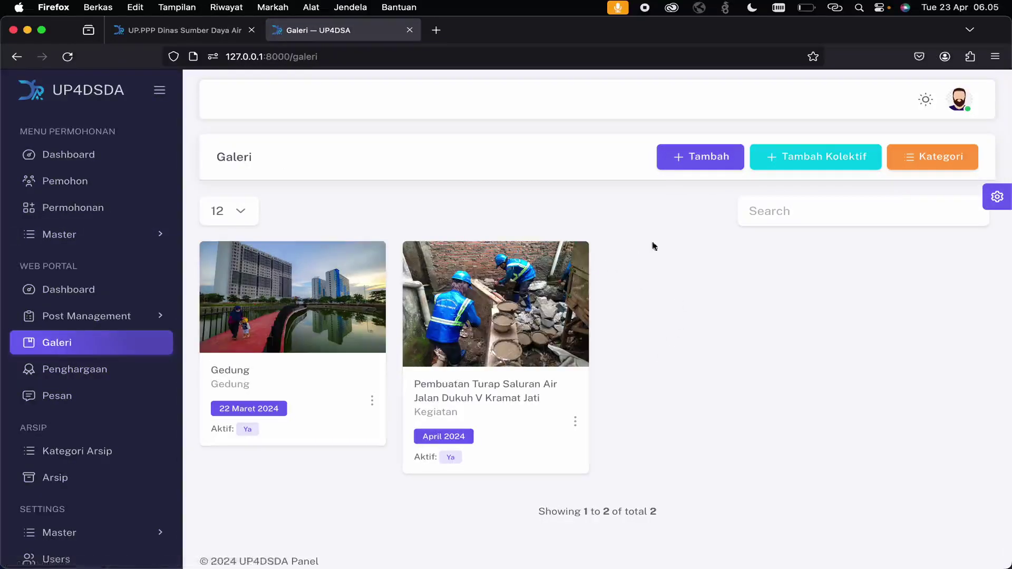
{"action": "left_click", "coordinate": [691, 165]}
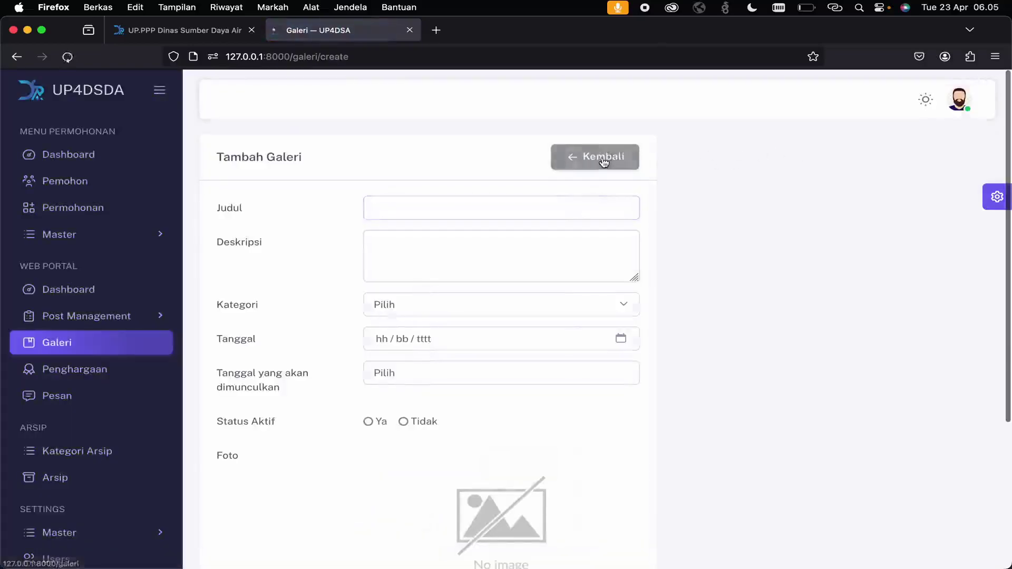
{"action": "left_click", "coordinate": [605, 162]}
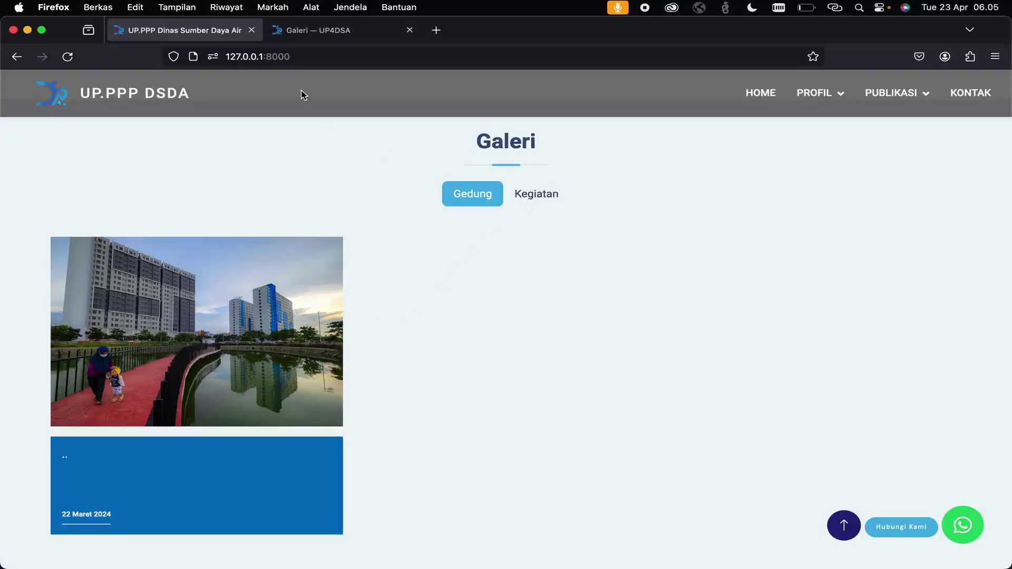
{"action": "left_click", "coordinate": [323, 38]}
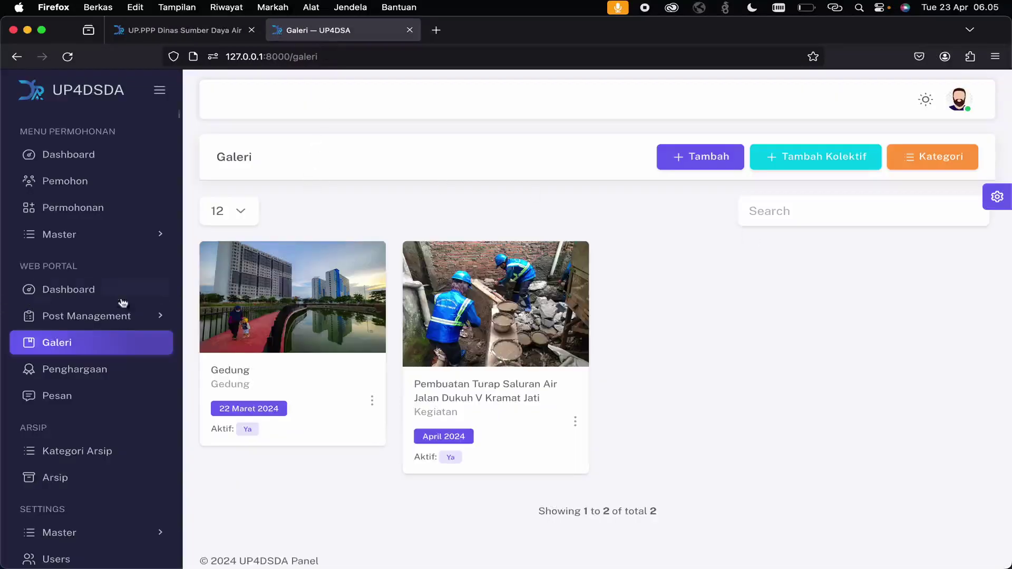
{"action": "left_click", "coordinate": [922, 158]}
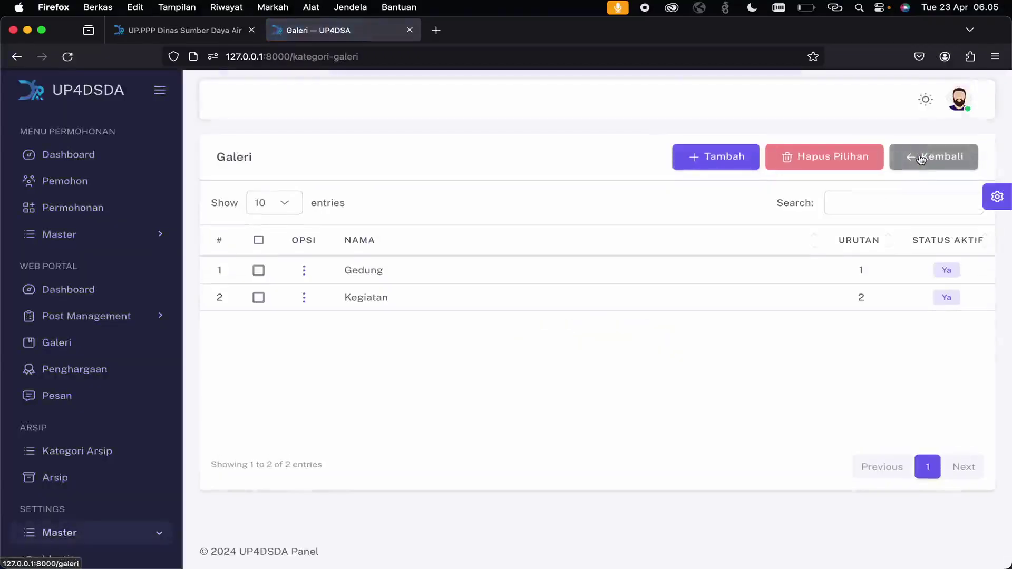
{"action": "left_click", "coordinate": [918, 160]}
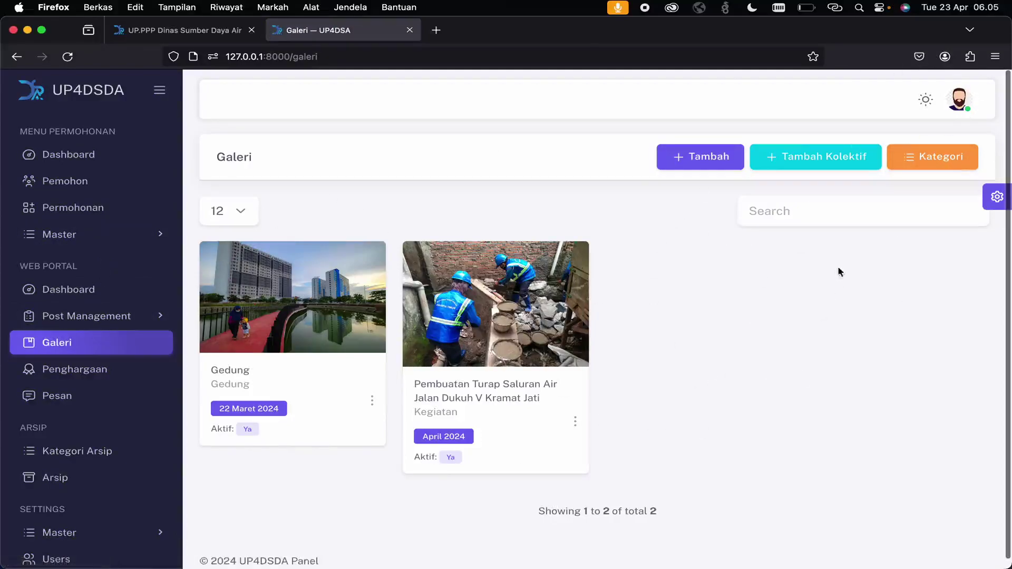
{"action": "left_click", "coordinate": [914, 160]}
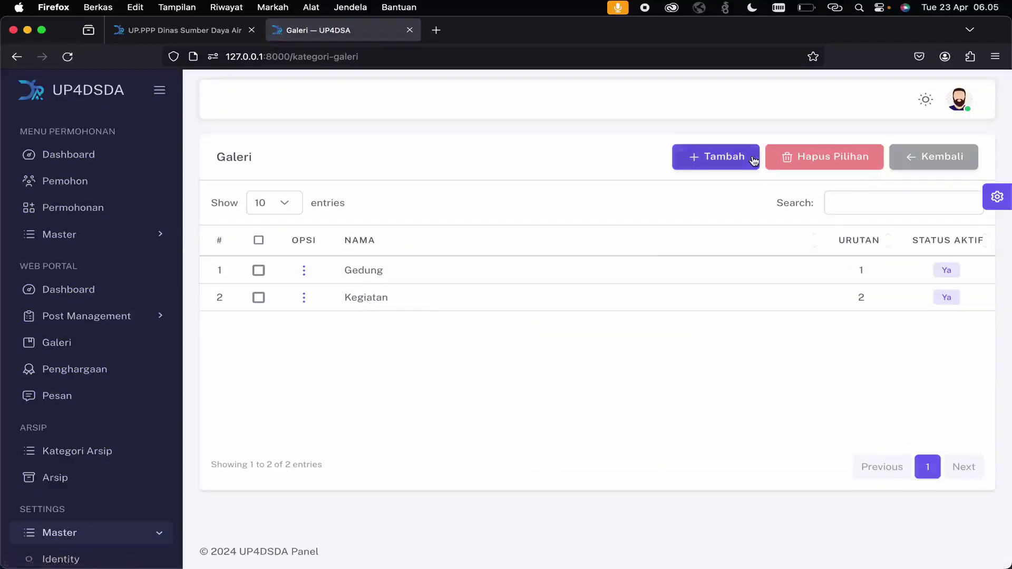
{"action": "left_click", "coordinate": [930, 154]}
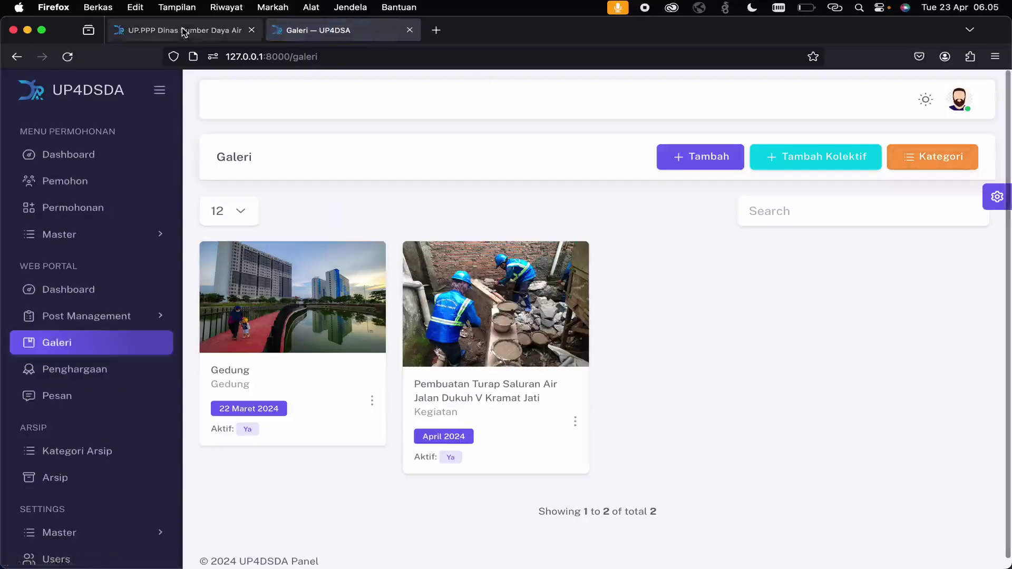
{"action": "left_click", "coordinate": [184, 31]}
{"action": "scroll", "coordinate": [451, 347], "scroll_direction": "down", "scroll_amount": 10}
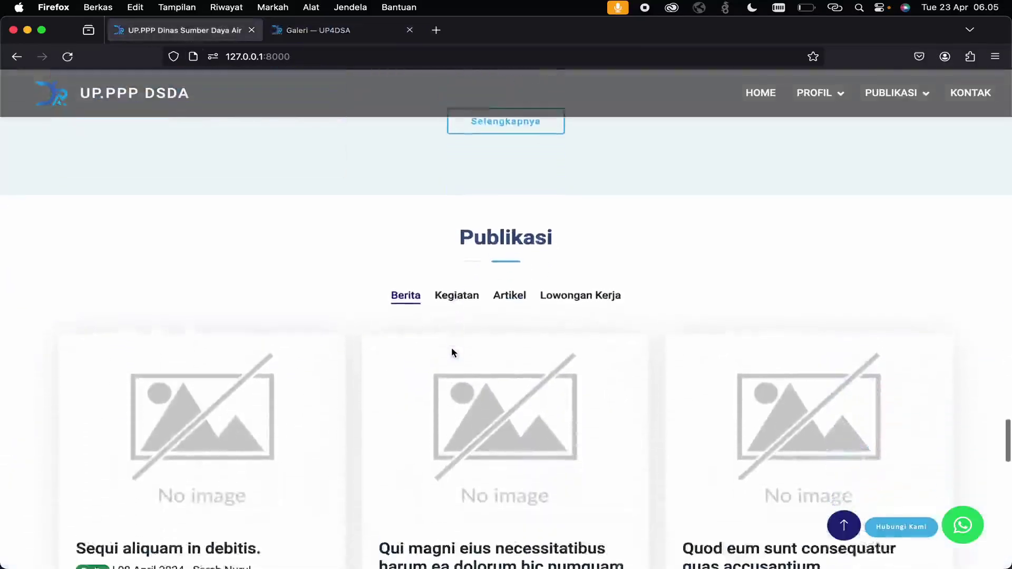
{"action": "left_click", "coordinate": [322, 31]}
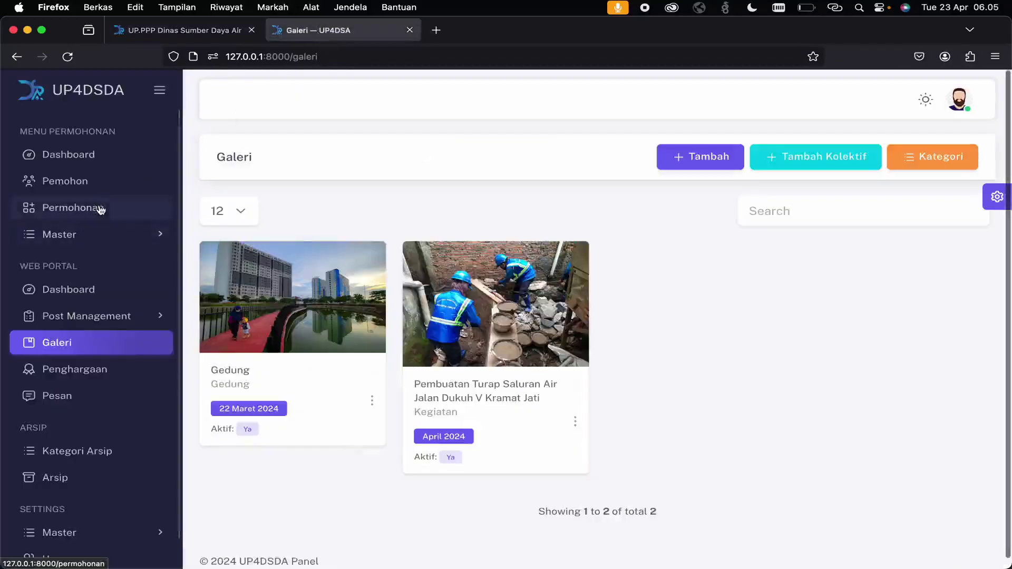
{"action": "left_click", "coordinate": [93, 319]}
- Open the Posts list of 100 entries and compare it with the public site's Publikasi section
{"action": "left_click", "coordinate": [119, 344]}
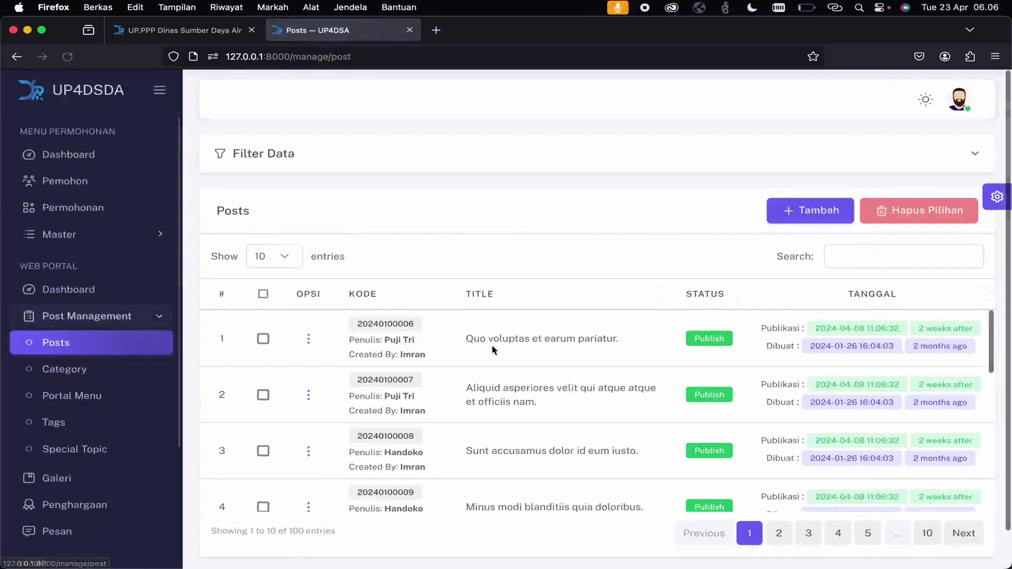
{"action": "scroll", "coordinate": [493, 349], "scroll_direction": "down", "scroll_amount": 10}
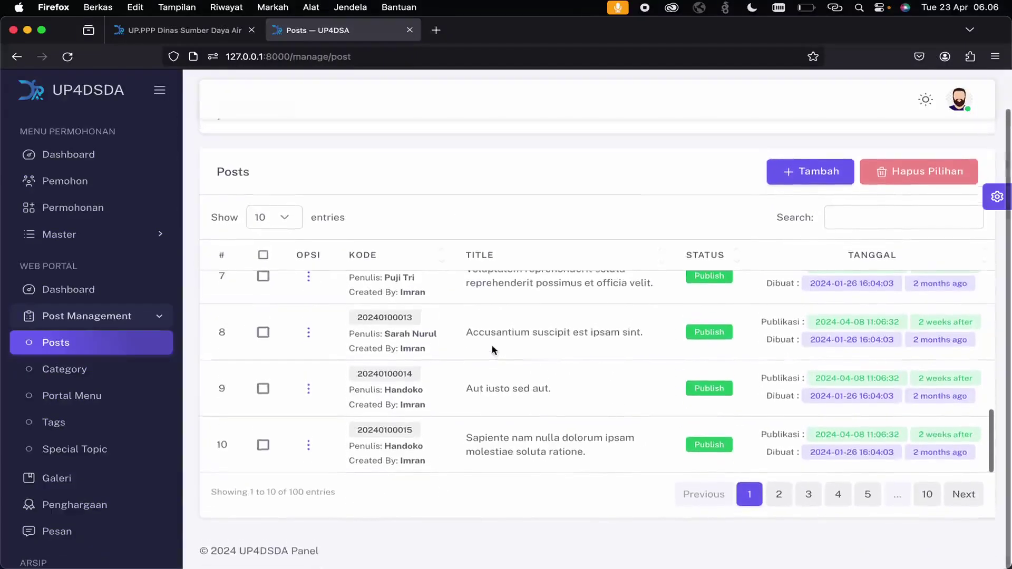
{"action": "scroll", "coordinate": [493, 350], "scroll_direction": "up", "scroll_amount": 5}
{"action": "left_click", "coordinate": [179, 30]}
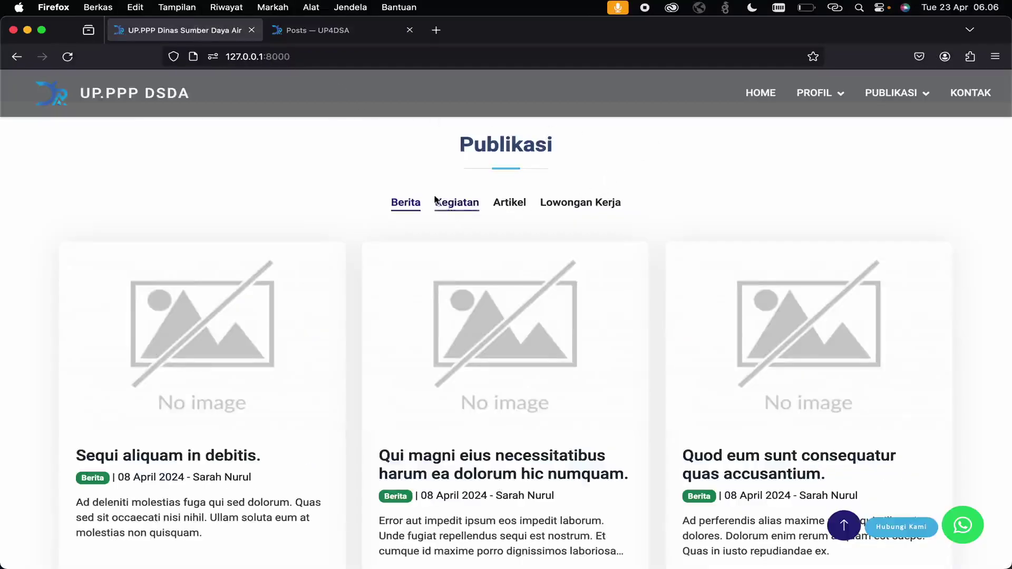
{"action": "left_click", "coordinate": [337, 32]}
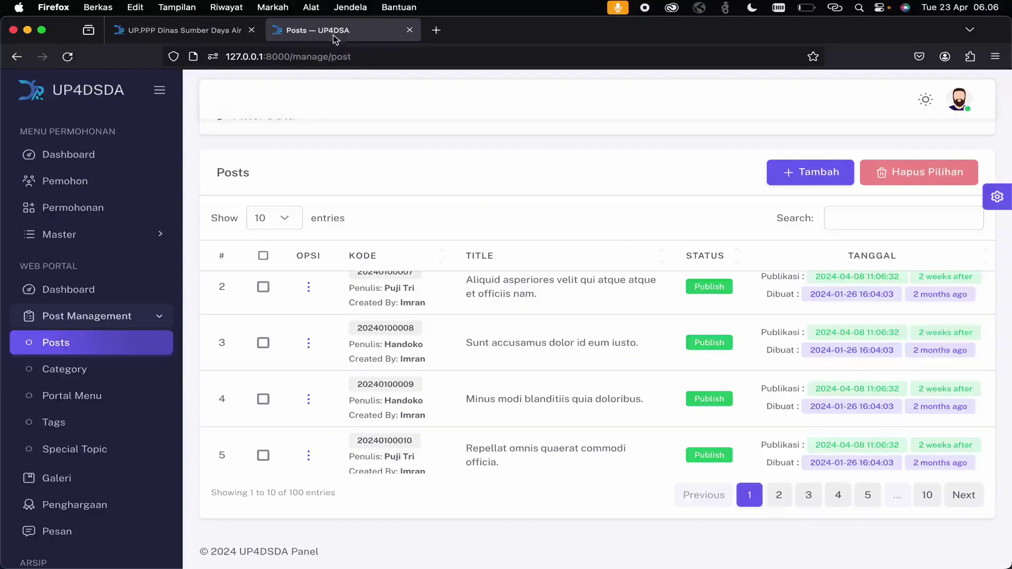
{"action": "scroll", "coordinate": [580, 253], "scroll_direction": "up", "scroll_amount": 2}
{"action": "scroll", "coordinate": [701, 230], "scroll_direction": "up", "scroll_amount": 1}
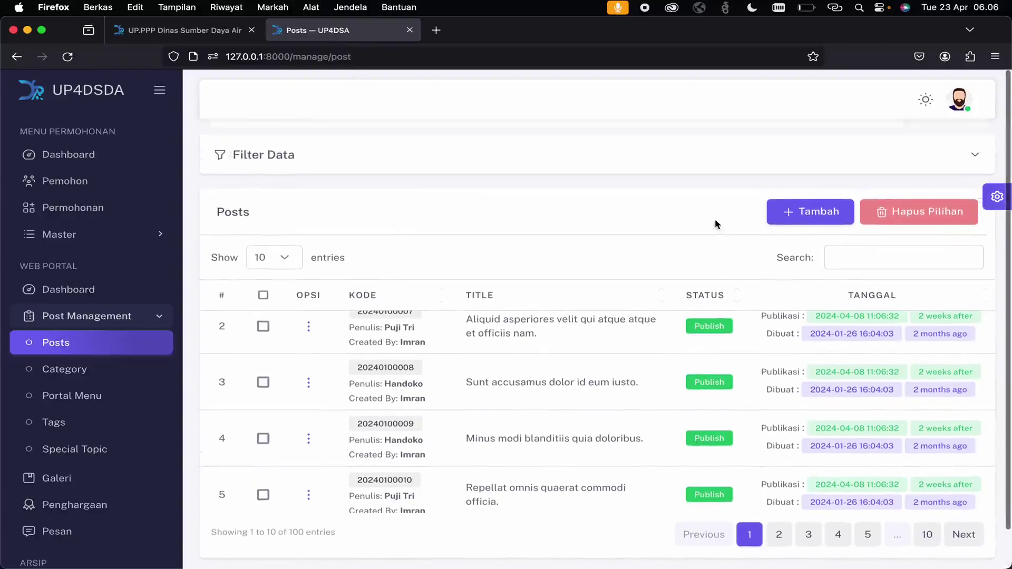
- Review the post categories, then return to Posts and start a new post
{"action": "left_click", "coordinate": [90, 377]}
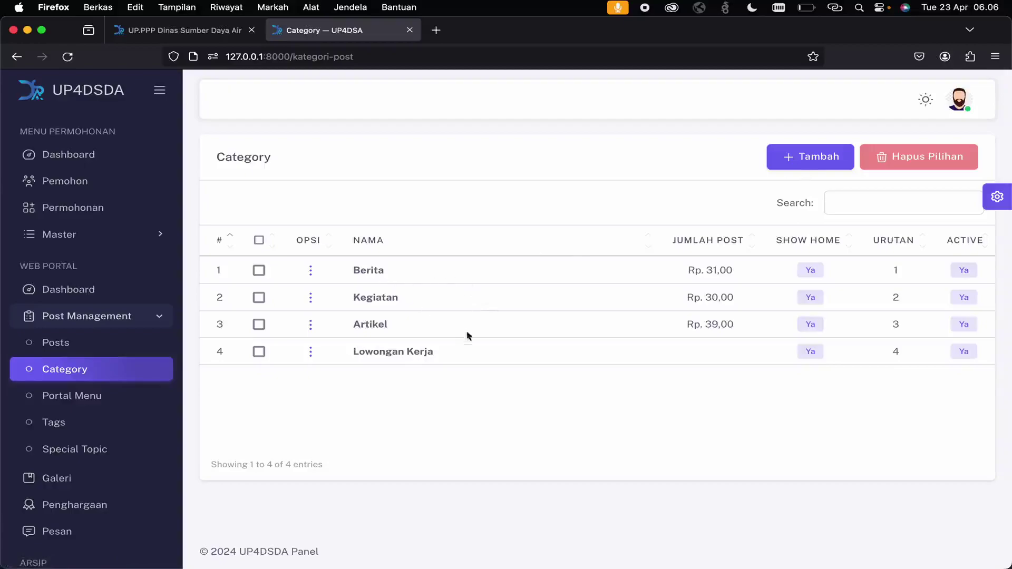
{"action": "left_click", "coordinate": [132, 343]}
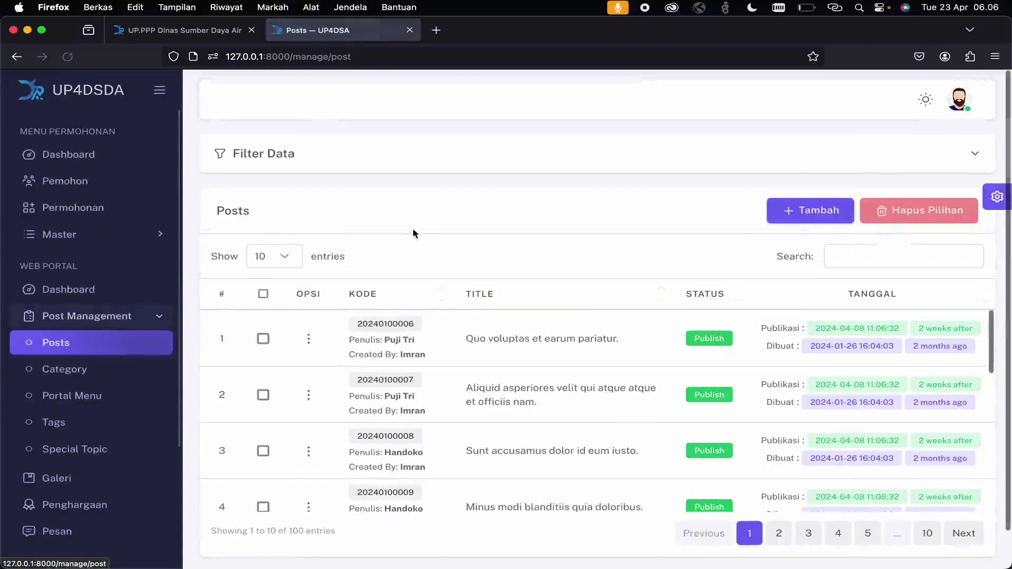
{"action": "left_click", "coordinate": [780, 210]}
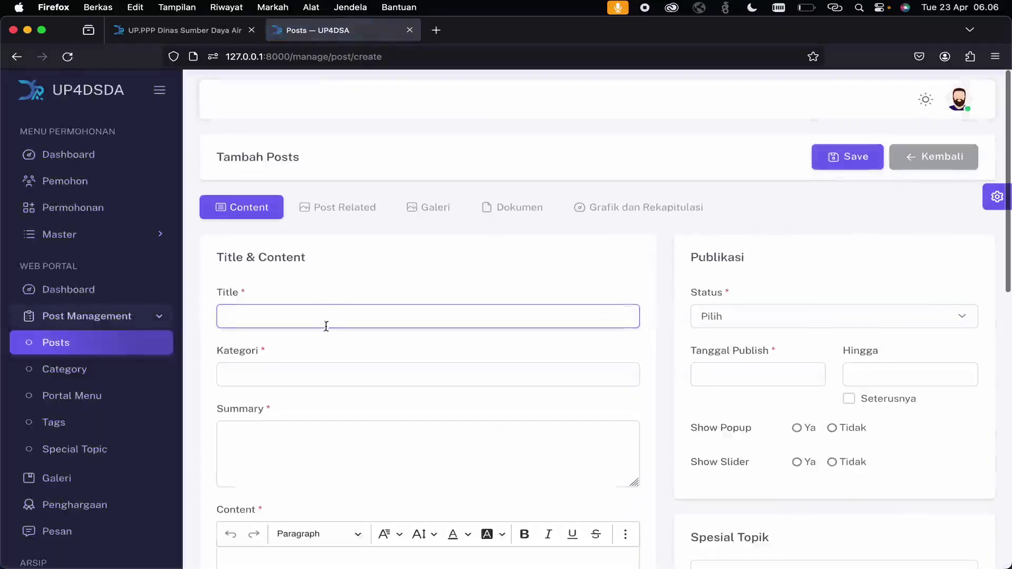
- Title the new post 'Testing', set category Berita, and enter summary 'testing summ'
{"action": "scroll", "coordinate": [315, 357], "scroll_direction": "down", "scroll_amount": 1}
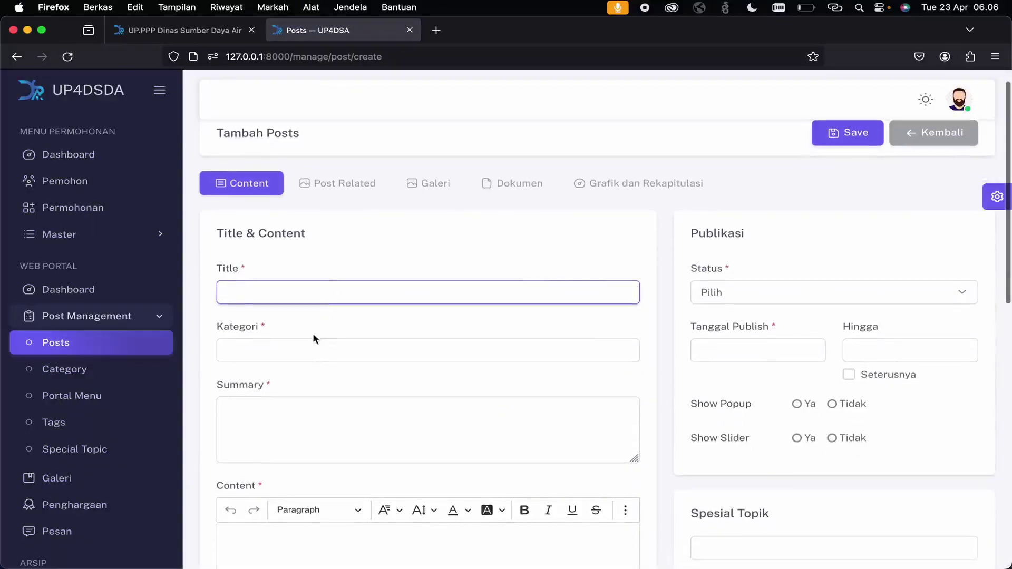
{"action": "type", "text": "Testing"}
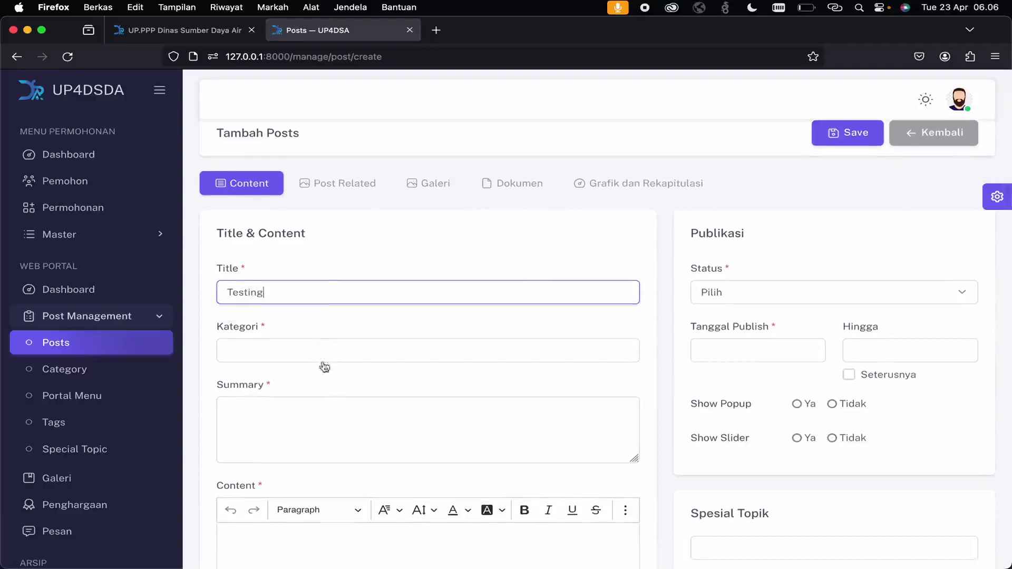
{"action": "left_click", "coordinate": [383, 357]}
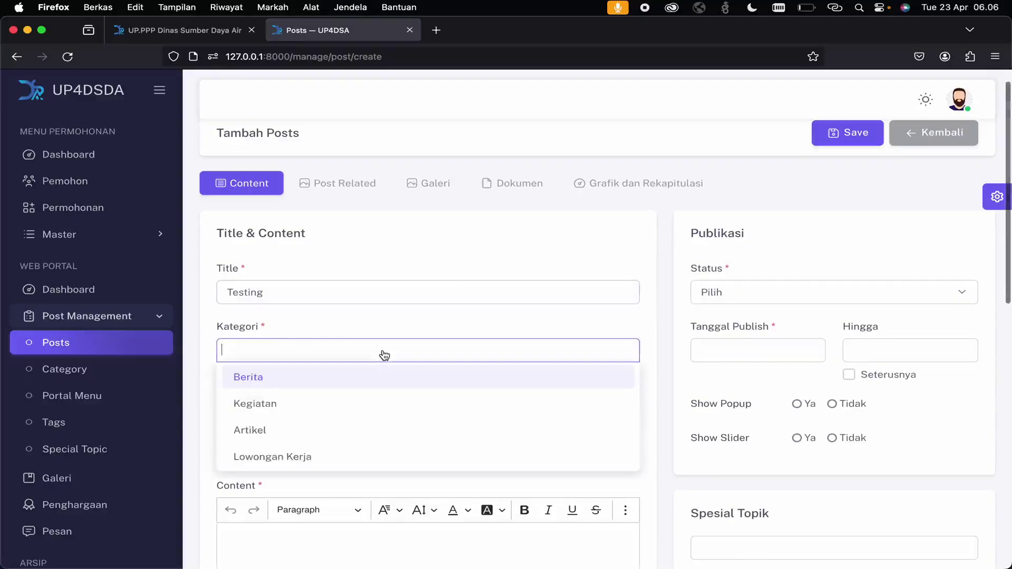
{"action": "left_click", "coordinate": [352, 390]}
{"action": "left_click", "coordinate": [335, 407]}
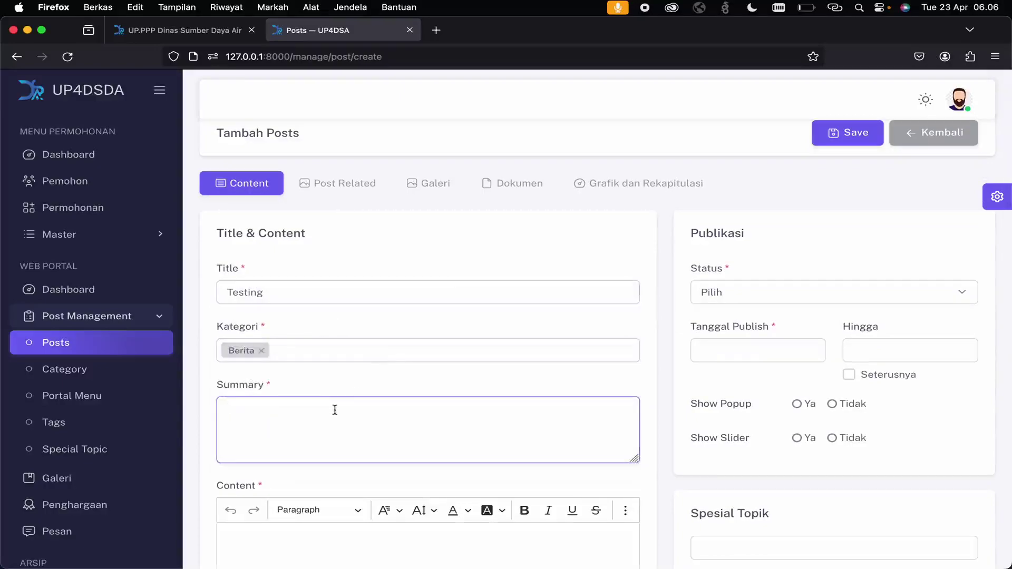
{"action": "type", "text": "testing summ"}
- Enter the content 'ini adalah content percobaan' and choose the post's author
{"action": "scroll", "coordinate": [373, 262], "scroll_direction": "down", "scroll_amount": 5}
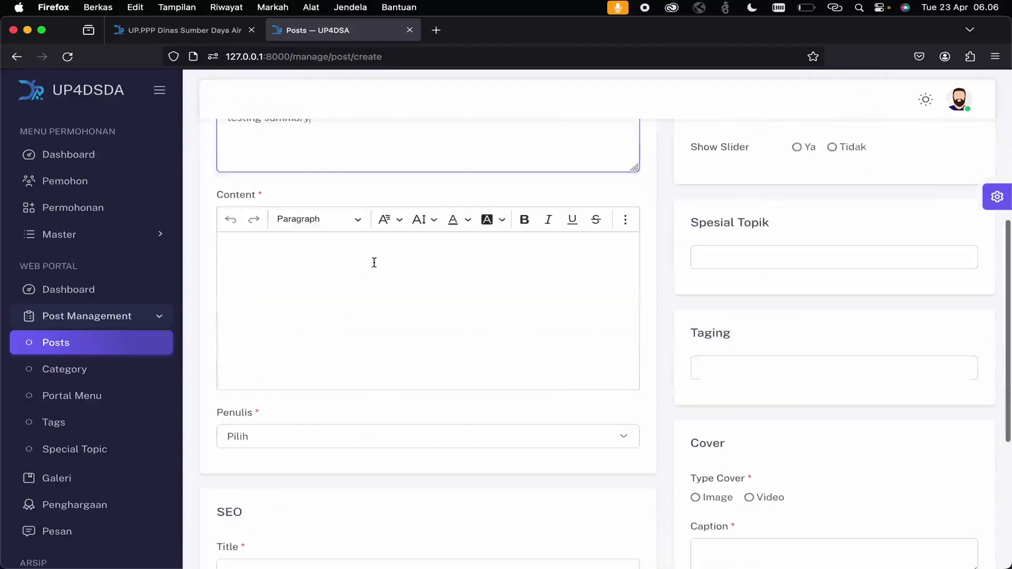
{"action": "left_click", "coordinate": [373, 262]}
{"action": "type", "text": "ini adalah"}
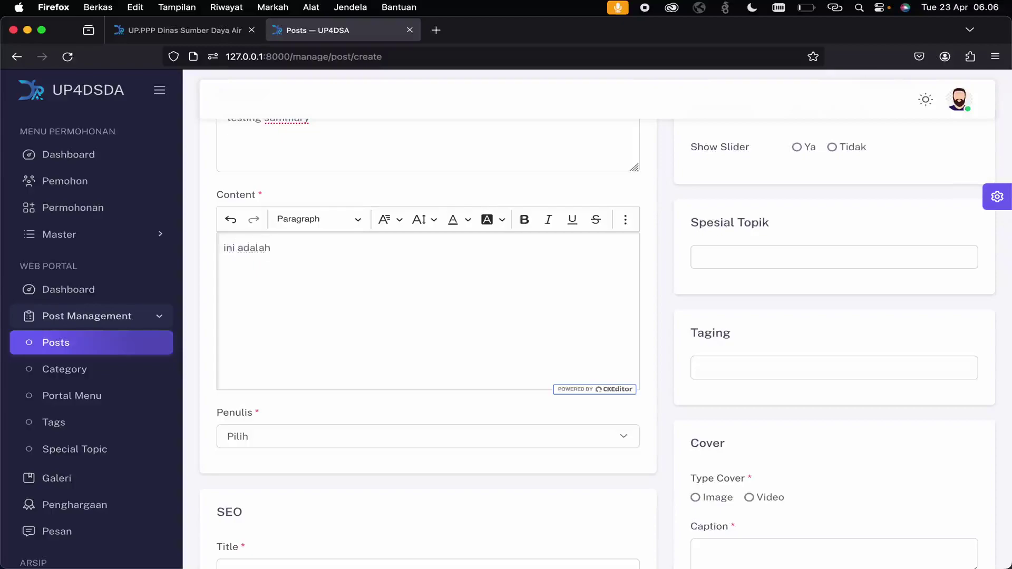
{"action": "type", "text": " content percobaan"}
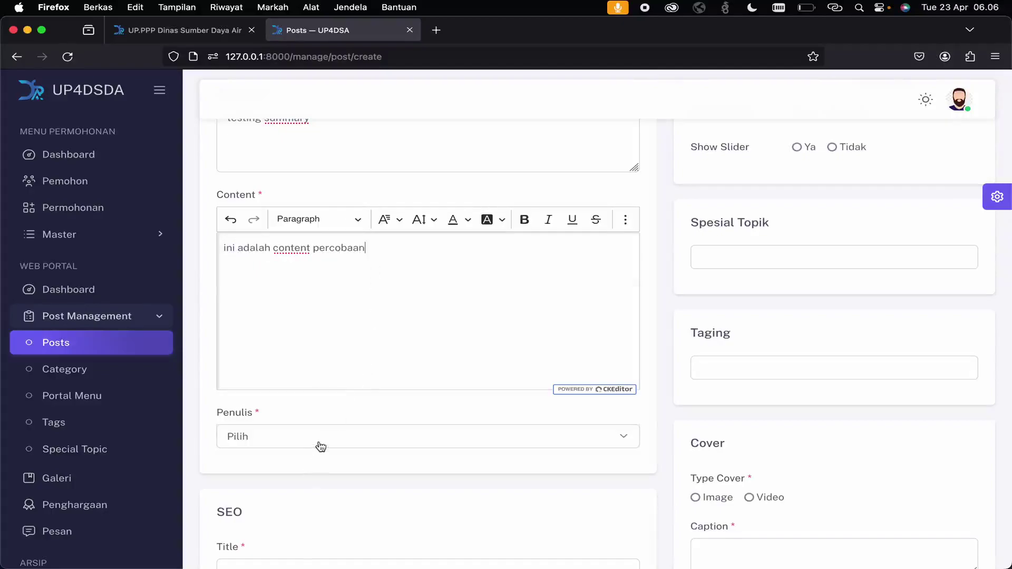
{"action": "left_click", "coordinate": [320, 446]}
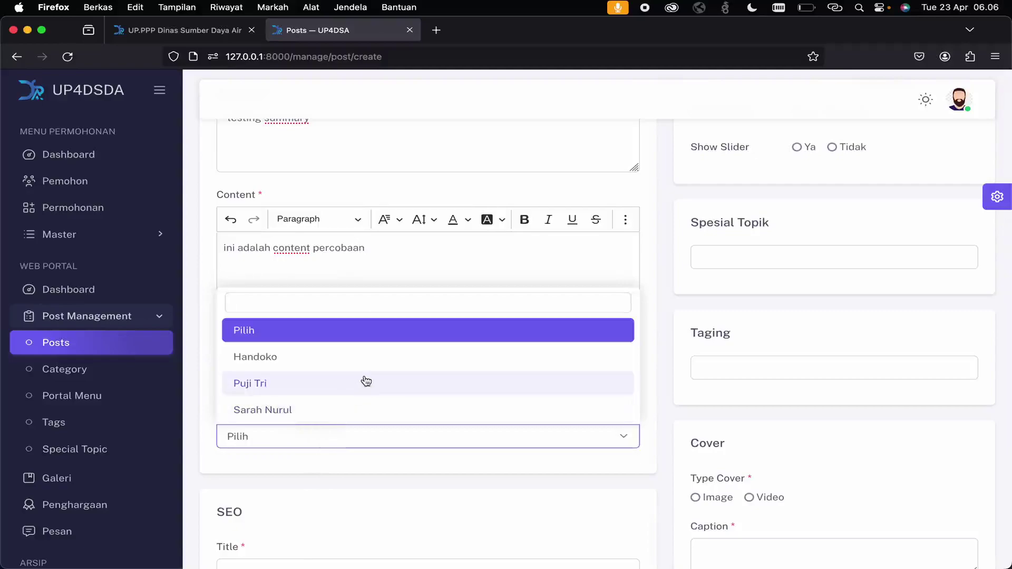
{"action": "left_click", "coordinate": [367, 382]}
{"action": "scroll", "coordinate": [345, 479], "scroll_direction": "down", "scroll_amount": 5}
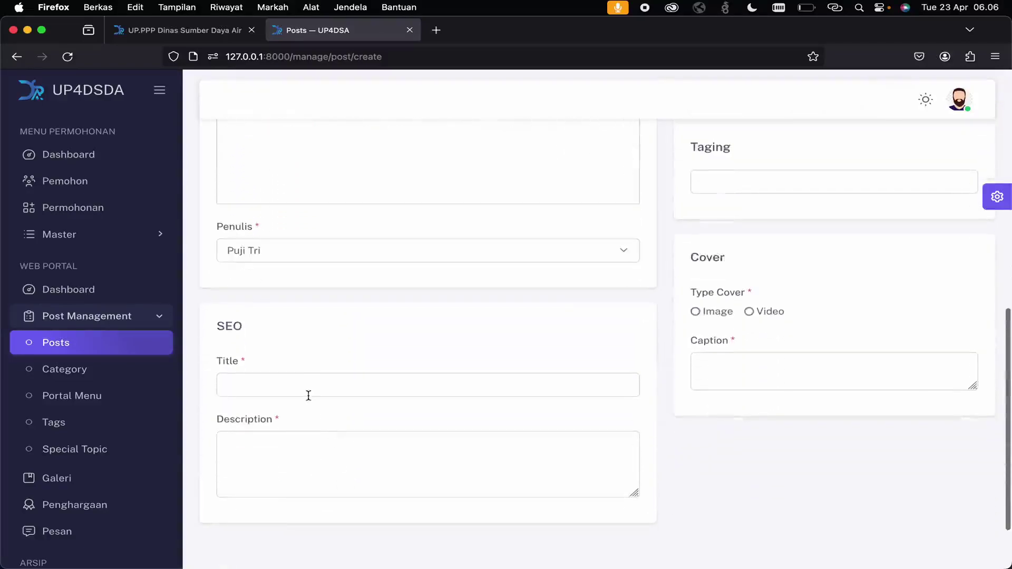
- Set the SEO title to 'testing' and the SEO description to 'content testing'
{"action": "left_click", "coordinate": [309, 385]}
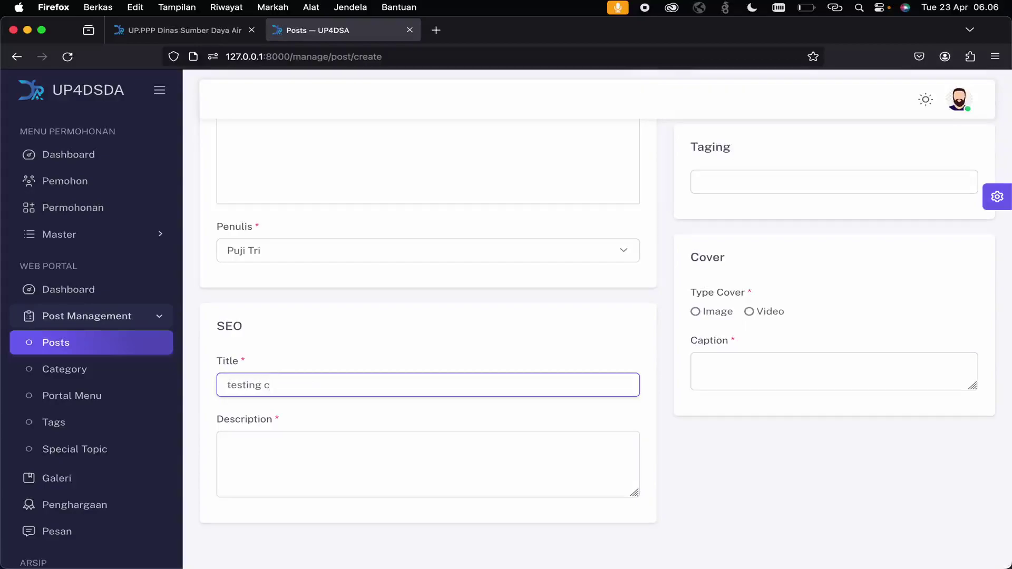
{"action": "left_click", "coordinate": [227, 443]}
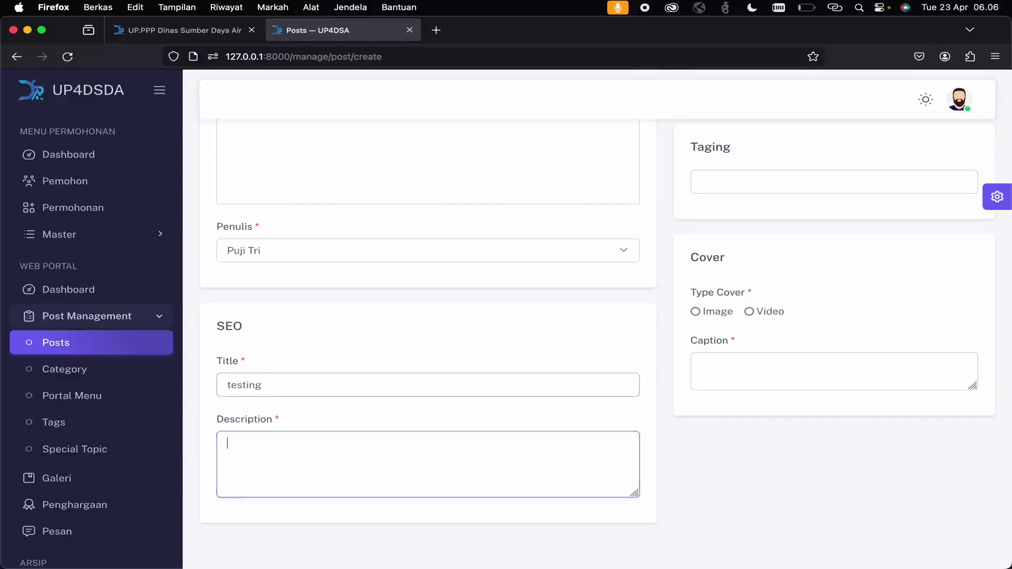
{"action": "key", "text": "BackSpace"}
{"action": "type", "text": "content tes"}
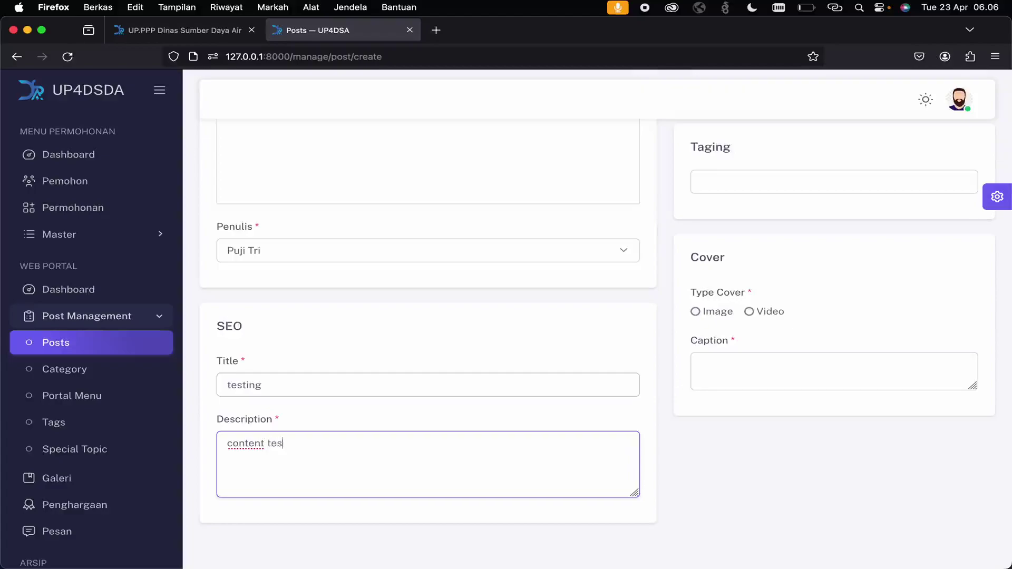
{"action": "scroll", "coordinate": [707, 373], "scroll_direction": "up", "scroll_amount": 10}
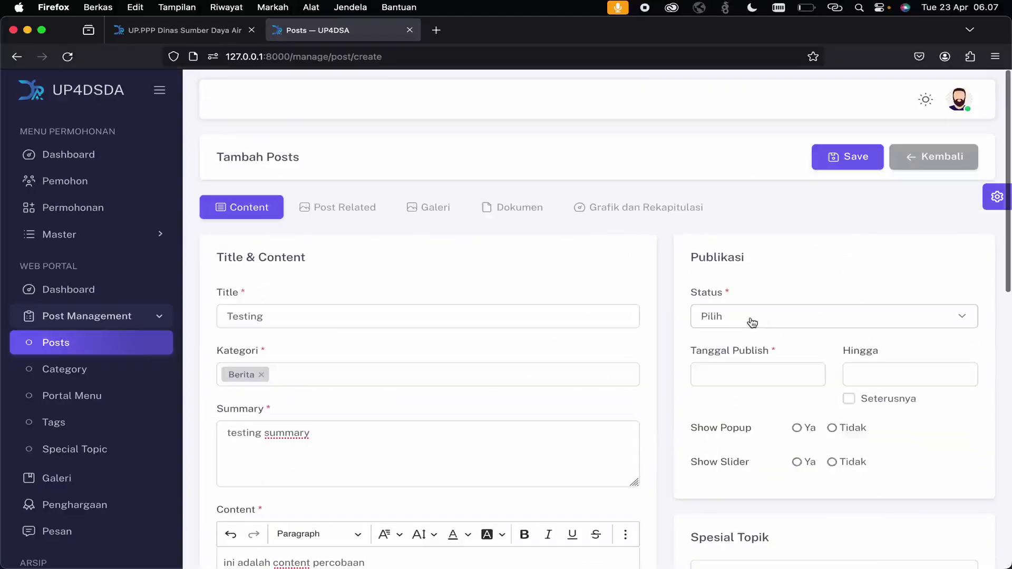
- Set status to Publish with a publish date of 23 April 2024, 06:00
{"action": "left_click", "coordinate": [750, 319]}
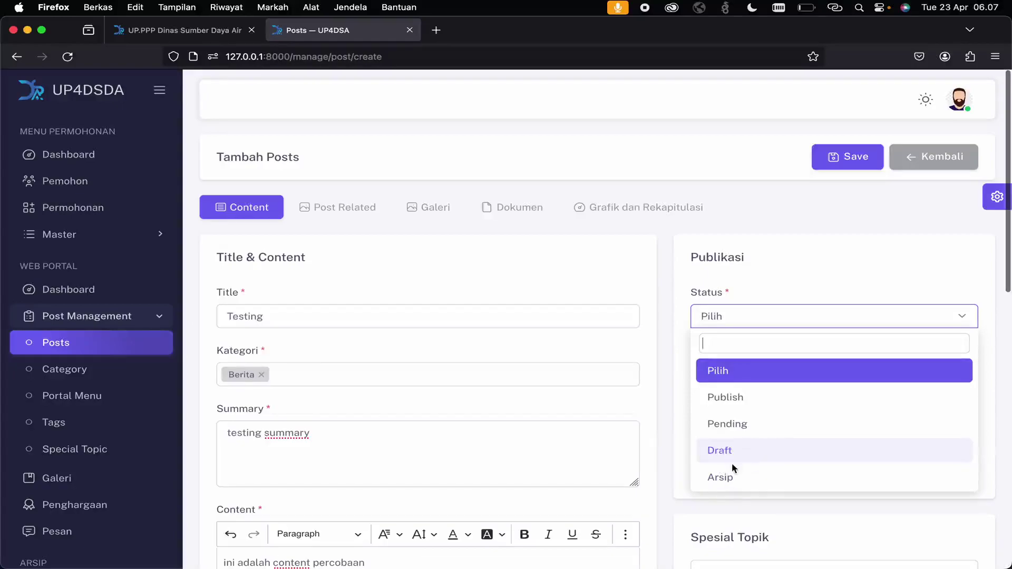
{"action": "left_click", "coordinate": [746, 404]}
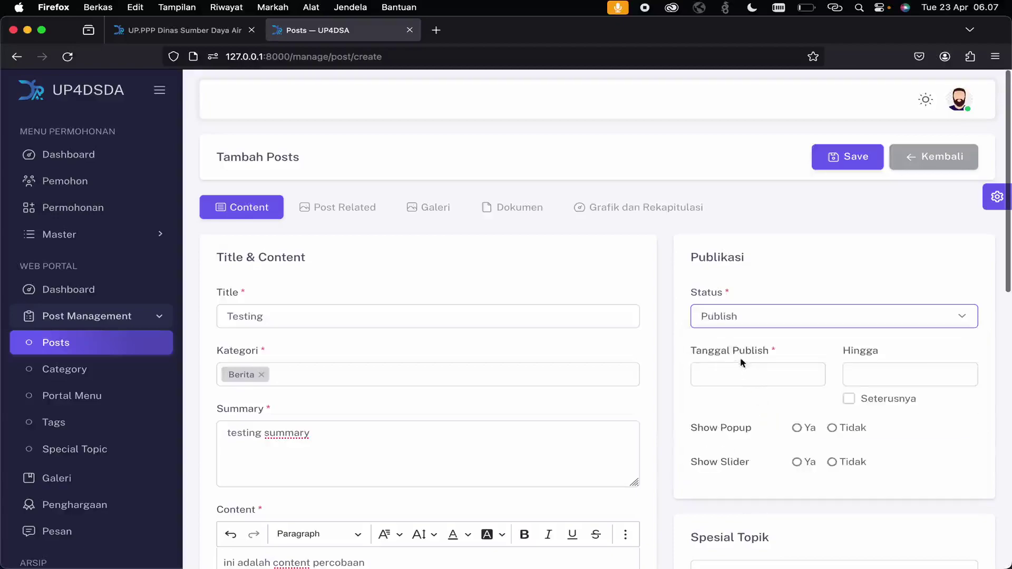
{"action": "left_click", "coordinate": [731, 375]}
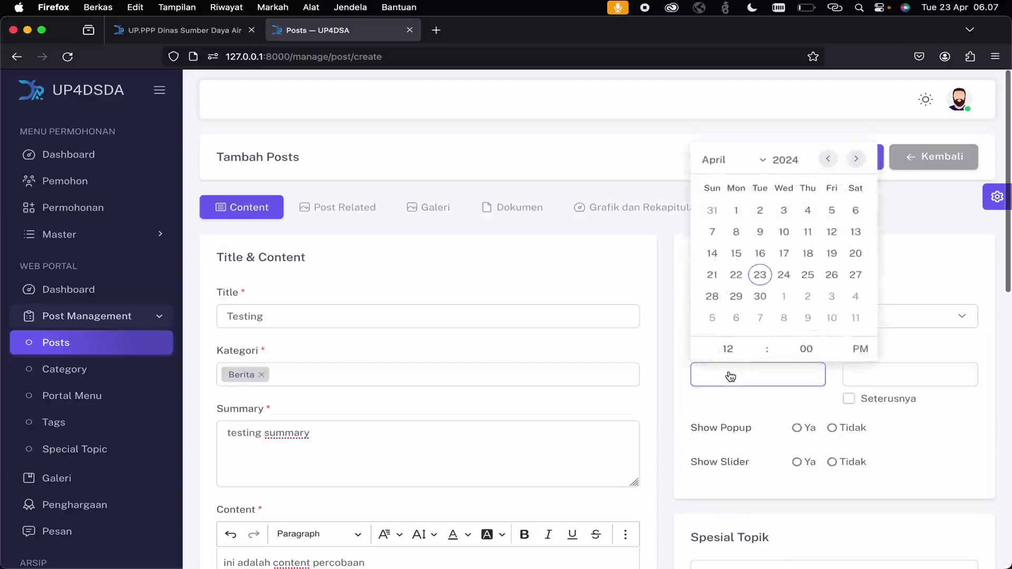
{"action": "left_click", "coordinate": [759, 274]}
{"action": "left_click", "coordinate": [775, 377]}
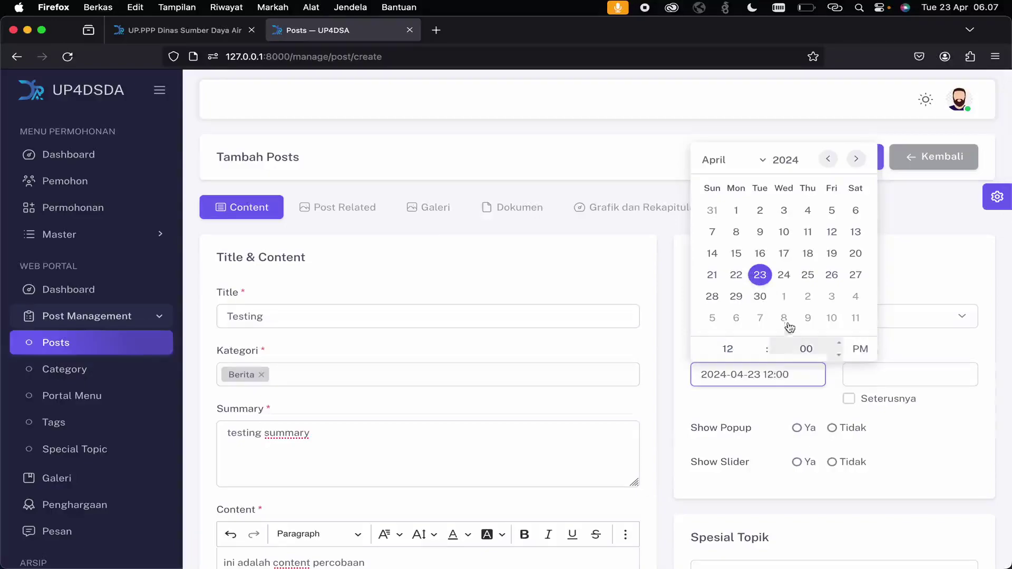
{"action": "left_click", "coordinate": [760, 355]}
{"action": "left_click", "coordinate": [760, 355]}
{"action": "left_click", "coordinate": [760, 355]}
{"action": "left_click", "coordinate": [759, 355]}
{"action": "left_click", "coordinate": [759, 355]}
{"action": "left_click", "coordinate": [759, 356]}
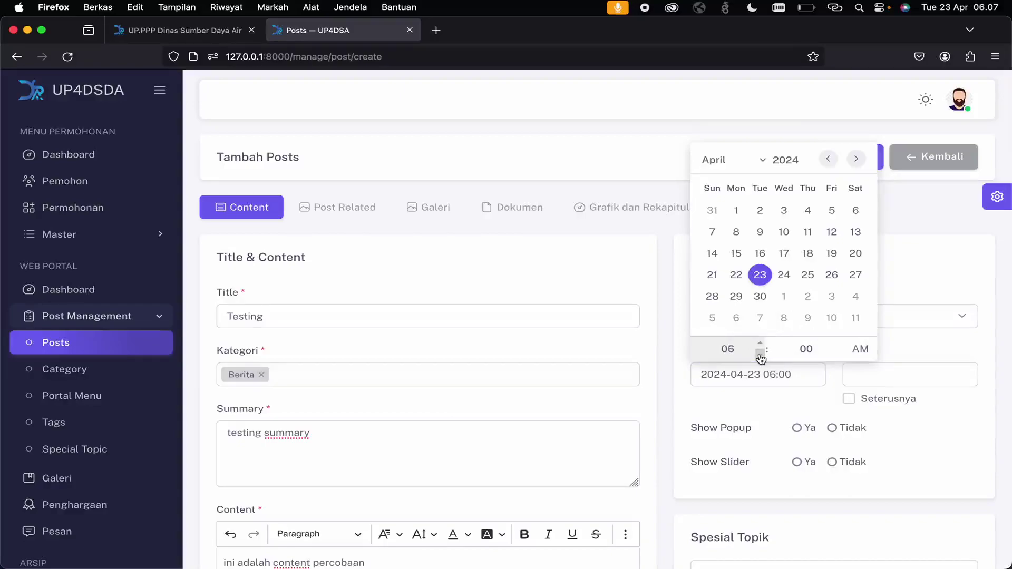
{"action": "left_click", "coordinate": [768, 403]}
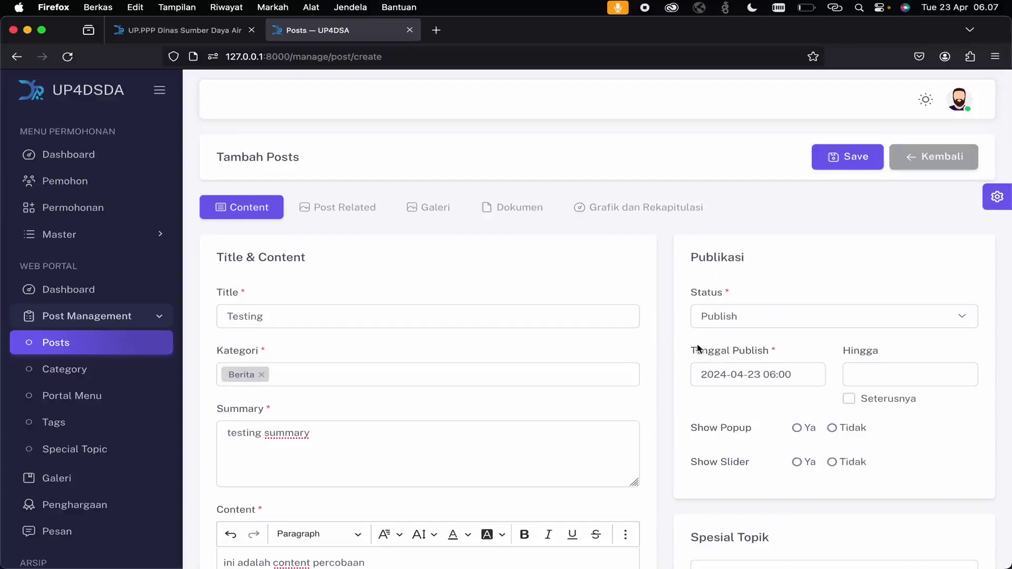
- Tick Seterusnya for no end date, then compare with the public publications page
{"action": "left_click", "coordinate": [850, 399]}
{"action": "left_click", "coordinate": [864, 378]}
{"action": "left_click", "coordinate": [851, 398]}
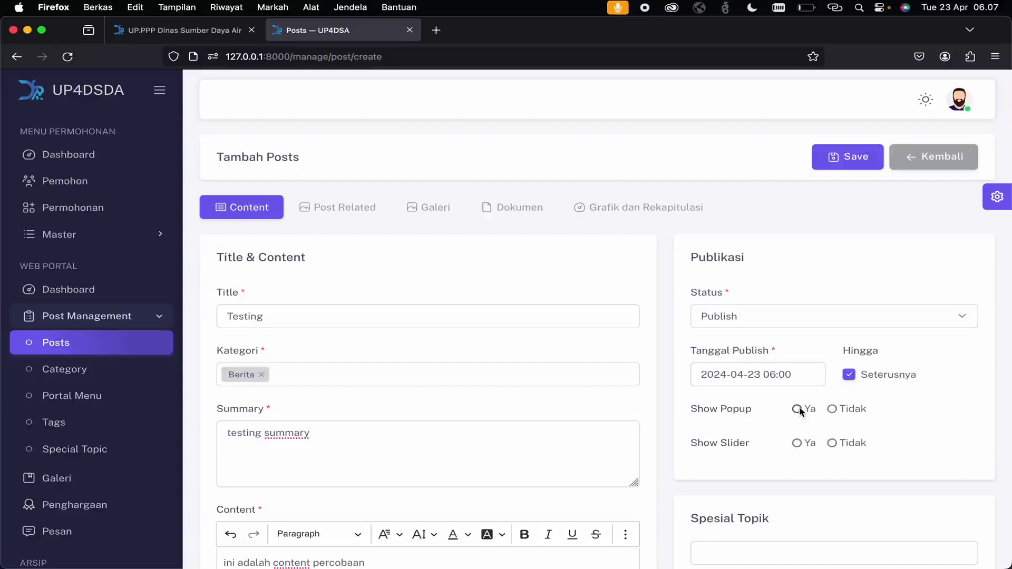
{"action": "left_click", "coordinate": [185, 30]}
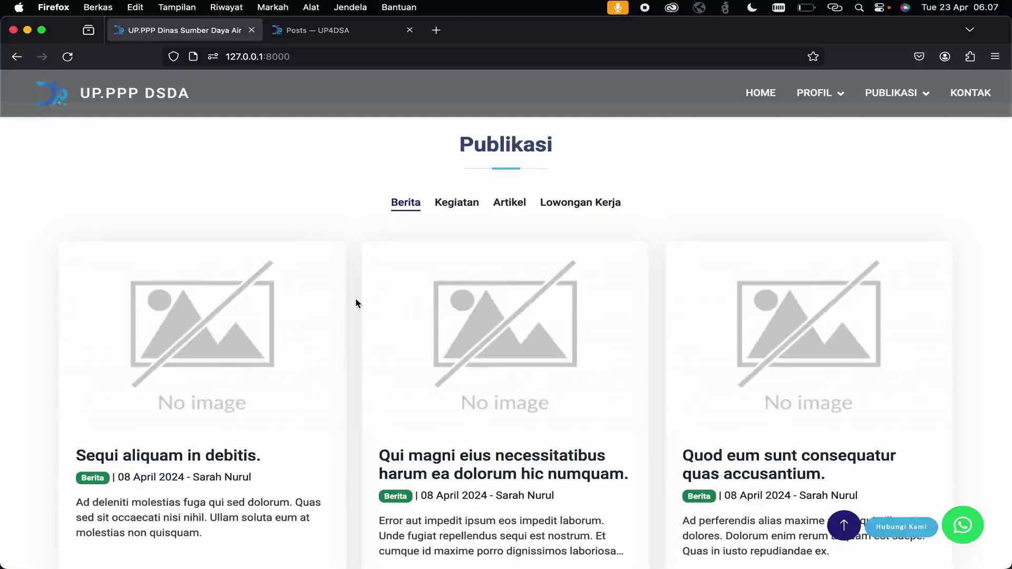
{"action": "left_click", "coordinate": [318, 32]}
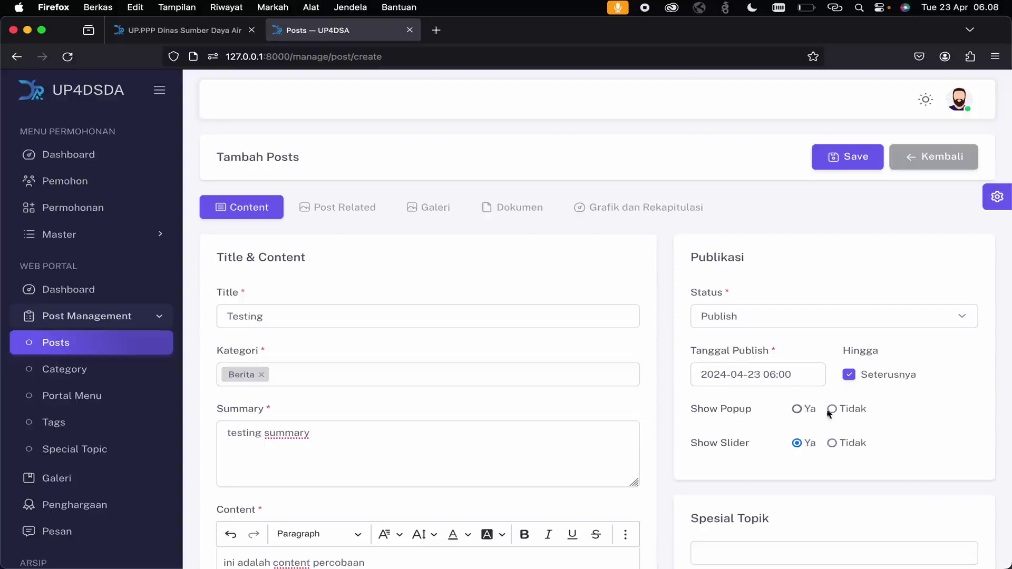
- Assign the Terkini special topic and add the tag 'testing'
{"action": "scroll", "coordinate": [826, 469], "scroll_direction": "down", "scroll_amount": 6}
{"action": "scroll", "coordinate": [743, 311], "scroll_direction": "up", "scroll_amount": 3}
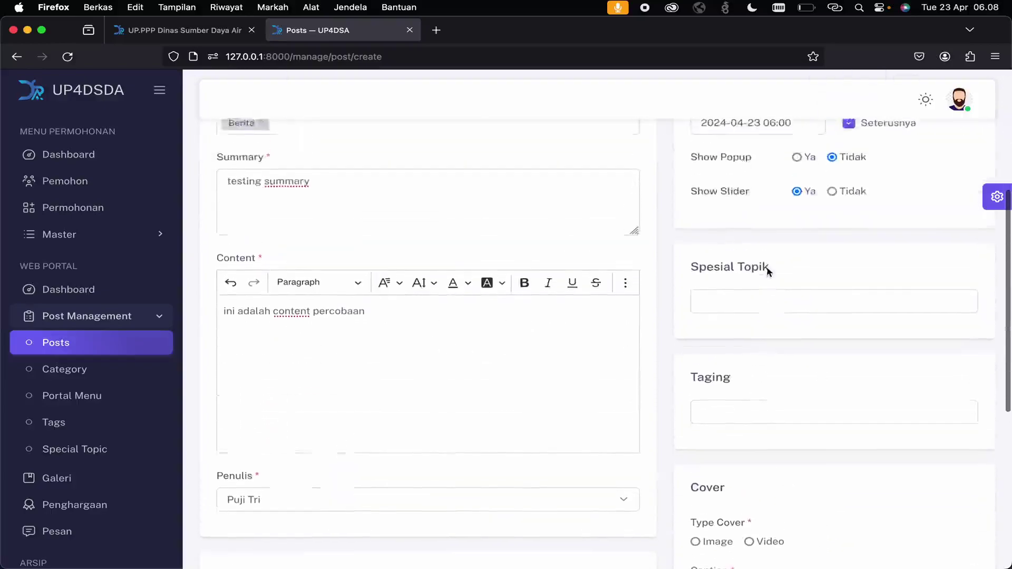
{"action": "left_click", "coordinate": [734, 406]}
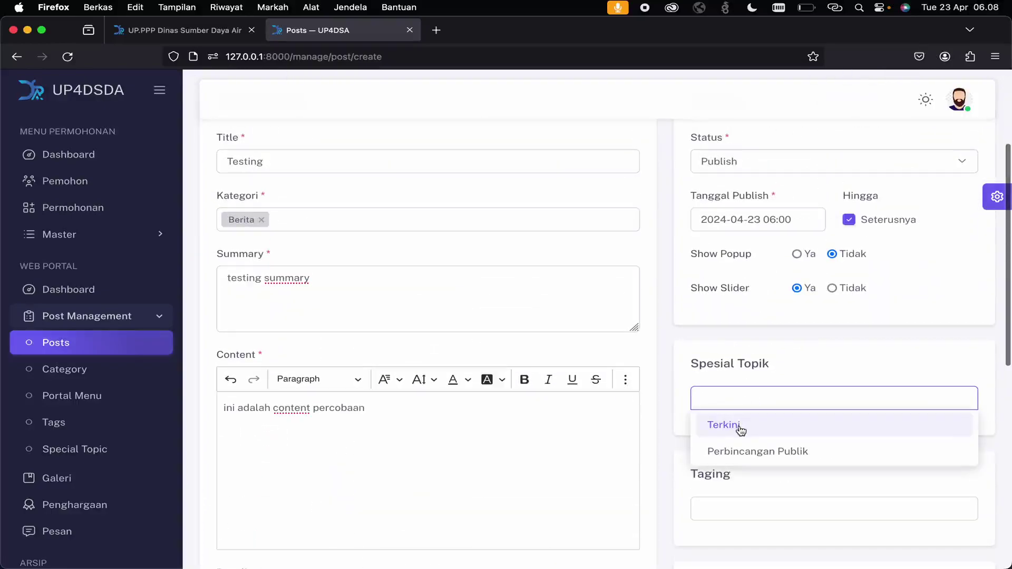
{"action": "left_click", "coordinate": [740, 430]}
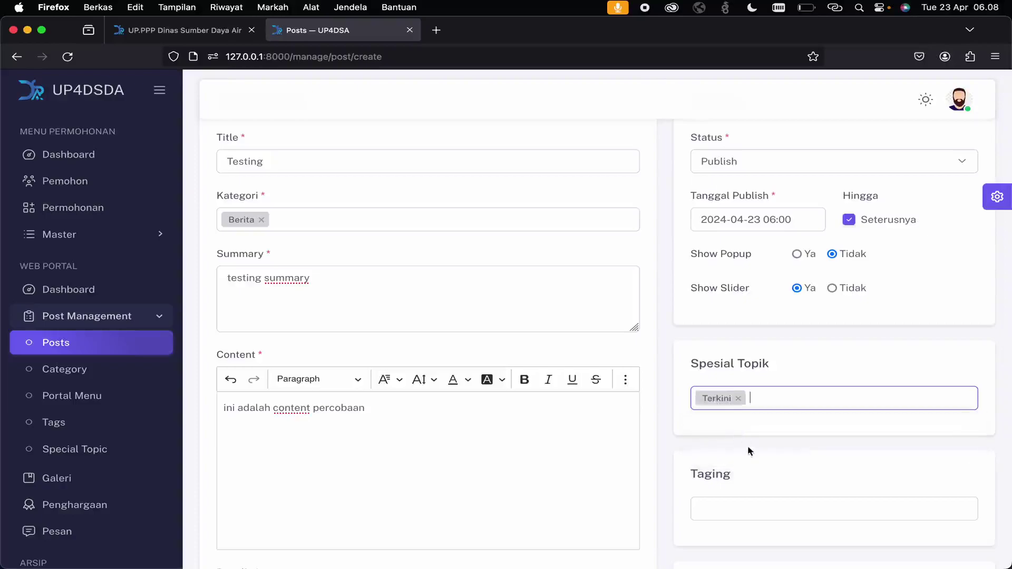
{"action": "left_click", "coordinate": [750, 504]}
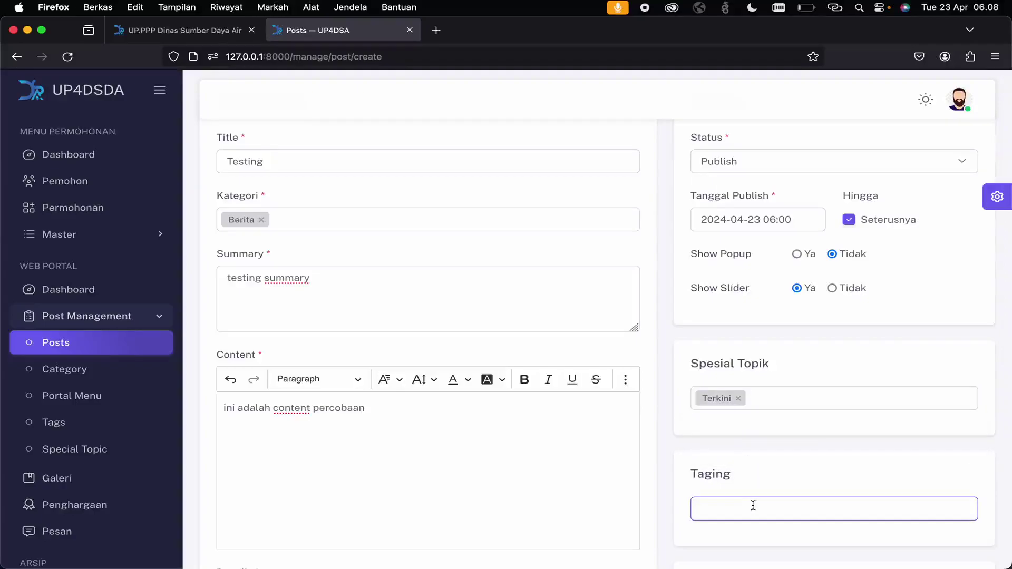
{"action": "key", "text": "Return"}
- Set the cover type to Image and upload the favorit picture as the cover
{"action": "scroll", "coordinate": [851, 459], "scroll_direction": "down", "scroll_amount": 6}
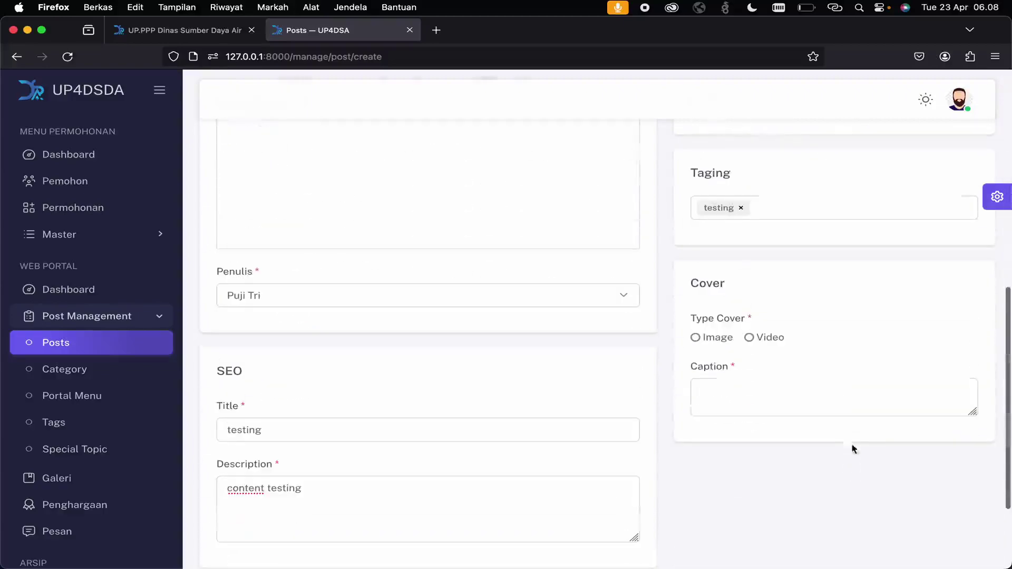
{"action": "left_click", "coordinate": [717, 338]}
{"action": "scroll", "coordinate": [772, 422], "scroll_direction": "down", "scroll_amount": 4}
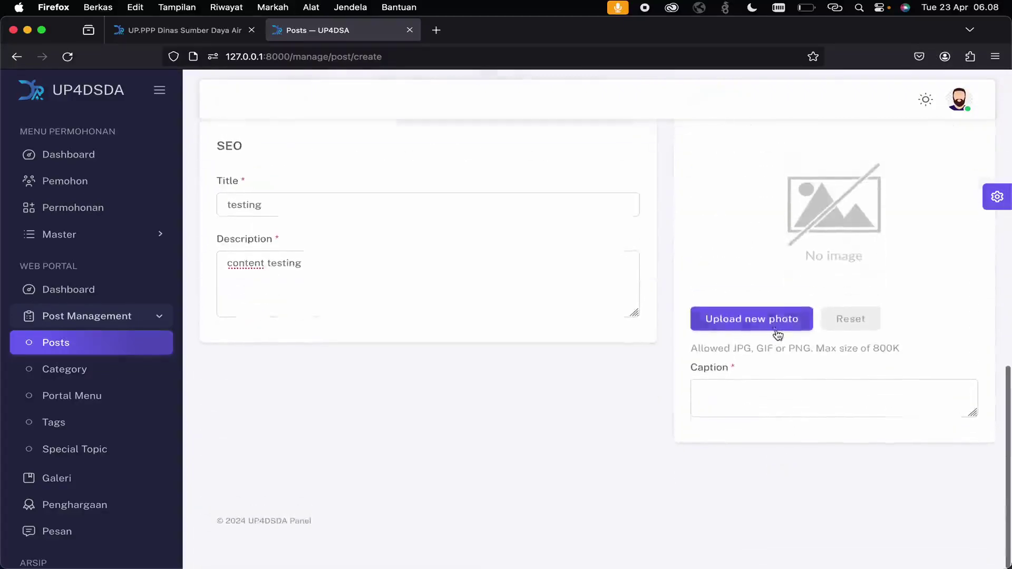
{"action": "scroll", "coordinate": [770, 221], "scroll_direction": "up", "scroll_amount": 3}
{"action": "left_click", "coordinate": [749, 262]}
{"action": "left_click", "coordinate": [729, 263]}
{"action": "left_click", "coordinate": [752, 469]}
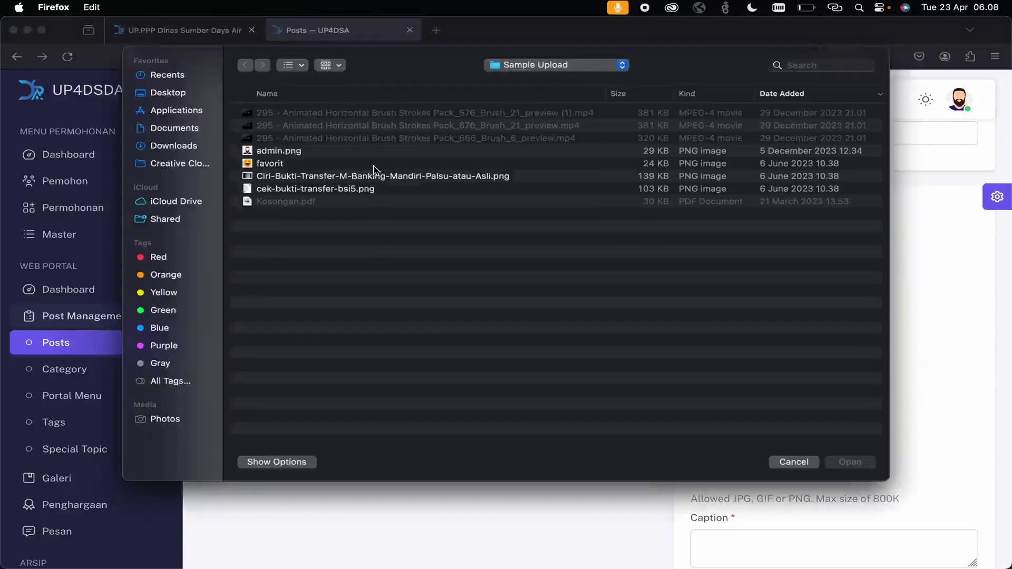
{"action": "double_click", "coordinate": [284, 165]}
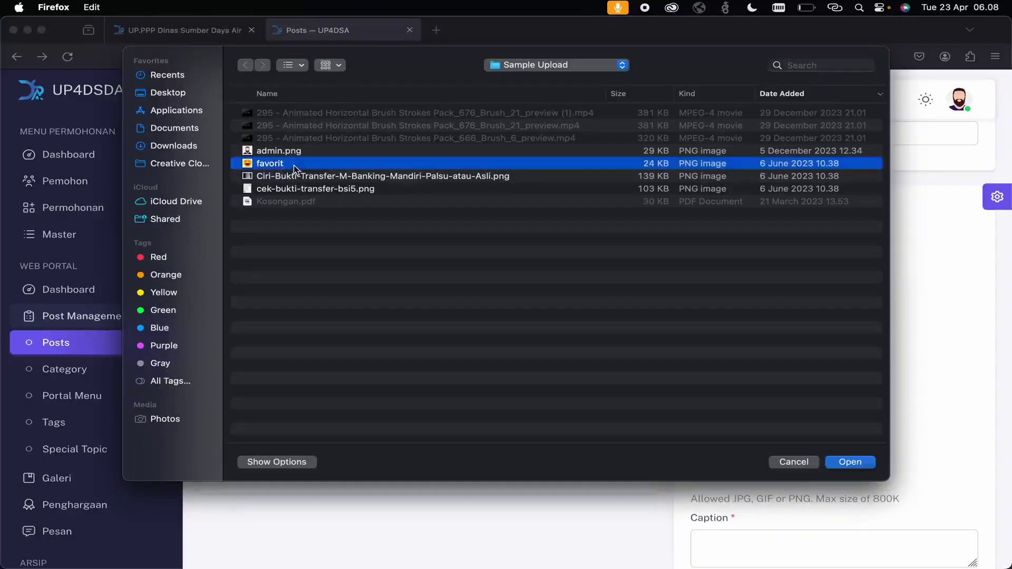
{"action": "scroll", "coordinate": [657, 314], "scroll_direction": "down", "scroll_amount": 5}
{"action": "left_click", "coordinate": [746, 393]}
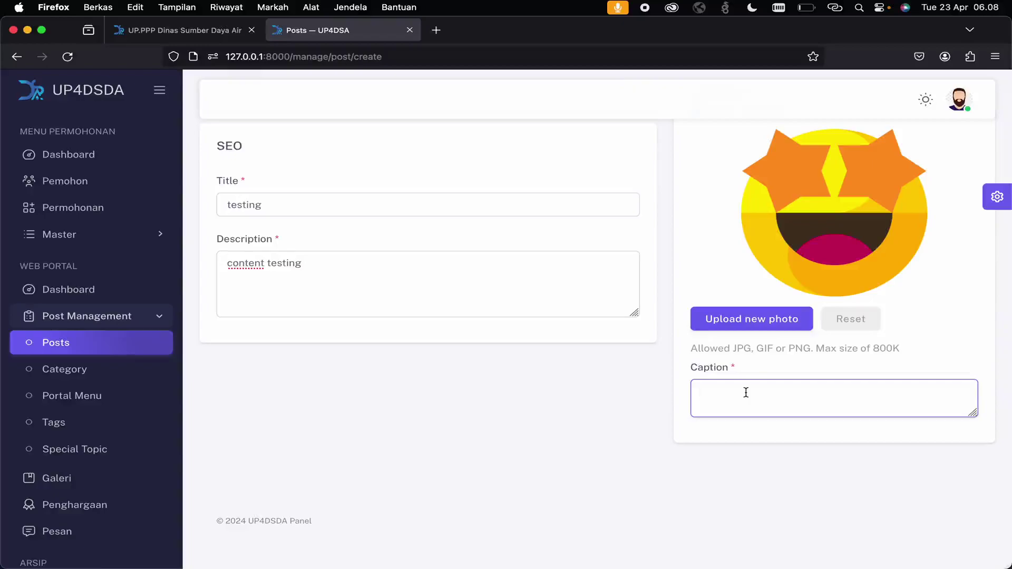
{"action": "scroll", "coordinate": [706, 392], "scroll_direction": "up", "scroll_amount": 10}
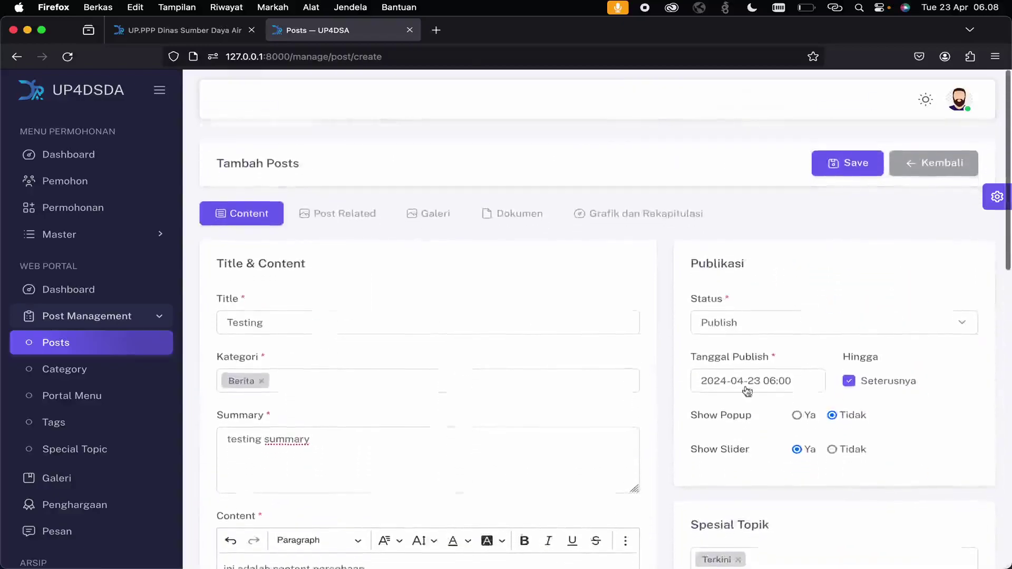
- Save the Testing post and confirm it heads the Posts list as Publish
{"action": "left_click", "coordinate": [830, 160]}
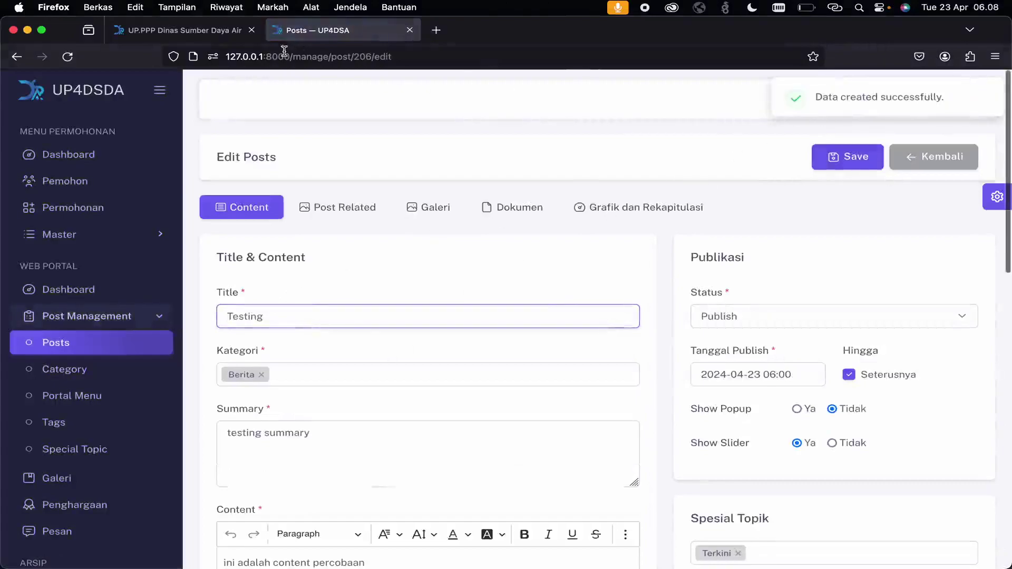
{"action": "left_click", "coordinate": [142, 343]}
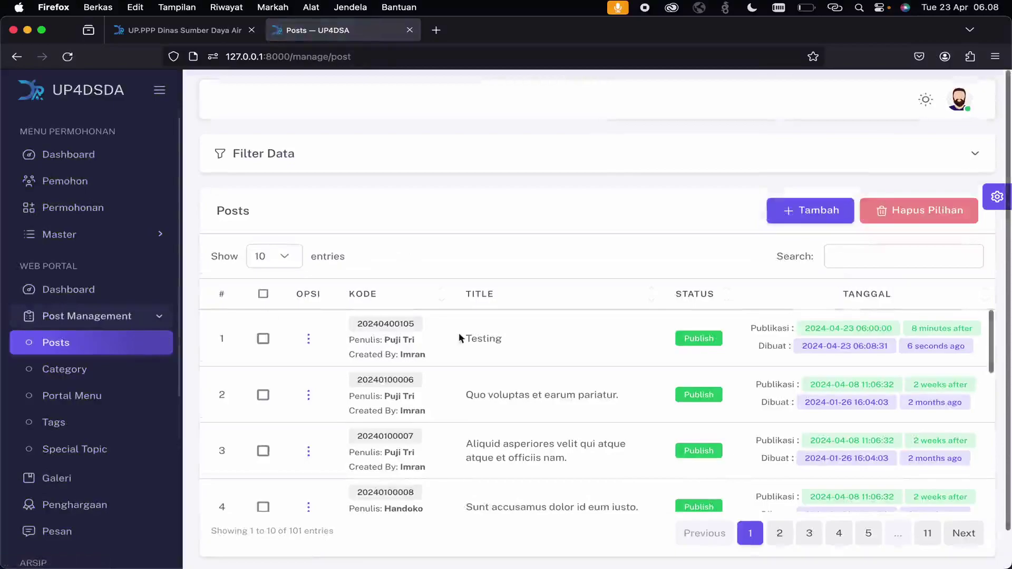
{"action": "double_click", "coordinate": [469, 339]}
- Review the public homepage, then expand Settings > Master in the admin sidebar
{"action": "key", "text": "ctrl+shift+Tab"}
{"action": "scroll", "coordinate": [387, 359], "scroll_direction": "down", "scroll_amount": 10}
{"action": "scroll", "coordinate": [387, 364], "scroll_direction": "down", "scroll_amount": 1}
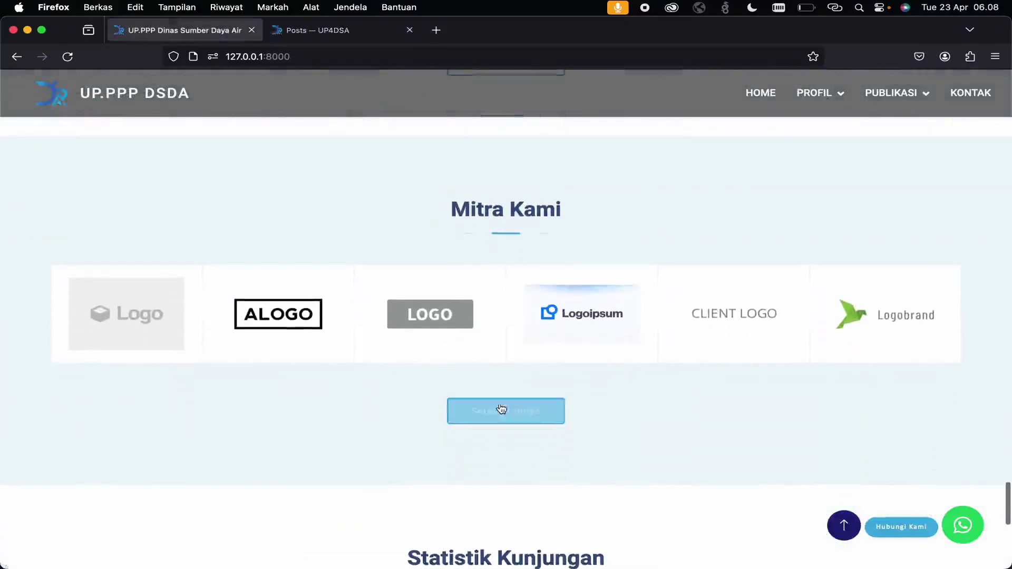
{"action": "left_click", "coordinate": [303, 30]}
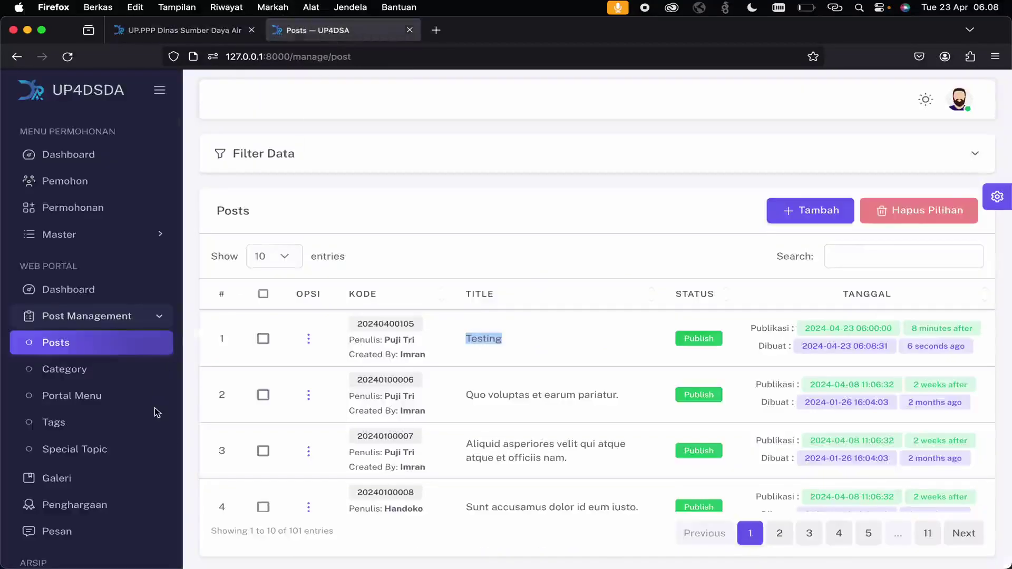
{"action": "scroll", "coordinate": [108, 494], "scroll_direction": "down", "scroll_amount": 3}
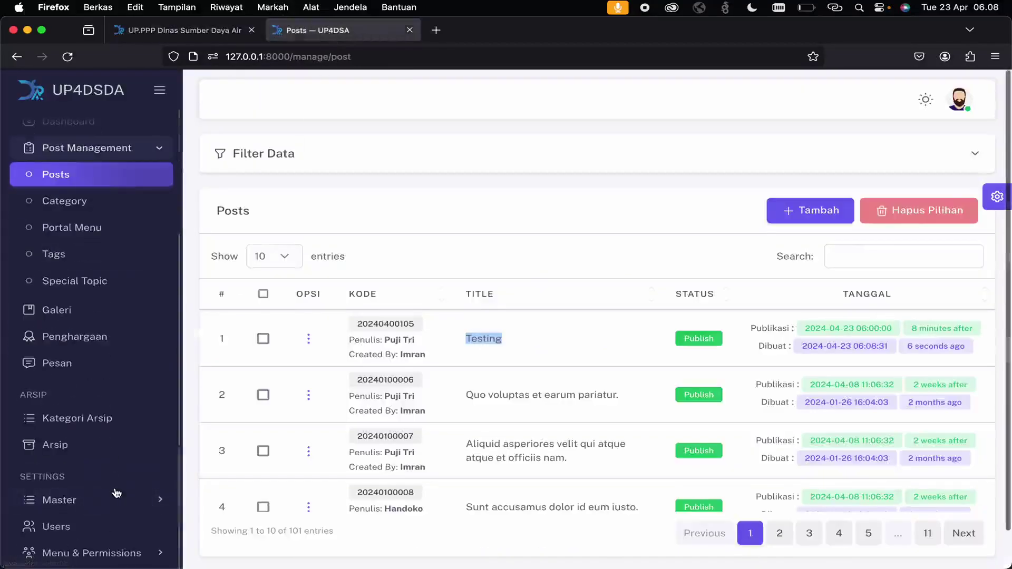
{"action": "left_click", "coordinate": [114, 498]}
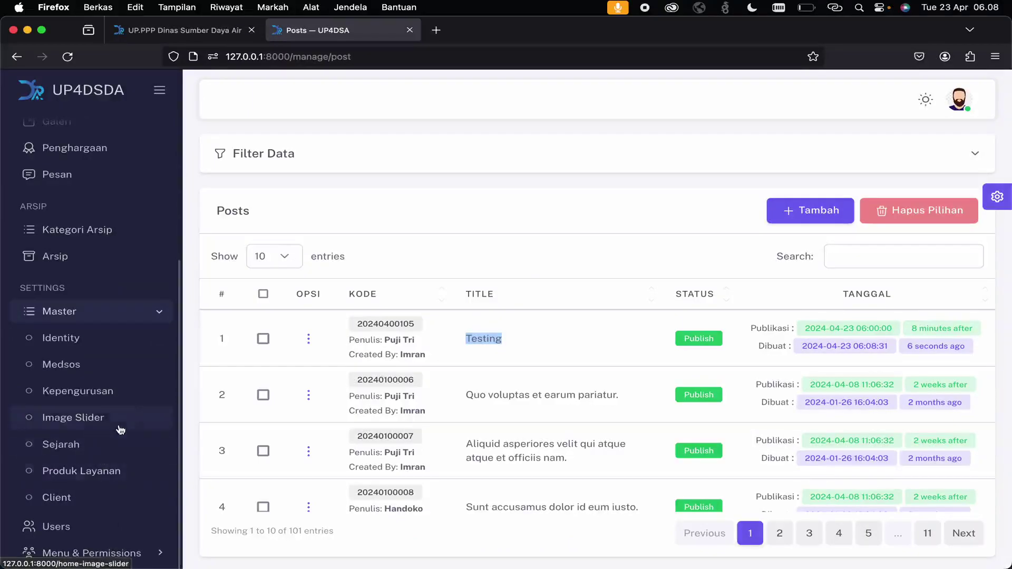
- Open the Client list of six logos and compare it with the public site's footer and Mitra Kami section
{"action": "left_click", "coordinate": [95, 507]}
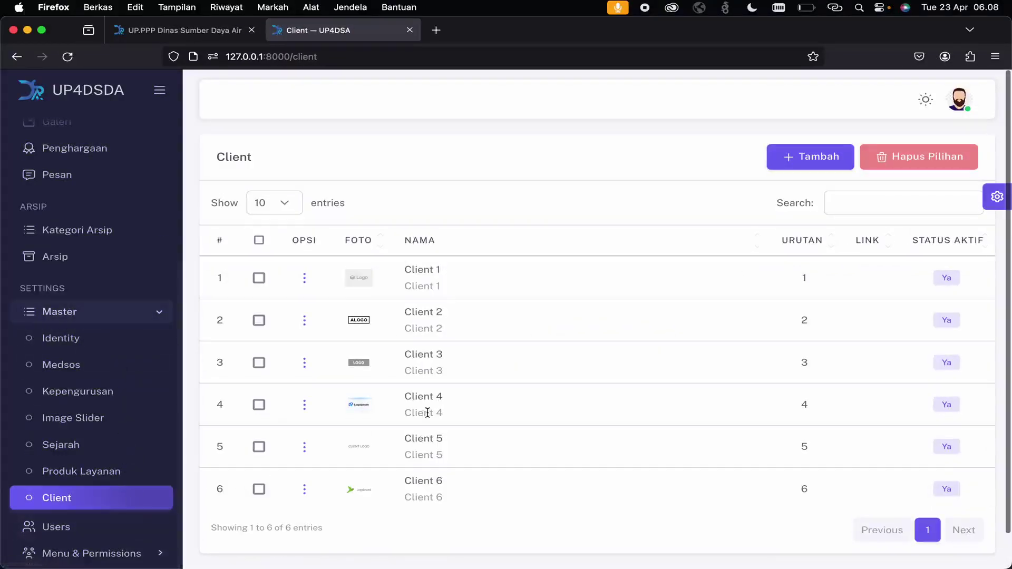
{"action": "left_click", "coordinate": [196, 35]}
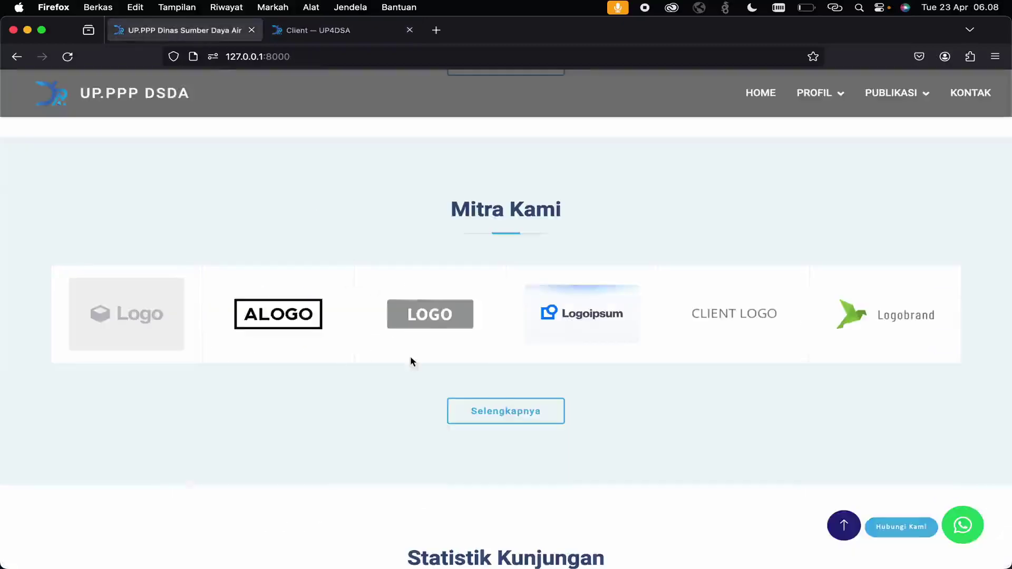
{"action": "scroll", "coordinate": [411, 358], "scroll_direction": "down", "scroll_amount": 8}
{"action": "scroll", "coordinate": [413, 361], "scroll_direction": "up", "scroll_amount": 3}
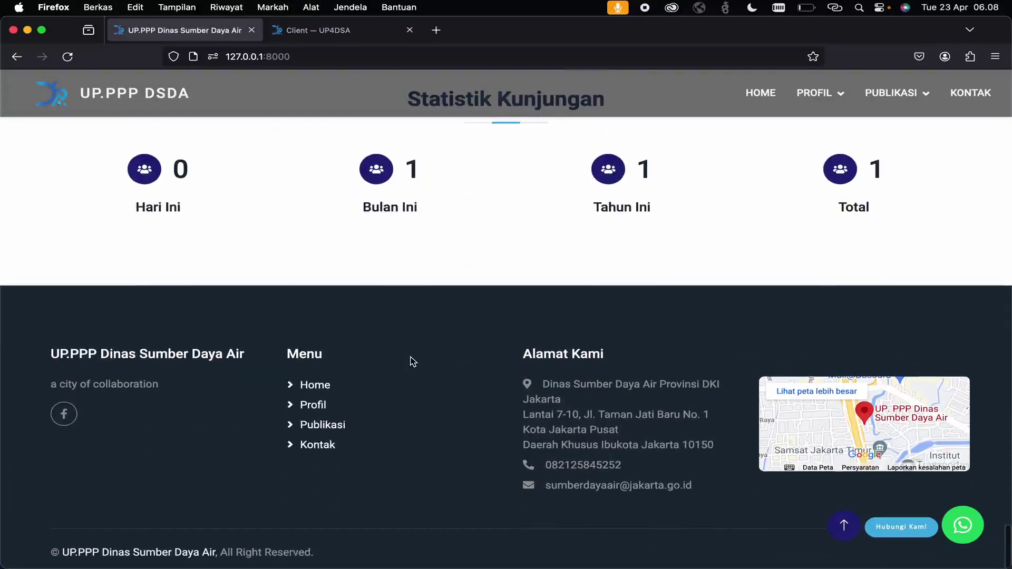
{"action": "scroll", "coordinate": [413, 362], "scroll_direction": "up", "scroll_amount": 4}
{"action": "scroll", "coordinate": [413, 362], "scroll_direction": "down", "scroll_amount": 6}
{"action": "scroll", "coordinate": [413, 362], "scroll_direction": "up", "scroll_amount": 20}
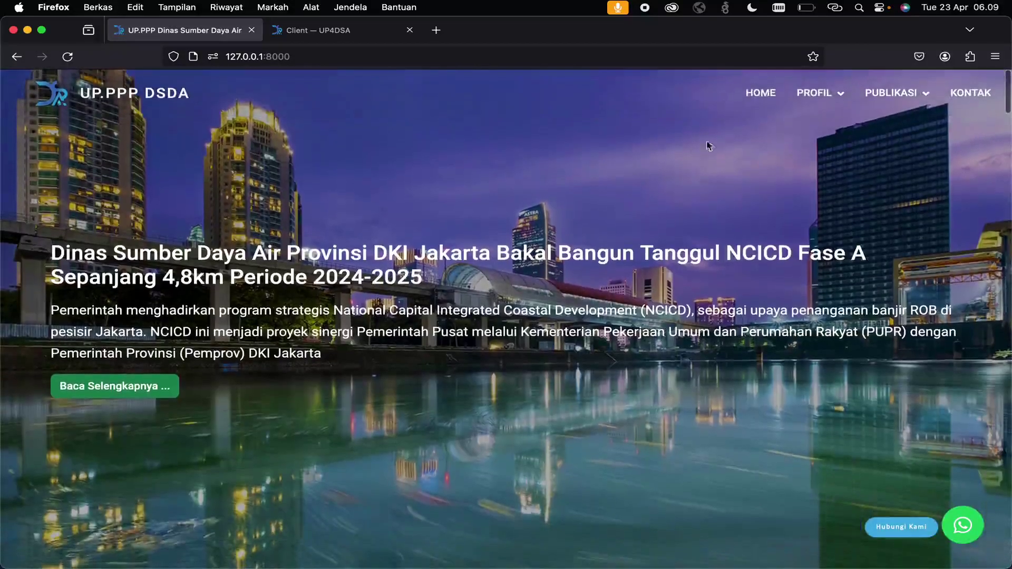
{"action": "mouse_move", "coordinate": [801, 99]}
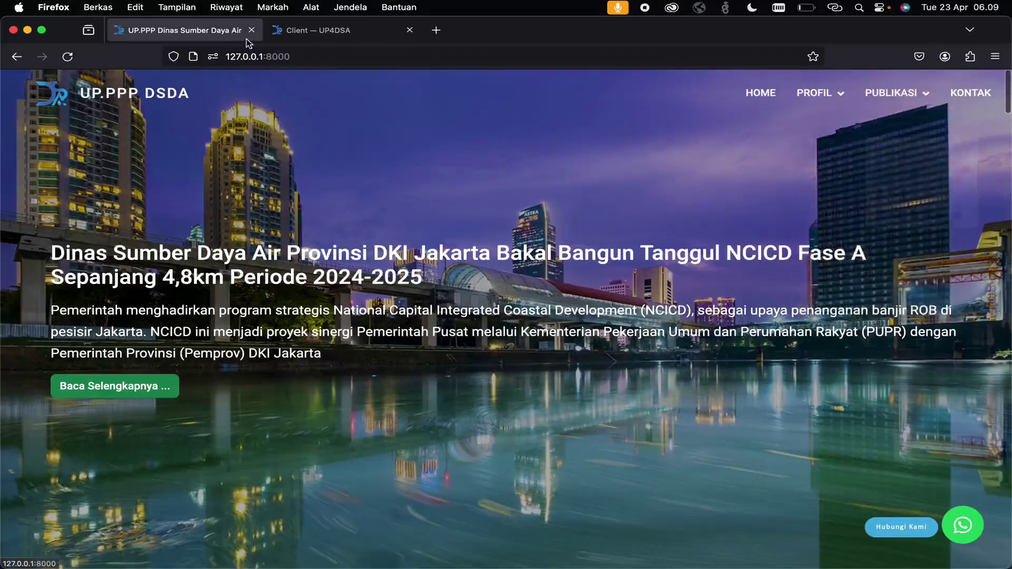
{"action": "left_click", "coordinate": [317, 30]}
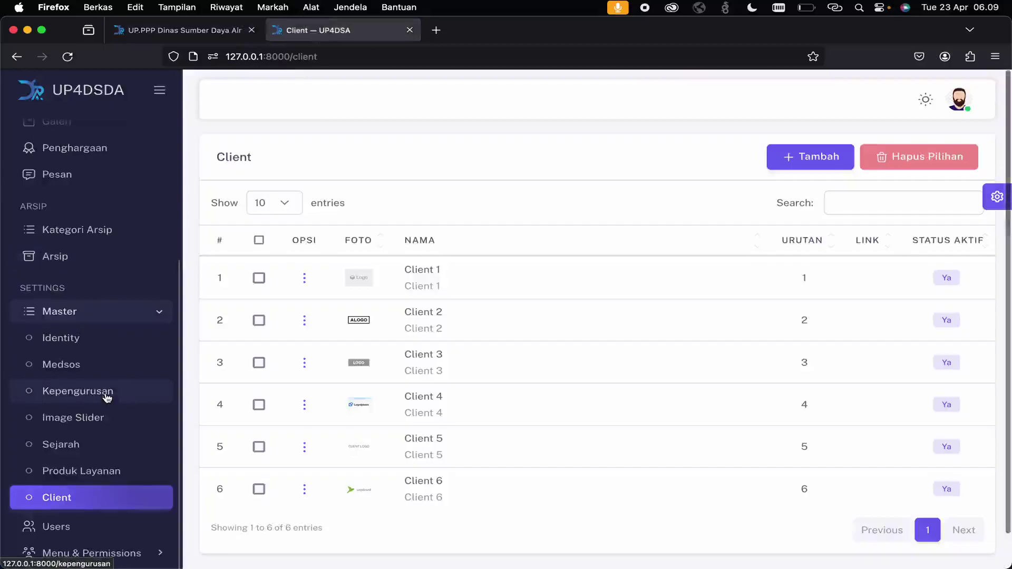
- Expand Post Management and open the Portal Menu list
{"action": "scroll", "coordinate": [132, 264], "scroll_direction": "up", "scroll_amount": 5}
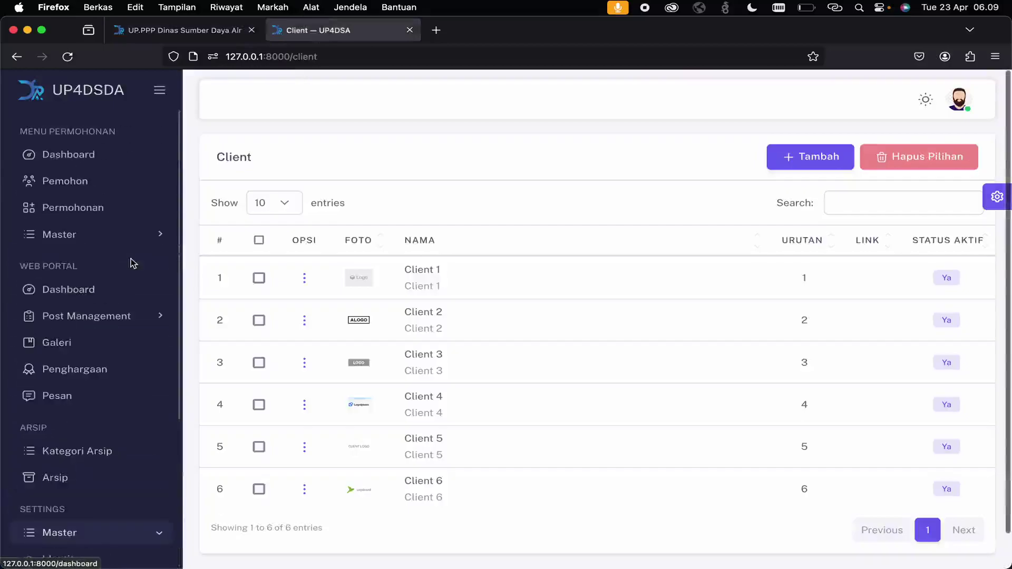
{"action": "left_click", "coordinate": [125, 317]}
{"action": "left_click", "coordinate": [89, 406]}
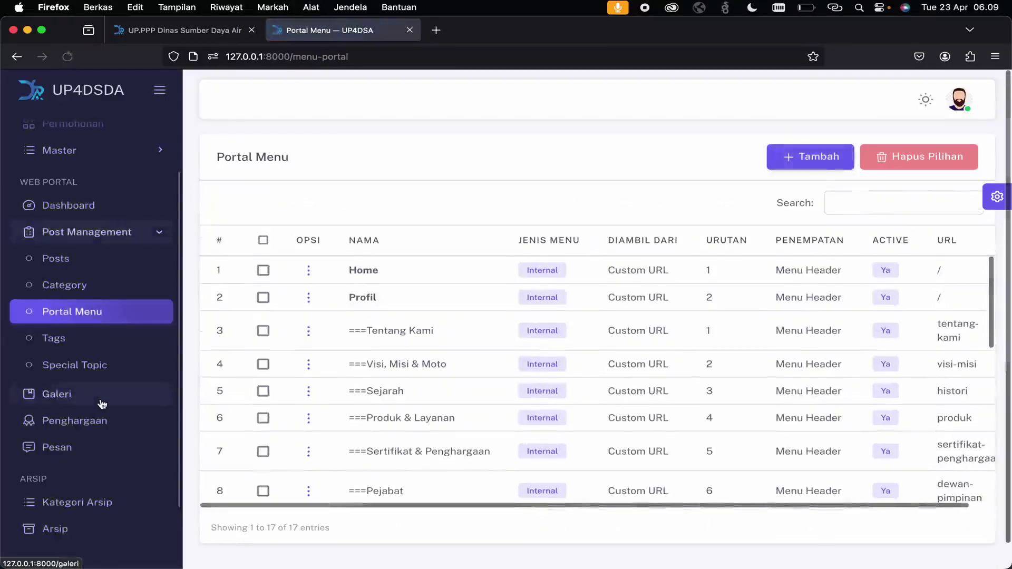
{"action": "scroll", "coordinate": [432, 379], "scroll_direction": "down", "scroll_amount": 5}
{"action": "scroll", "coordinate": [433, 380], "scroll_direction": "up", "scroll_amount": 5}
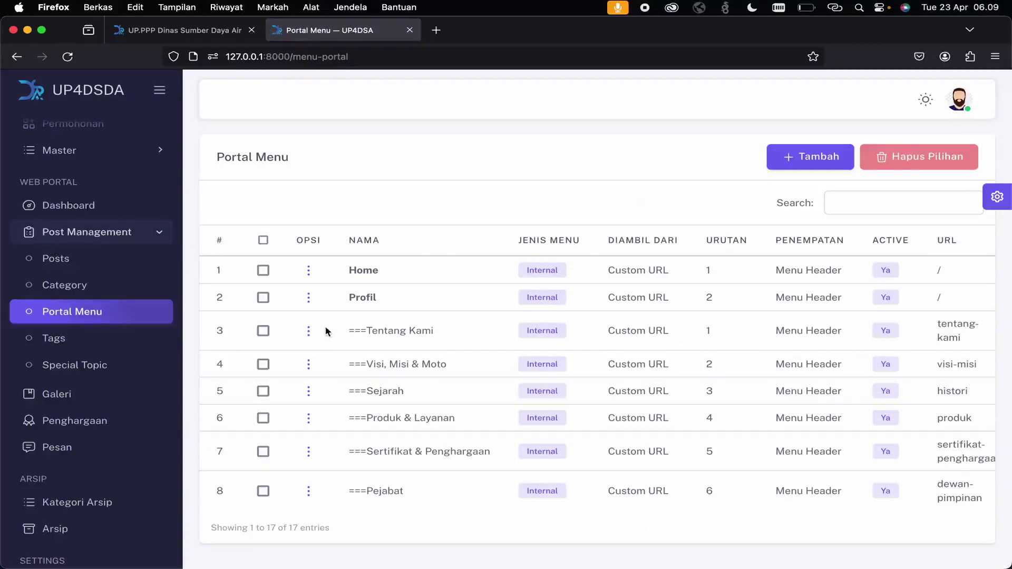
- Open the Publikasi entry (row 12) for editing from its ⋮ menu
{"action": "left_click", "coordinate": [314, 331]}
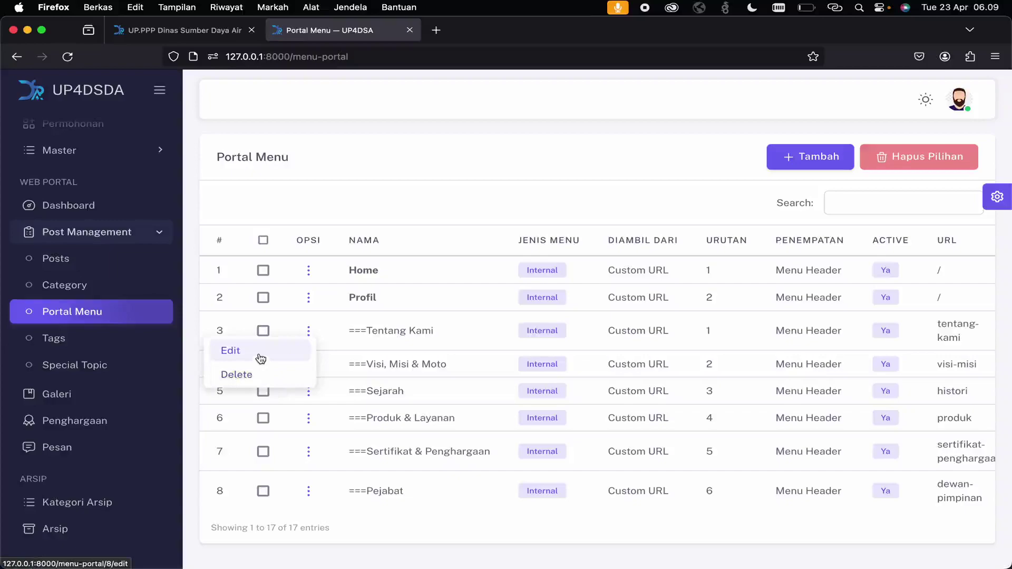
{"action": "left_click", "coordinate": [474, 344]}
{"action": "scroll", "coordinate": [355, 422], "scroll_direction": "down", "scroll_amount": 5}
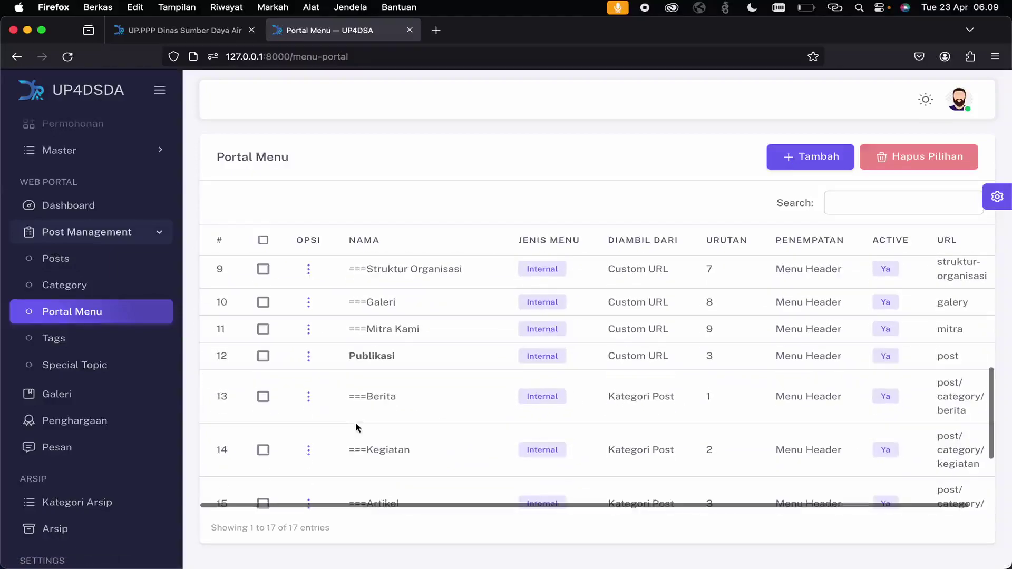
{"action": "left_click", "coordinate": [309, 357]}
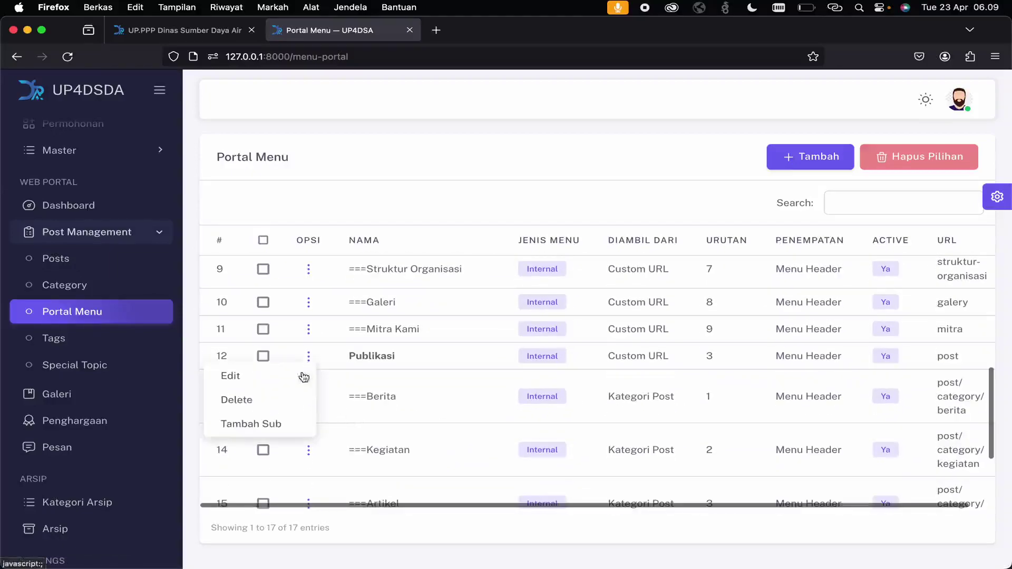
{"action": "left_click", "coordinate": [267, 383]}
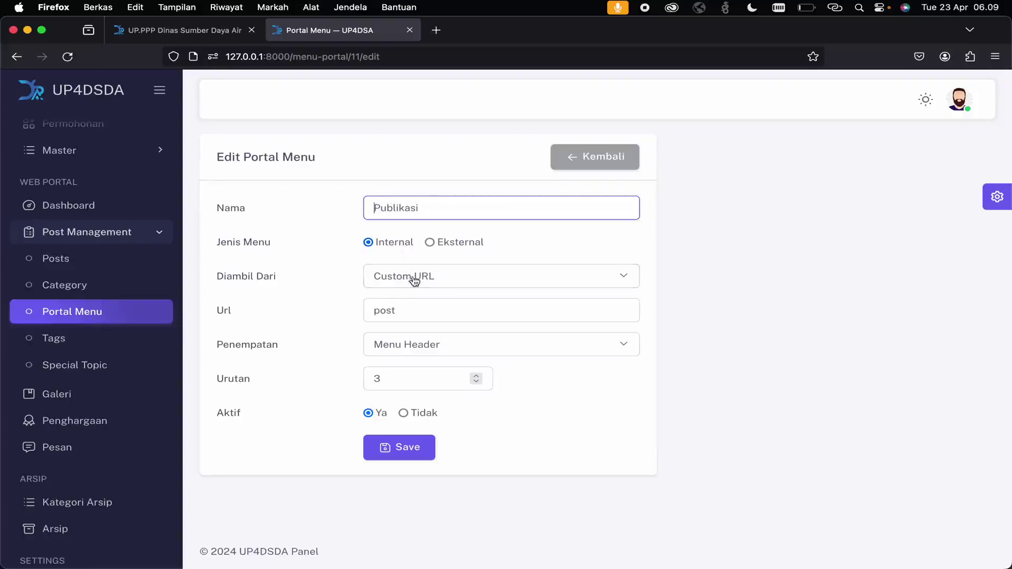
- Check Publikasi's Url 'post' and Menu Header placement, then go back via Kembali without saving
{"action": "left_click", "coordinate": [409, 313]}
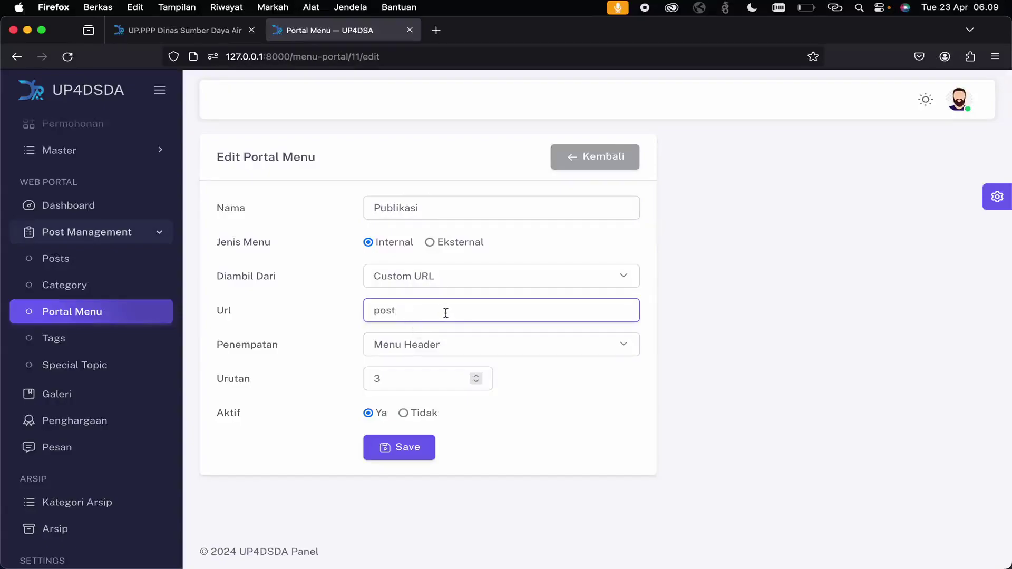
{"action": "left_click", "coordinate": [450, 351]}
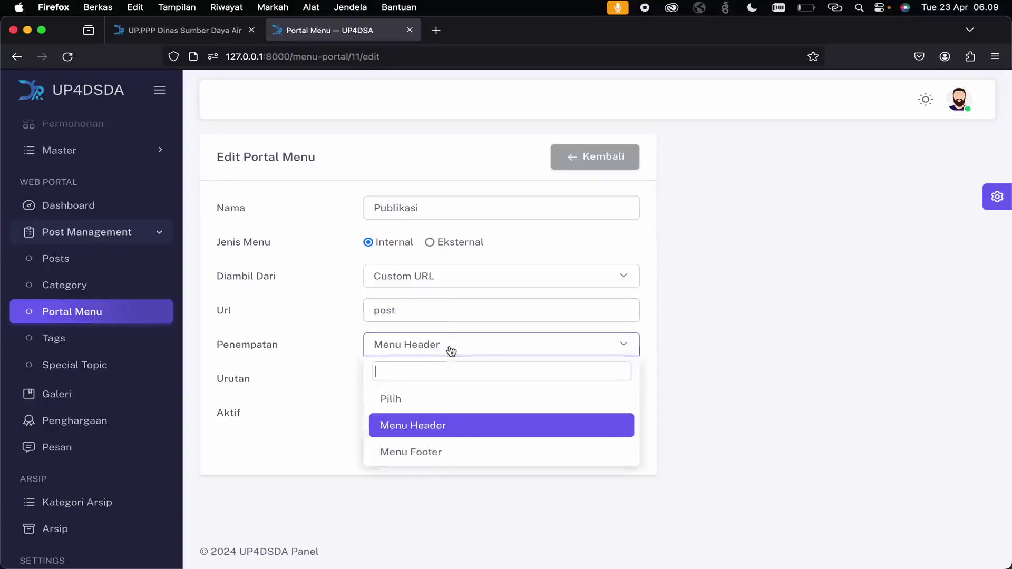
{"action": "left_click", "coordinate": [296, 369]}
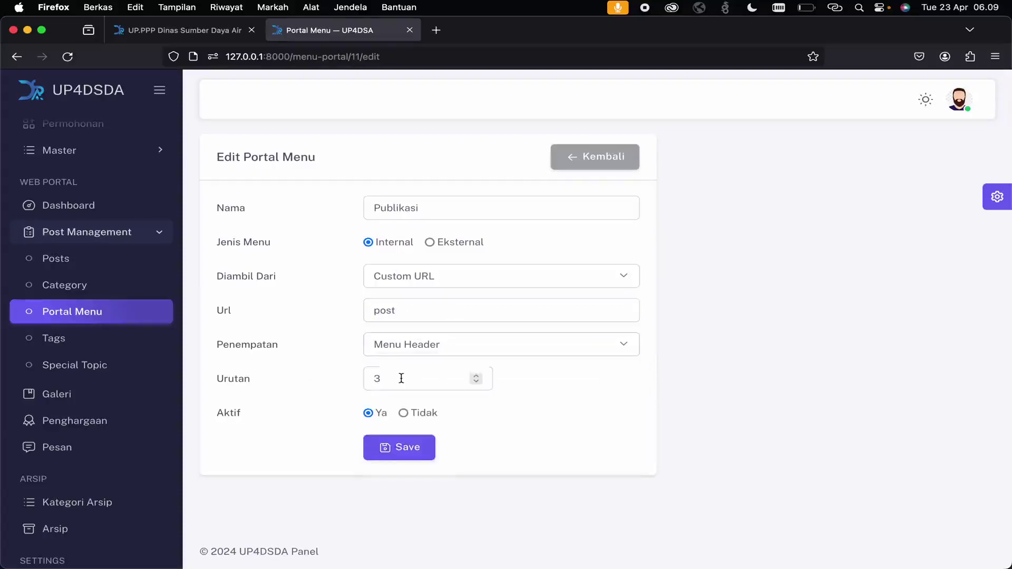
{"action": "left_click", "coordinate": [601, 157]}
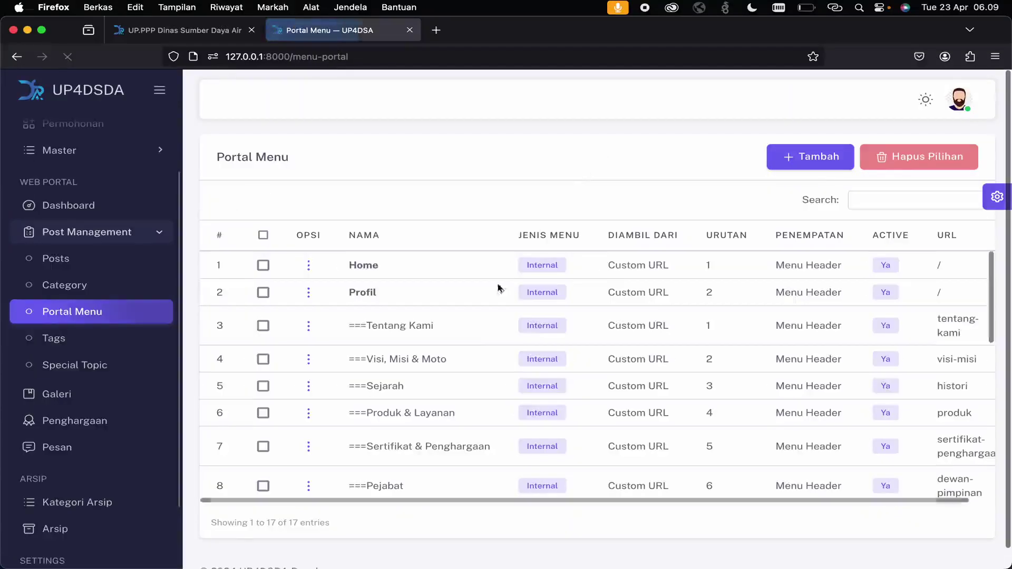
{"action": "scroll", "coordinate": [471, 369], "scroll_direction": "down", "scroll_amount": 5}
{"action": "scroll", "coordinate": [470, 371], "scroll_direction": "down", "scroll_amount": 1}
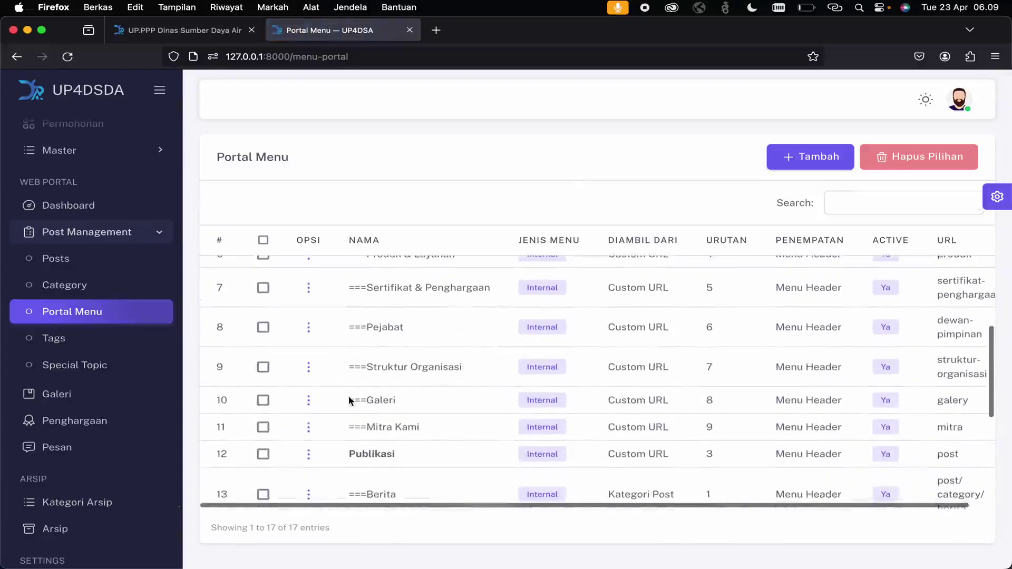
{"action": "scroll", "coordinate": [349, 399], "scroll_direction": "down", "scroll_amount": 3}
{"action": "scroll", "coordinate": [349, 401], "scroll_direction": "down", "scroll_amount": 3}
{"action": "scroll", "coordinate": [349, 401], "scroll_direction": "up", "scroll_amount": 3}
{"action": "scroll", "coordinate": [349, 401], "scroll_direction": "down", "scroll_amount": 5}
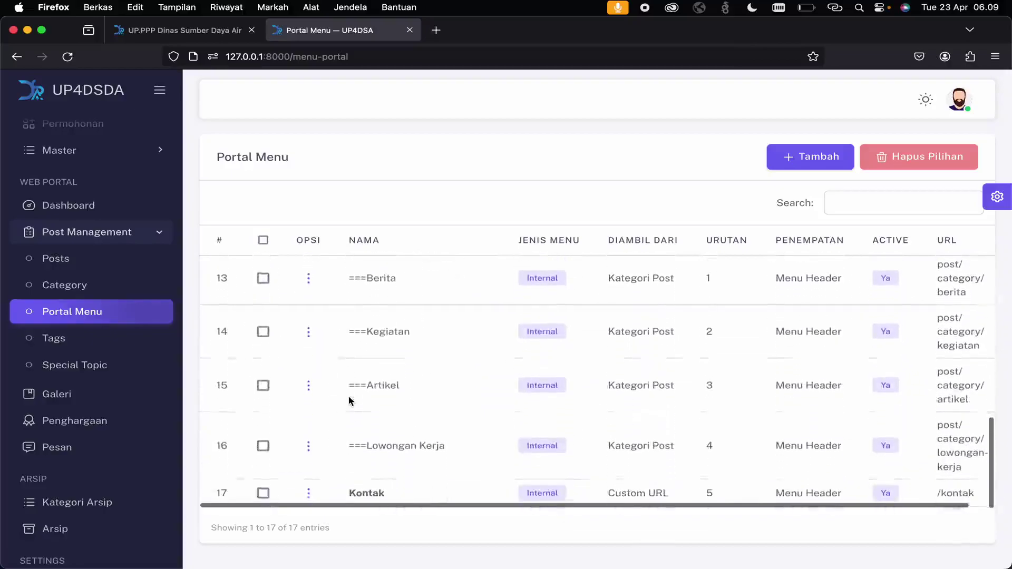
{"action": "left_click", "coordinate": [309, 469]}
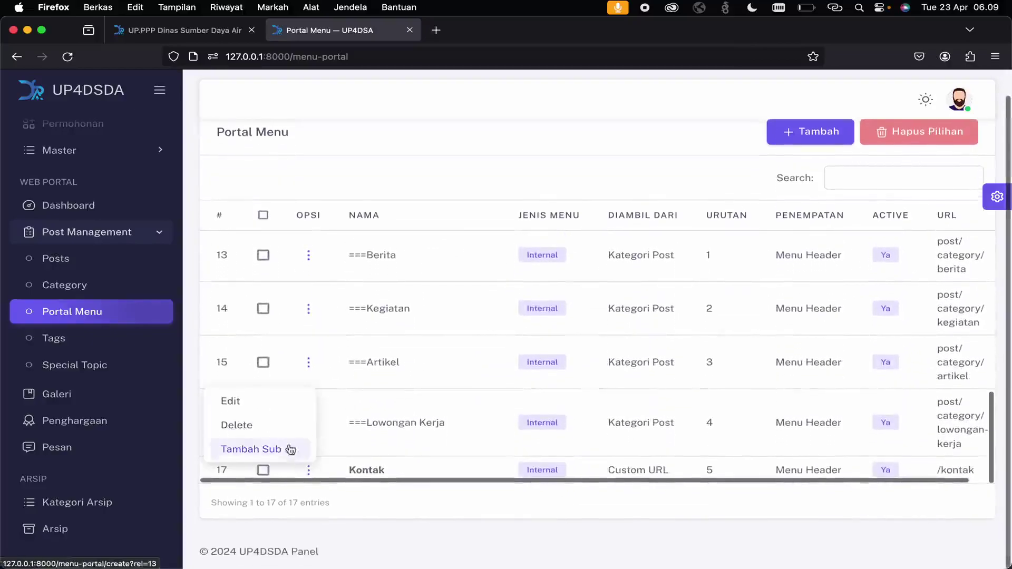
{"action": "left_click", "coordinate": [252, 403]}
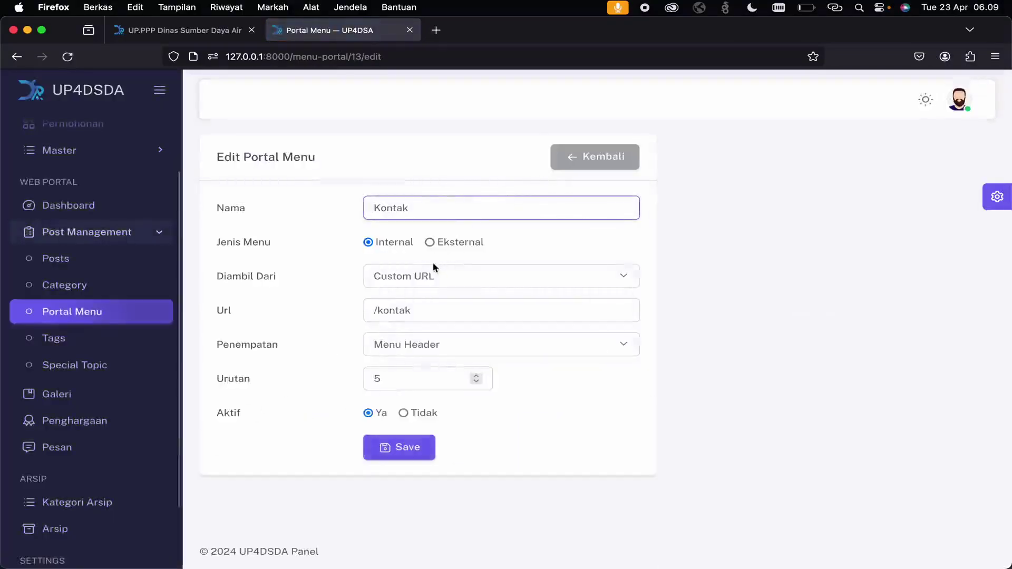
{"action": "left_click", "coordinate": [595, 157]}
{"action": "left_click", "coordinate": [168, 32]}
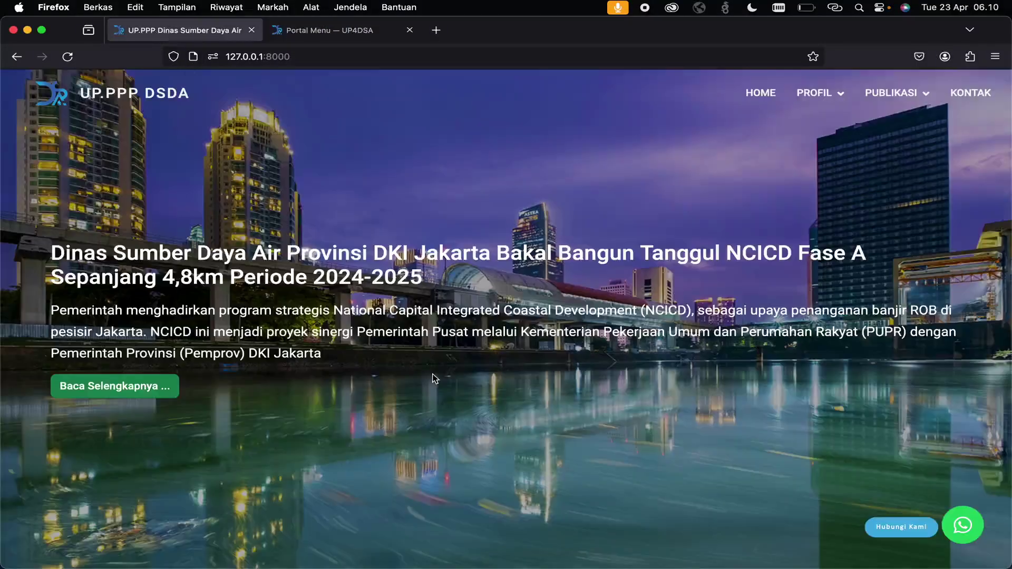
{"action": "scroll", "coordinate": [432, 376], "scroll_direction": "down", "scroll_amount": 20}
{"action": "scroll", "coordinate": [433, 376], "scroll_direction": "down", "scroll_amount": 10}
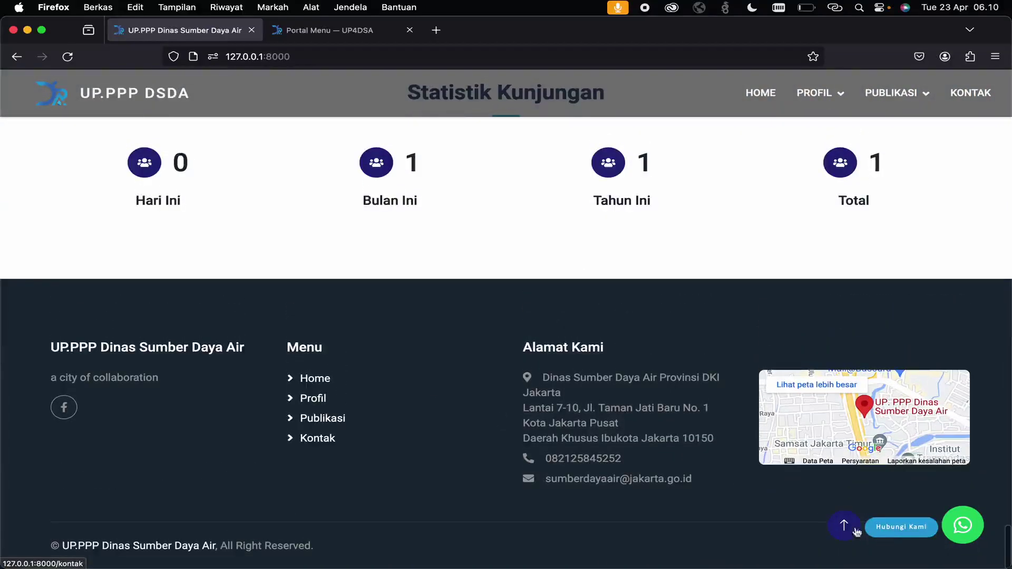
{"action": "scroll", "coordinate": [256, 499], "scroll_direction": "up", "scroll_amount": 20}
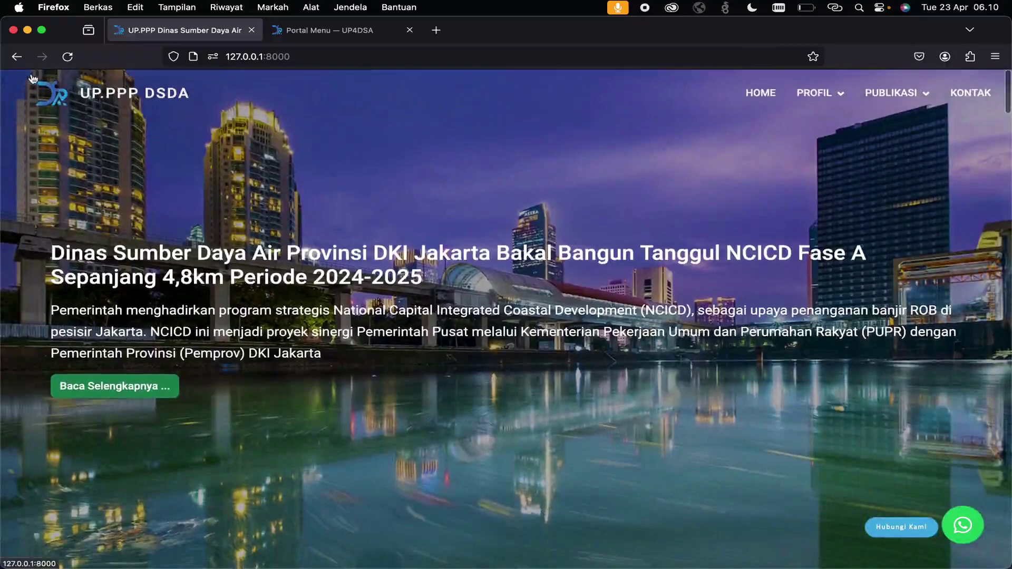
- Return to the admin panel and open the Identity settings under the master data menus
{"action": "left_click", "coordinate": [303, 37]}
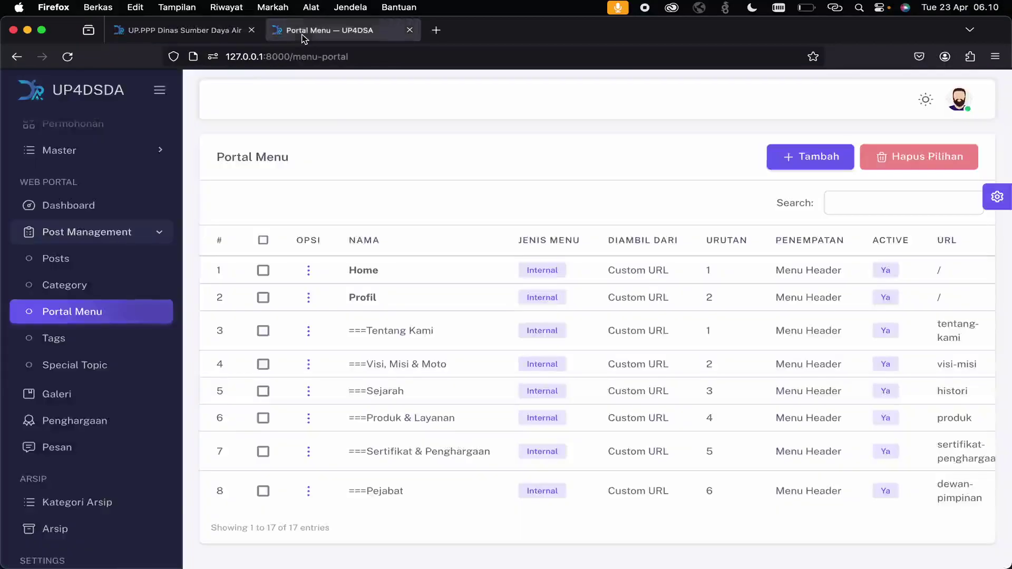
{"action": "scroll", "coordinate": [110, 375], "scroll_direction": "up", "scroll_amount": 3}
{"action": "left_click", "coordinate": [118, 241]}
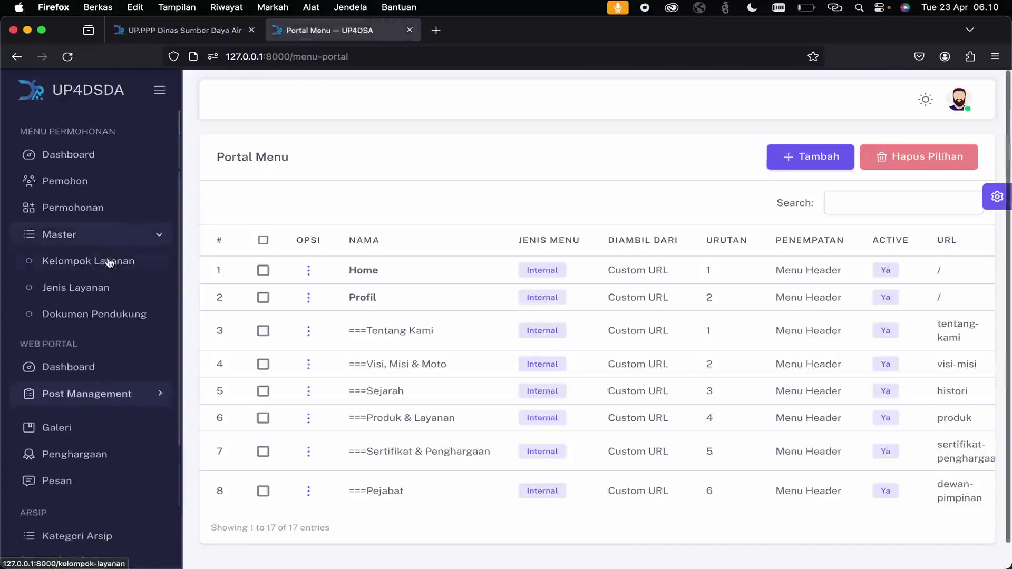
{"action": "scroll", "coordinate": [86, 327], "scroll_direction": "down", "scroll_amount": 3}
{"action": "left_click", "coordinate": [74, 499]}
{"action": "left_click", "coordinate": [95, 392]}
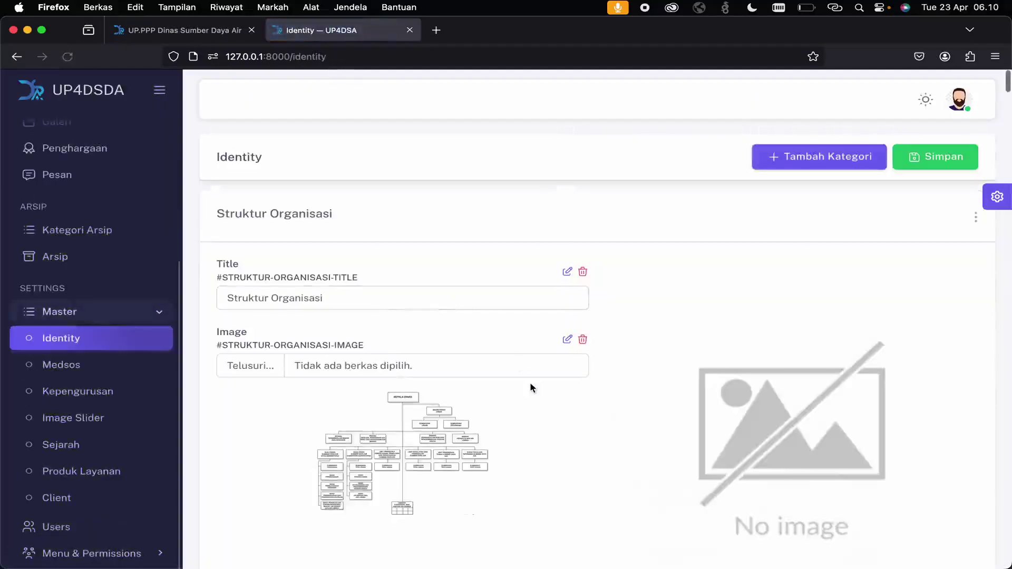
- Check the Identity site title UP4DSDA, description and keywords fields
{"action": "scroll", "coordinate": [529, 387], "scroll_direction": "down", "scroll_amount": 2}
{"action": "scroll", "coordinate": [530, 388], "scroll_direction": "up", "scroll_amount": 1}
{"action": "scroll", "coordinate": [497, 350], "scroll_direction": "down", "scroll_amount": 15}
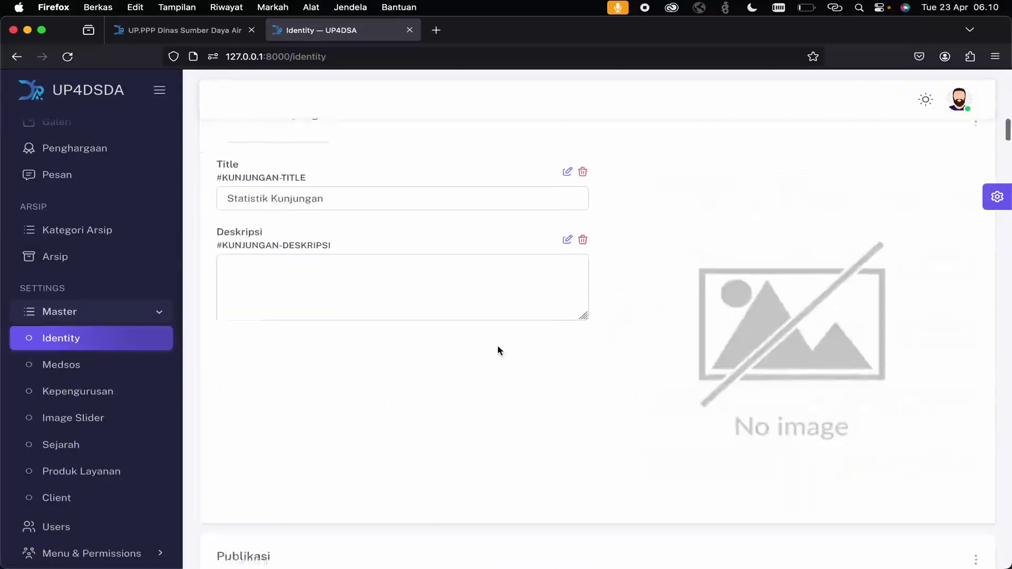
{"action": "scroll", "coordinate": [499, 349], "scroll_direction": "down", "scroll_amount": 10}
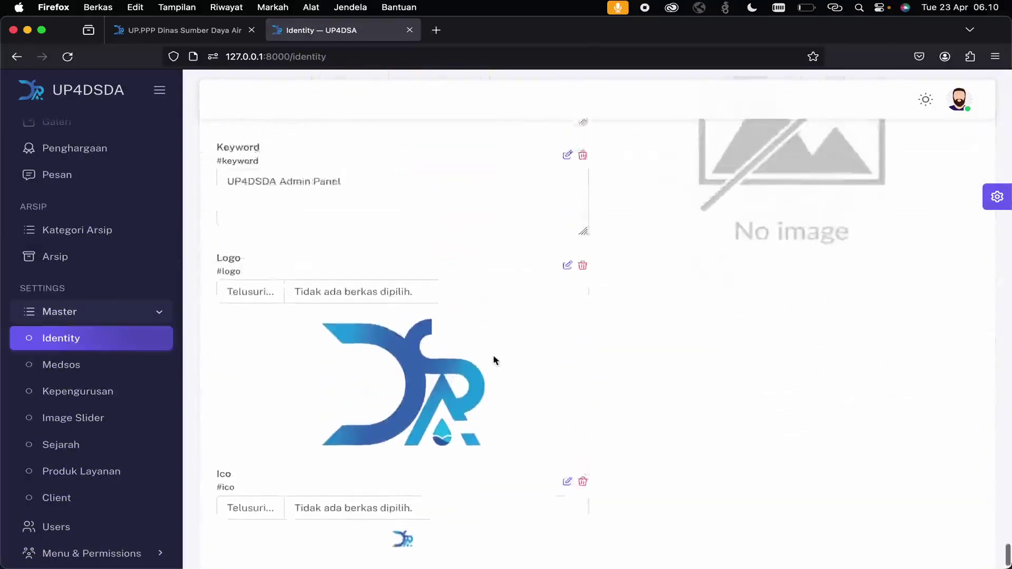
{"action": "scroll", "coordinate": [493, 354], "scroll_direction": "up", "scroll_amount": 5}
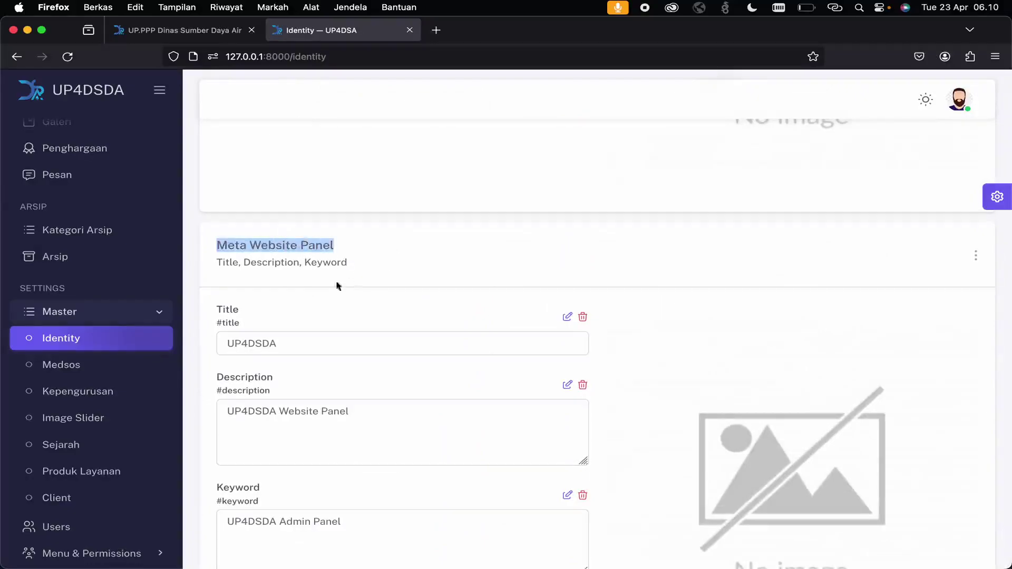
{"action": "left_click", "coordinate": [270, 345]}
{"action": "left_click", "coordinate": [366, 422]}
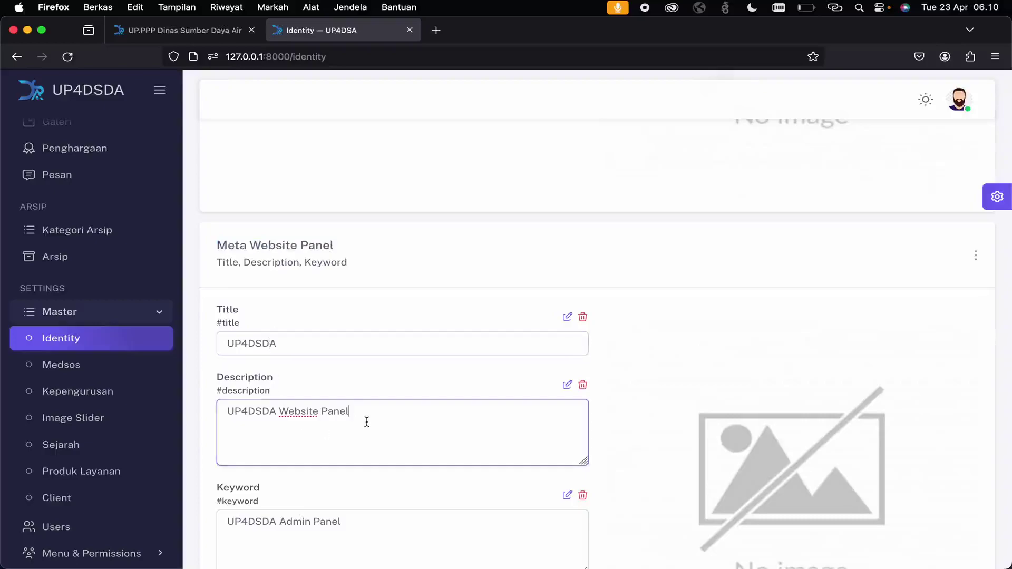
{"action": "left_click", "coordinate": [349, 512]}
- Scroll down the Identity page and check the Copyright footer field
{"action": "scroll", "coordinate": [369, 474], "scroll_direction": "down", "scroll_amount": 3}
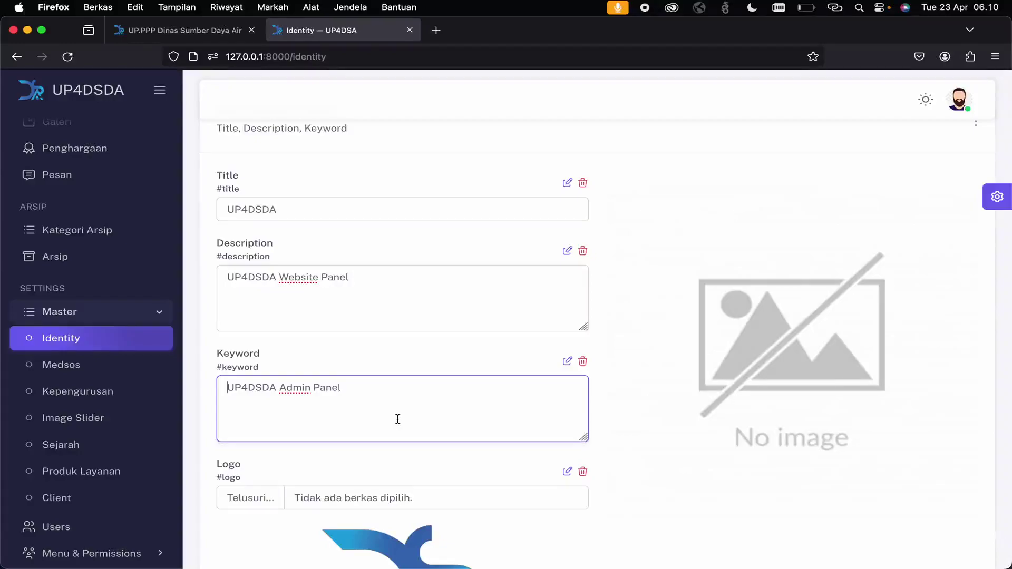
{"action": "scroll", "coordinate": [398, 419], "scroll_direction": "down", "scroll_amount": 5}
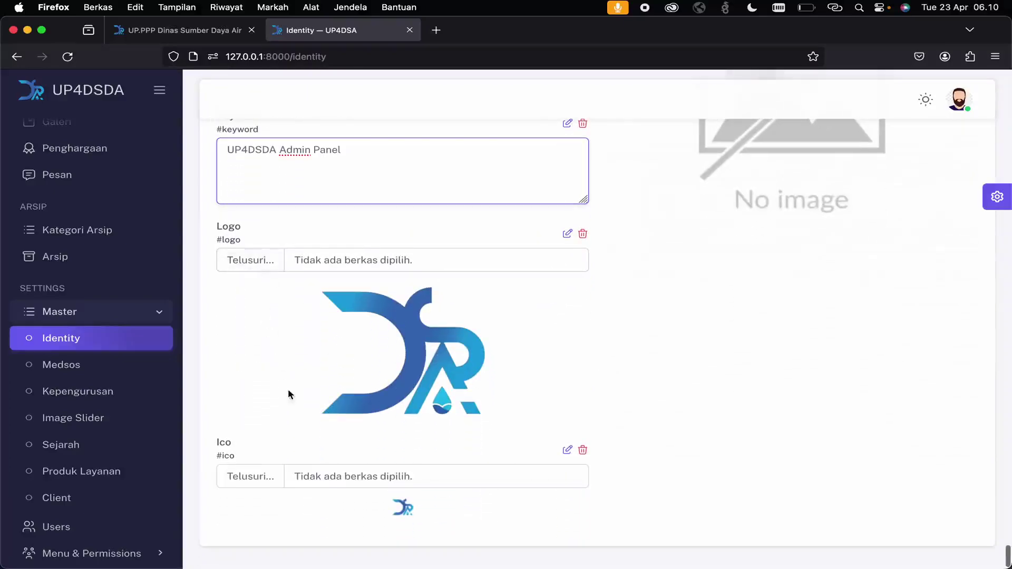
{"action": "scroll", "coordinate": [288, 390], "scroll_direction": "down", "scroll_amount": 1}
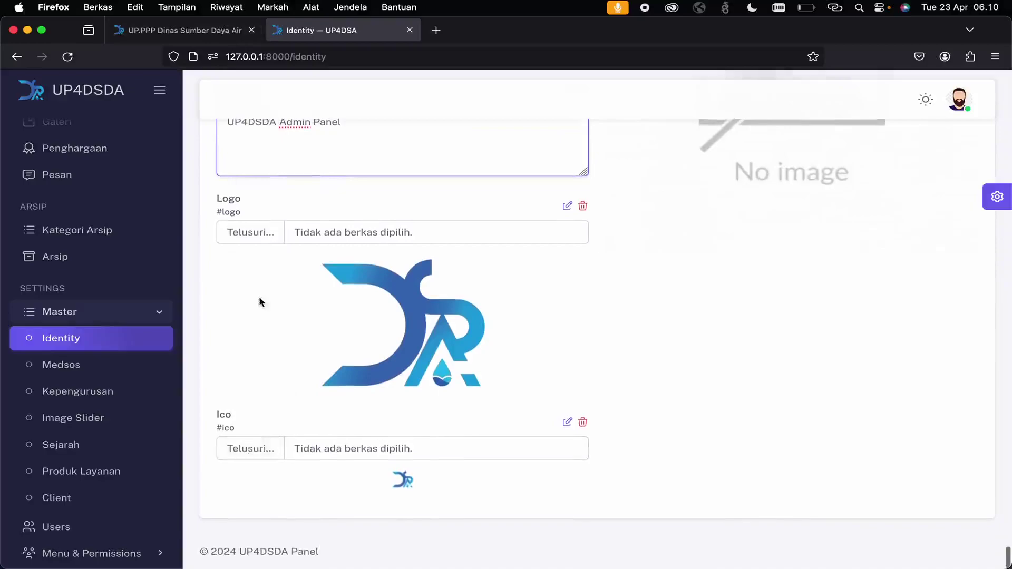
{"action": "scroll", "coordinate": [258, 296], "scroll_direction": "up", "scroll_amount": 10}
{"action": "scroll", "coordinate": [258, 299], "scroll_direction": "down", "scroll_amount": 10}
{"action": "scroll", "coordinate": [259, 299], "scroll_direction": "up", "scroll_amount": 1}
{"action": "scroll", "coordinate": [258, 298], "scroll_direction": "down", "scroll_amount": 5}
{"action": "left_click", "coordinate": [348, 235]}
- Select the full Home Slider title text, then move into the Home Slider sub title
{"action": "scroll", "coordinate": [316, 414], "scroll_direction": "down", "scroll_amount": 7}
{"action": "scroll", "coordinate": [310, 437], "scroll_direction": "up", "scroll_amount": 1}
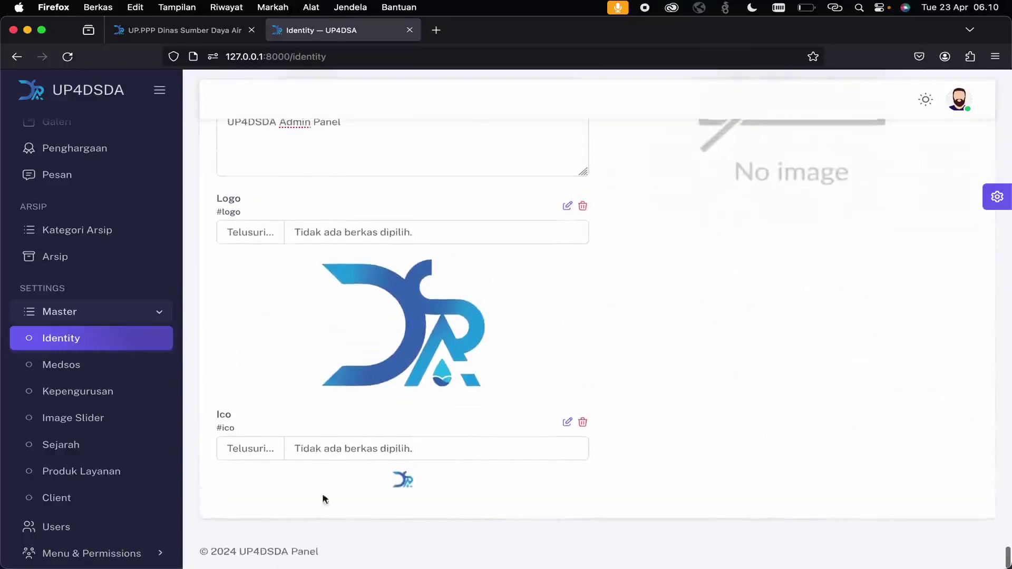
{"action": "scroll", "coordinate": [425, 316], "scroll_direction": "up", "scroll_amount": 5}
{"action": "scroll", "coordinate": [425, 316], "scroll_direction": "down", "scroll_amount": 20}
{"action": "scroll", "coordinate": [425, 317], "scroll_direction": "up", "scroll_amount": 6}
{"action": "scroll", "coordinate": [425, 317], "scroll_direction": "up", "scroll_amount": 5}
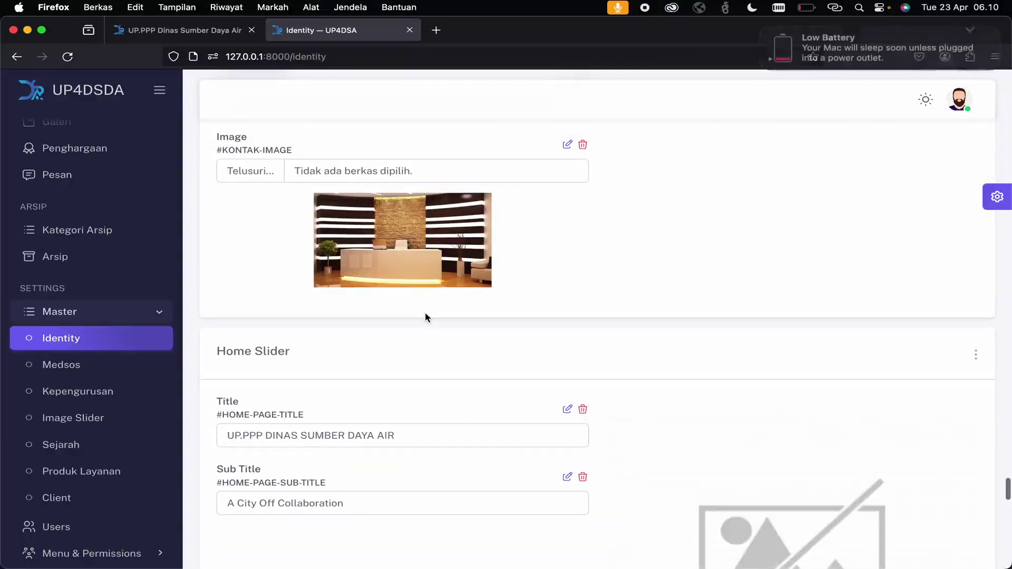
{"action": "scroll", "coordinate": [425, 316], "scroll_direction": "down", "scroll_amount": 2}
{"action": "scroll", "coordinate": [425, 316], "scroll_direction": "up", "scroll_amount": 5}
{"action": "scroll", "coordinate": [424, 314], "scroll_direction": "down", "scroll_amount": 7}
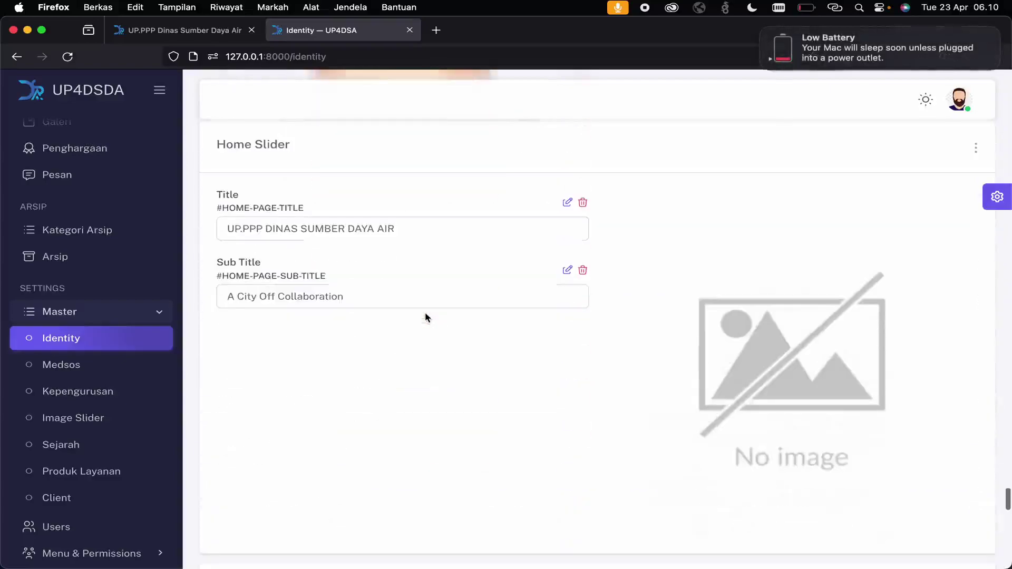
{"action": "left_click", "coordinate": [431, 230]}
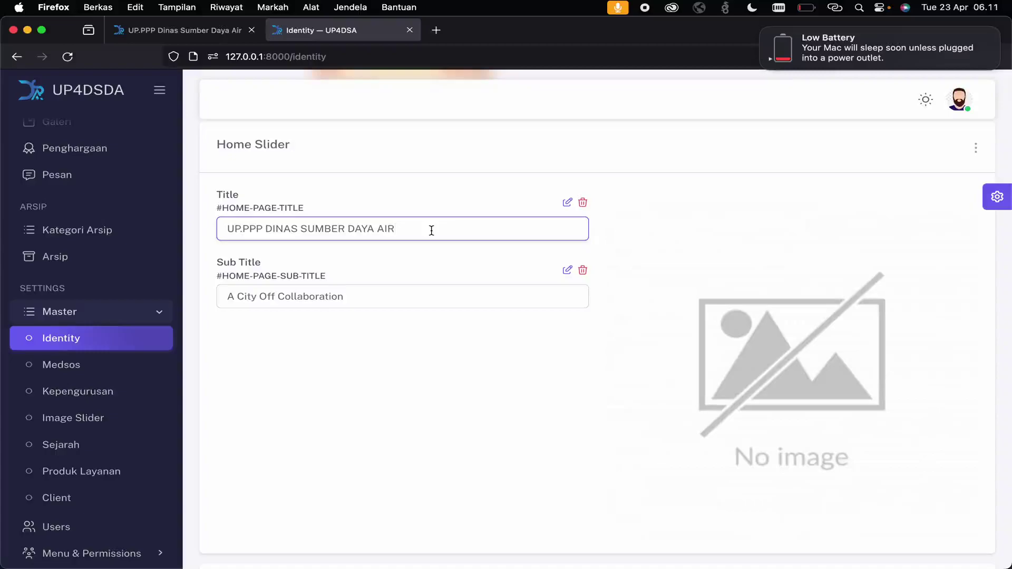
{"action": "left_click", "coordinate": [431, 230]}
{"action": "left_click_drag", "start_coordinate": [429, 229], "coordinate": [225, 230]}
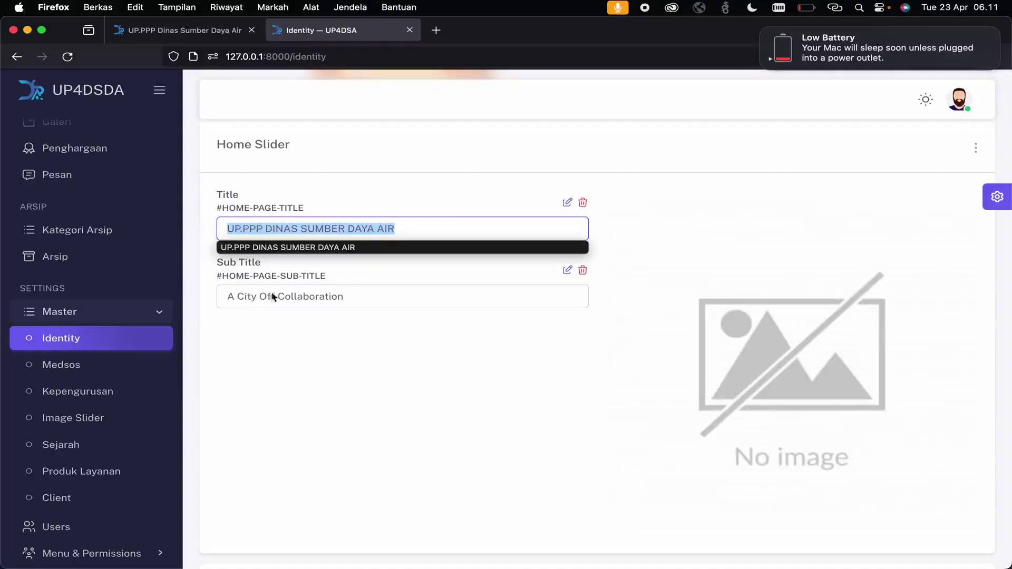
{"action": "left_click", "coordinate": [390, 302]}
- Select the text of another field further down the Identity page, then scroll back up
{"action": "scroll", "coordinate": [391, 303], "scroll_direction": "up", "scroll_amount": 4}
{"action": "scroll", "coordinate": [391, 305], "scroll_direction": "down", "scroll_amount": 1}
{"action": "left_click_drag", "start_coordinate": [414, 387], "coordinate": [205, 388]}
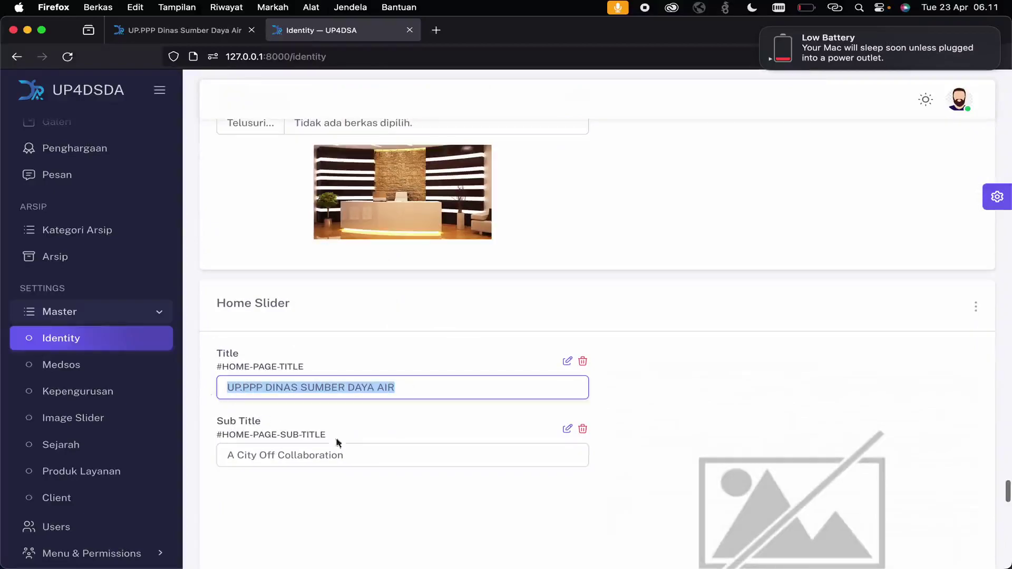
{"action": "scroll", "coordinate": [416, 228], "scroll_direction": "up", "scroll_amount": 5}
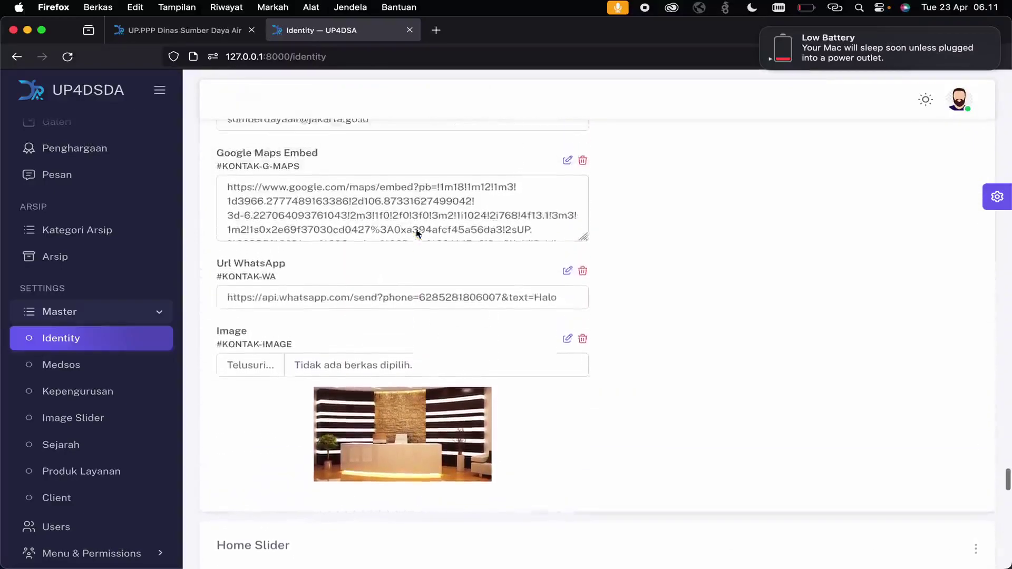
{"action": "scroll", "coordinate": [416, 228], "scroll_direction": "up", "scroll_amount": 10}
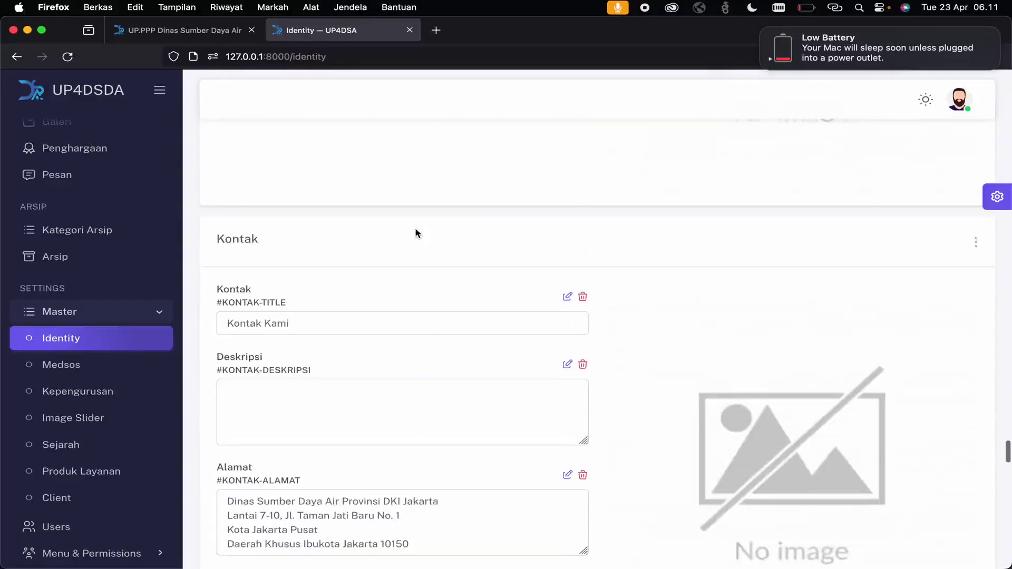
- Open the public site's Kontak page, then scroll through the admin Identity Kontak fields
{"action": "left_click", "coordinate": [198, 34]}
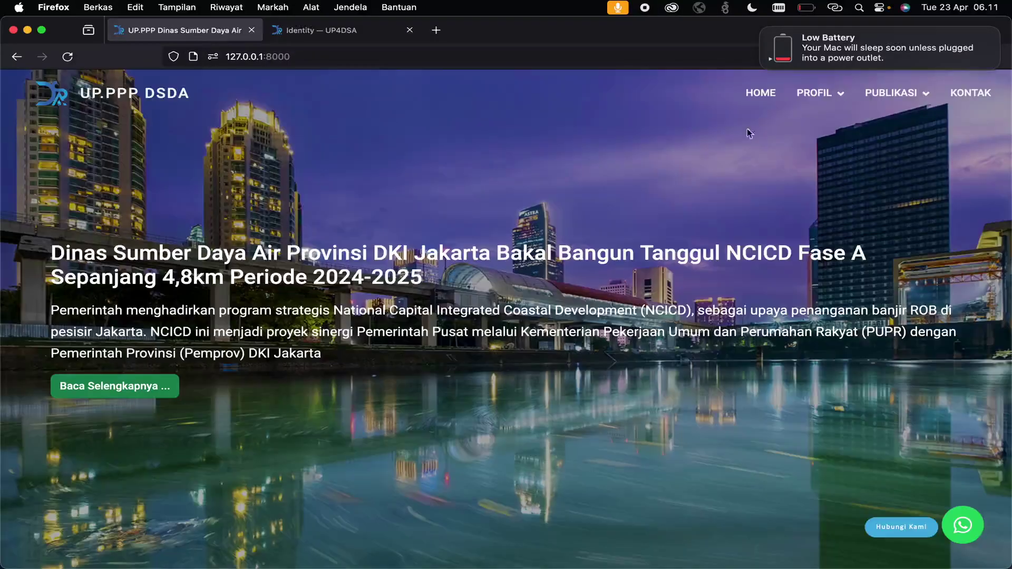
{"action": "left_click", "coordinate": [968, 95]}
{"action": "mouse_move", "coordinate": [903, 91]}
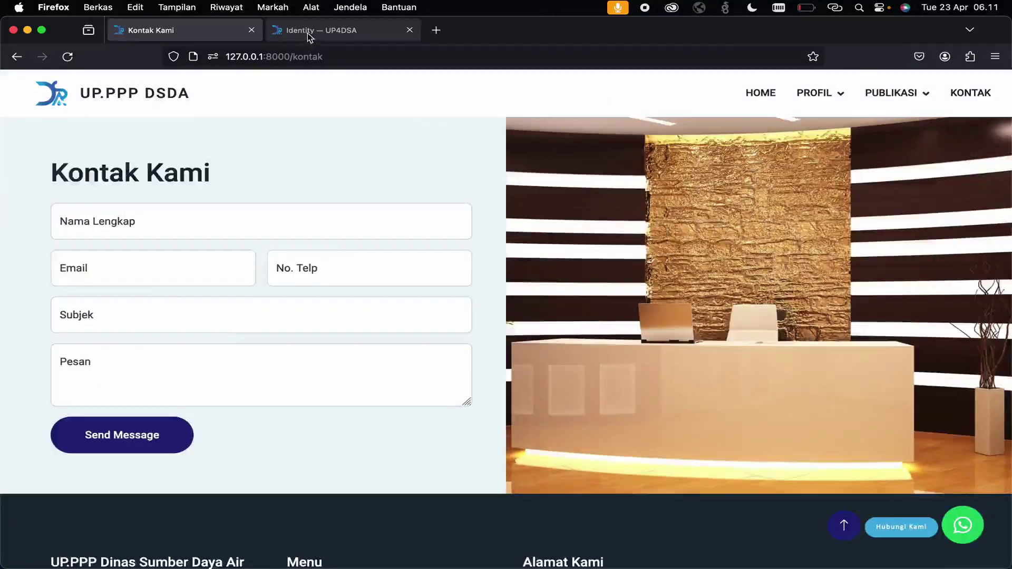
{"action": "left_click", "coordinate": [307, 30]}
{"action": "scroll", "coordinate": [324, 311], "scroll_direction": "down", "scroll_amount": 6}
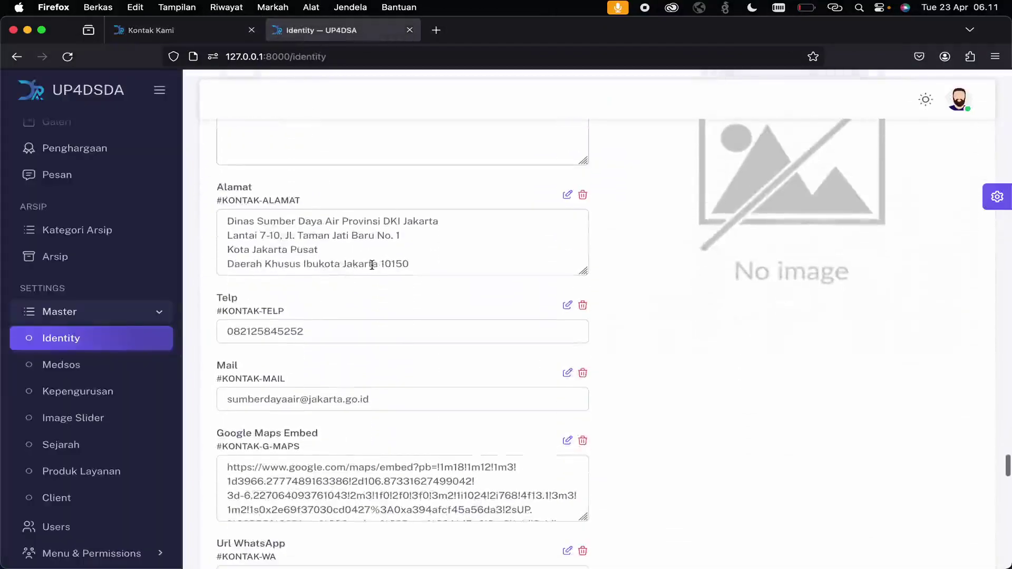
{"action": "scroll", "coordinate": [343, 372], "scroll_direction": "down", "scroll_amount": 5}
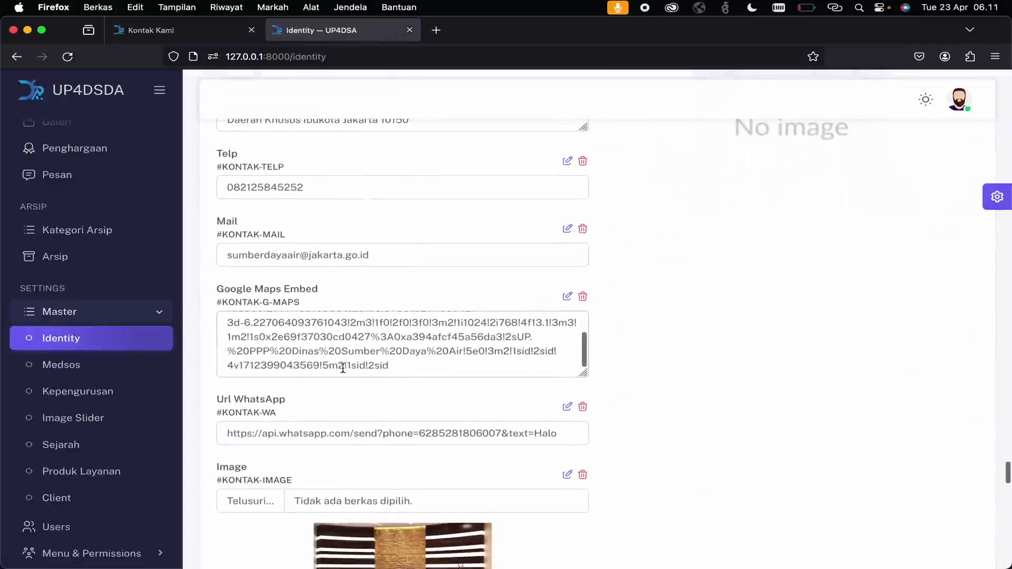
{"action": "scroll", "coordinate": [342, 368], "scroll_direction": "down", "scroll_amount": 2}
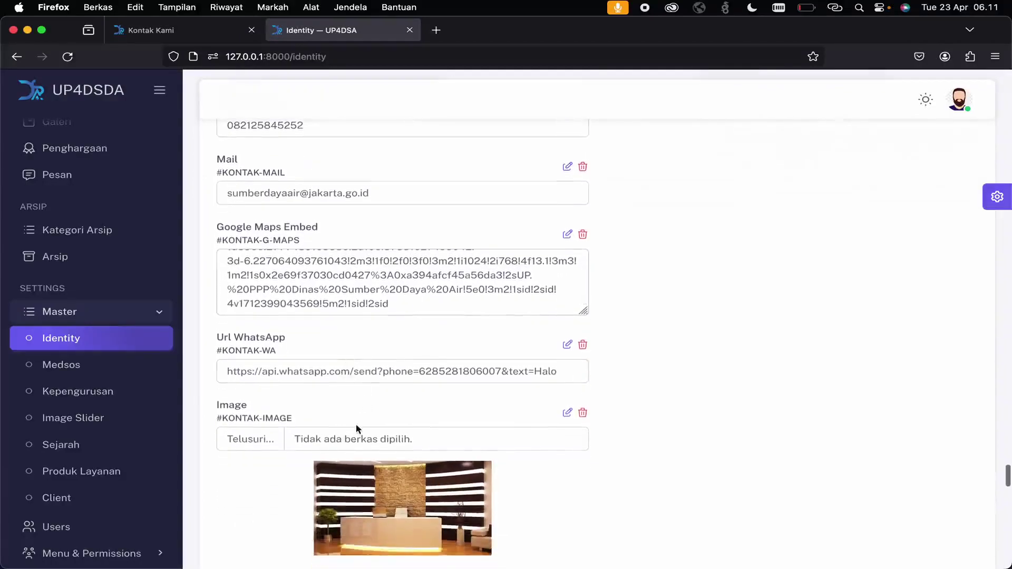
{"action": "scroll", "coordinate": [356, 424], "scroll_direction": "down", "scroll_amount": 10}
- Recheck the Alamat, Telp, Mail and Maps fields against the public Kontak Kami page
{"action": "left_click", "coordinate": [137, 21]}
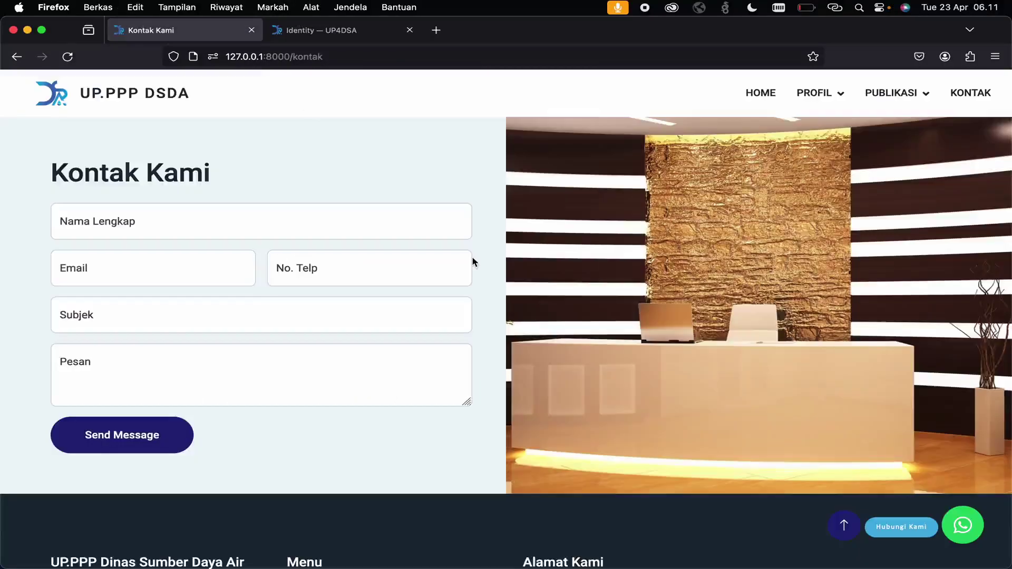
{"action": "left_click", "coordinate": [315, 32]}
{"action": "scroll", "coordinate": [400, 299], "scroll_direction": "down", "scroll_amount": 15}
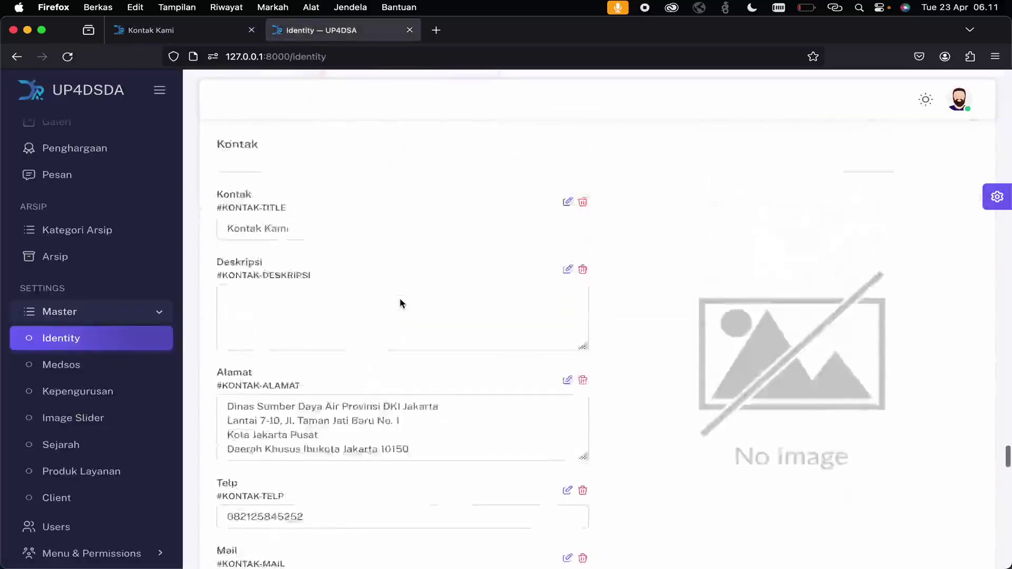
{"action": "scroll", "coordinate": [400, 300], "scroll_direction": "up", "scroll_amount": 4}
{"action": "scroll", "coordinate": [401, 301], "scroll_direction": "down", "scroll_amount": 1}
{"action": "scroll", "coordinate": [399, 298], "scroll_direction": "down", "scroll_amount": 3}
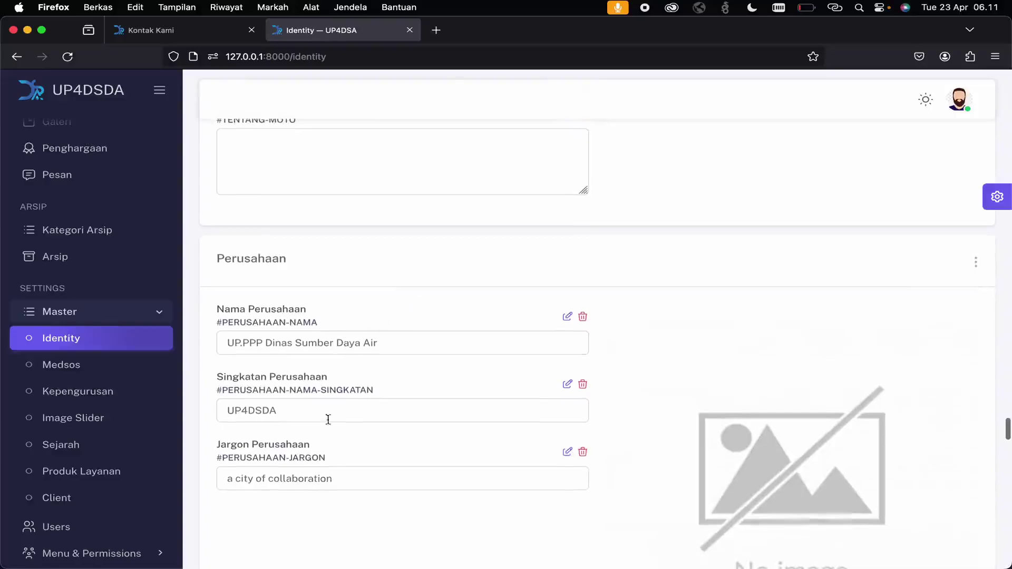
{"action": "scroll", "coordinate": [325, 485], "scroll_direction": "up", "scroll_amount": 6}
{"action": "scroll", "coordinate": [325, 491], "scroll_direction": "up", "scroll_amount": 8}
{"action": "scroll", "coordinate": [325, 490], "scroll_direction": "down", "scroll_amount": 15}
{"action": "left_click", "coordinate": [179, 30]}
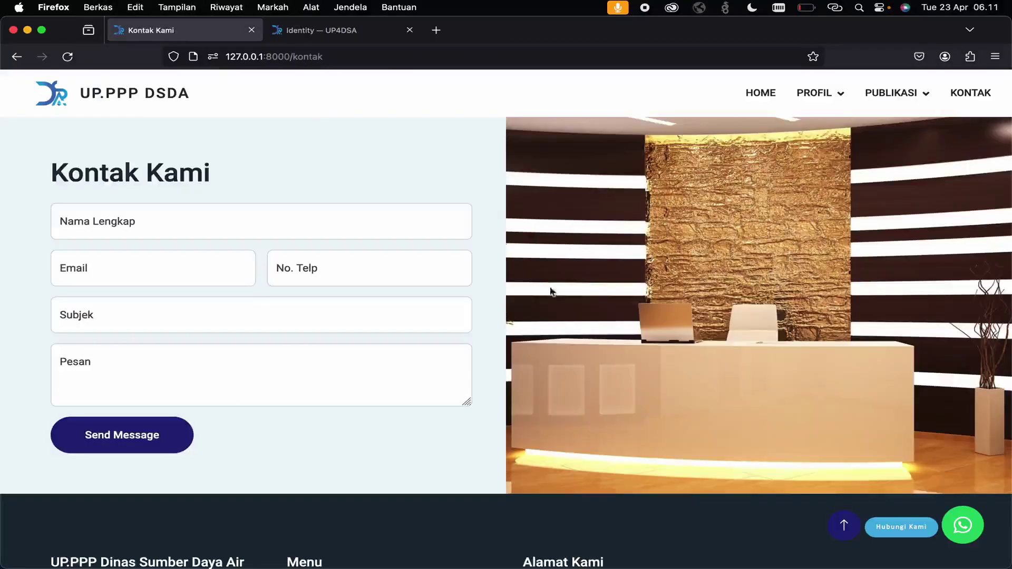
{"action": "scroll", "coordinate": [357, 149], "scroll_direction": "down", "scroll_amount": 1}
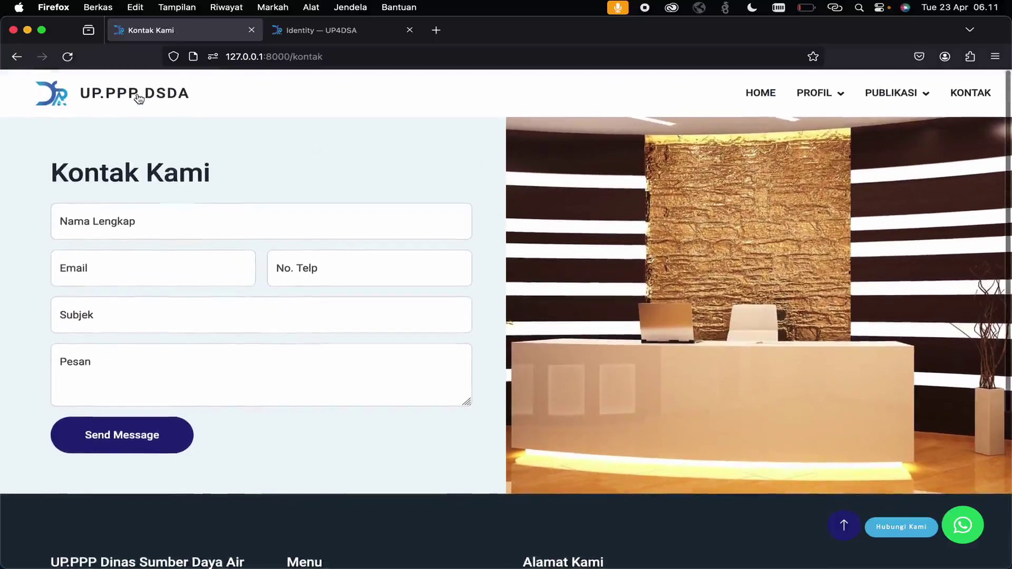
- Go back to the public home page, scroll past the team and gallery sections, and advance the hero slider
{"action": "left_click", "coordinate": [138, 99]}
{"action": "scroll", "coordinate": [619, 242], "scroll_direction": "down", "scroll_amount": 10}
{"action": "scroll", "coordinate": [620, 239], "scroll_direction": "down", "scroll_amount": 15}
{"action": "scroll", "coordinate": [619, 242], "scroll_direction": "down", "scroll_amount": 8}
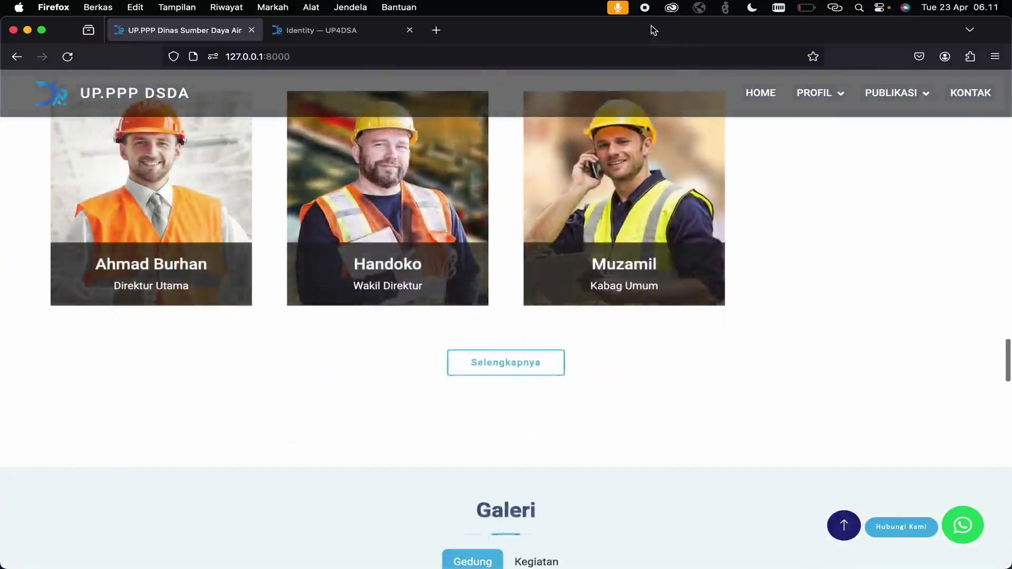
{"action": "scroll", "coordinate": [635, 296], "scroll_direction": "down", "scroll_amount": 15}
{"action": "scroll", "coordinate": [635, 296], "scroll_direction": "up", "scroll_amount": 6}
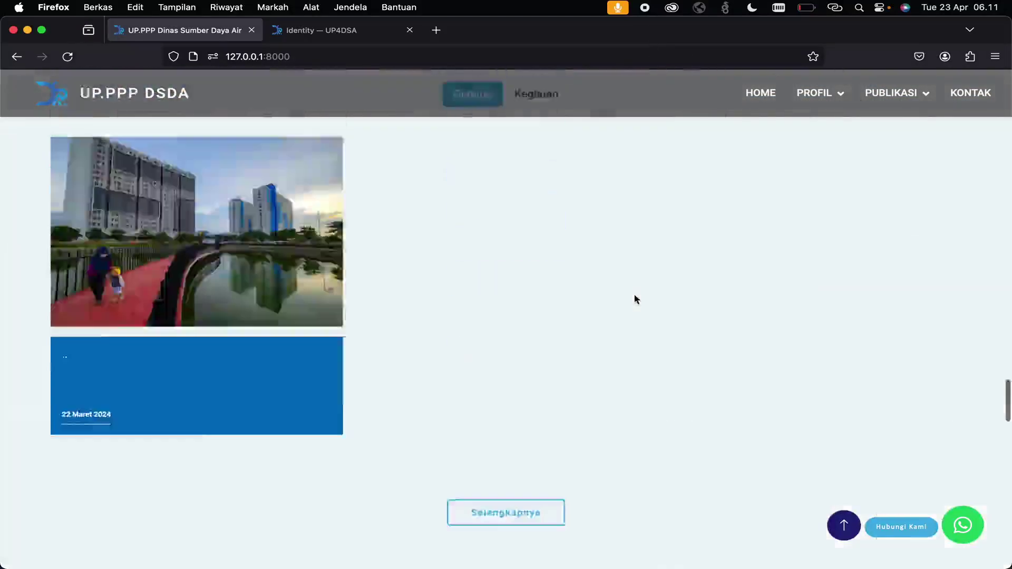
{"action": "scroll", "coordinate": [634, 296], "scroll_direction": "up", "scroll_amount": 20}
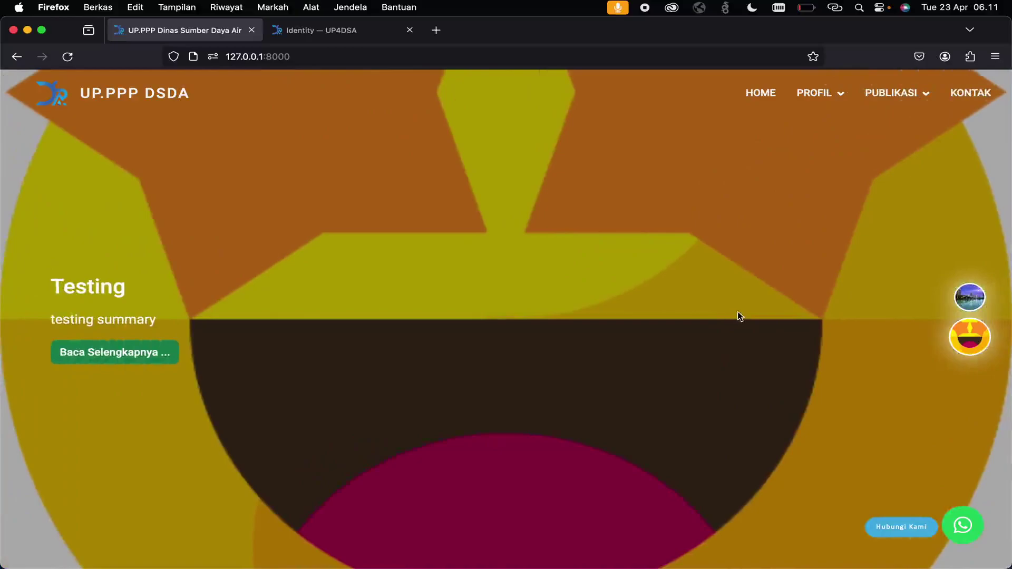
{"action": "left_click_drag", "start_coordinate": [738, 313], "coordinate": [353, 318]}
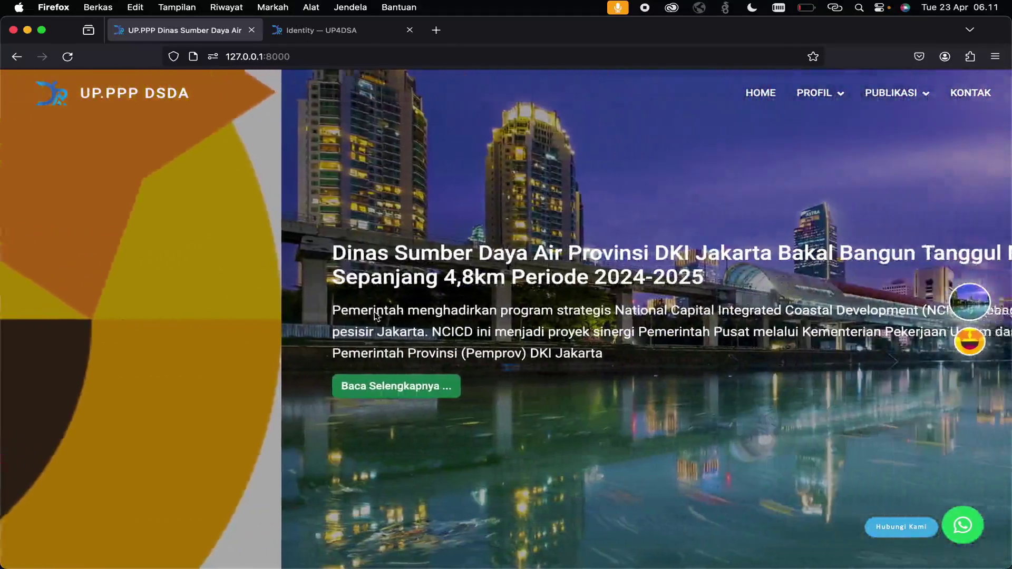